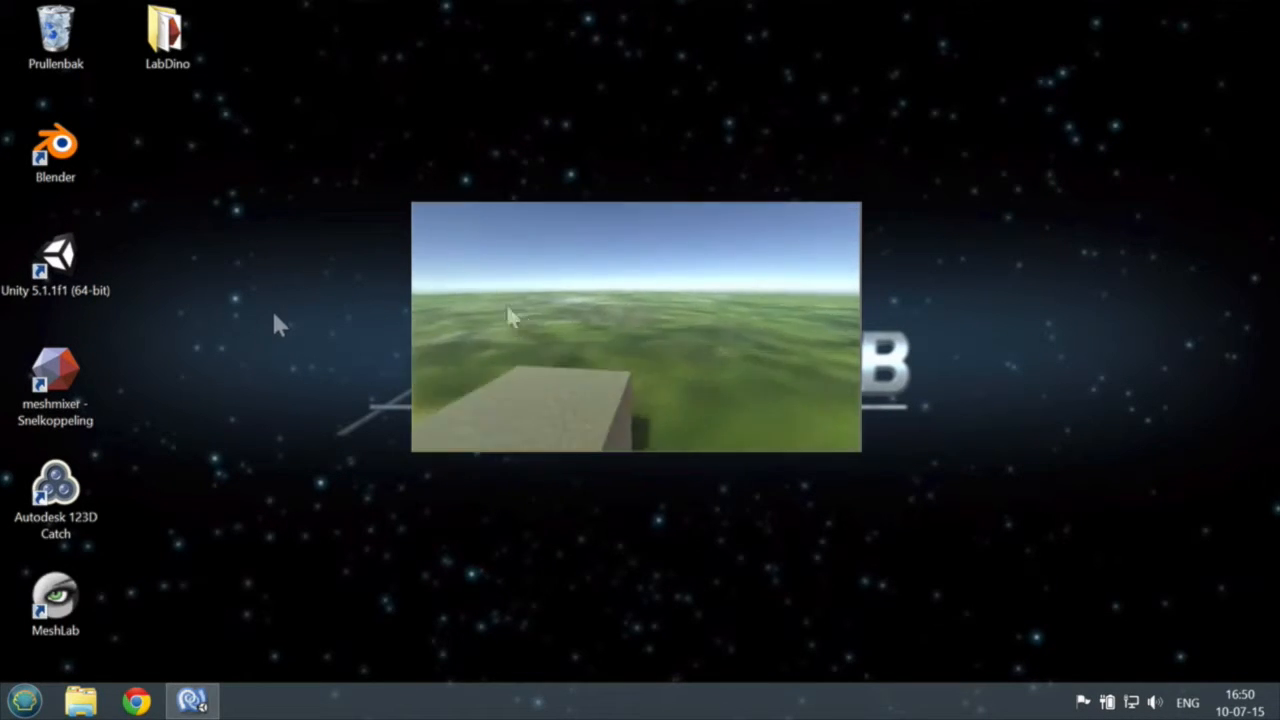
- Launch Unity and start a new project named project2
double_click(57, 262)
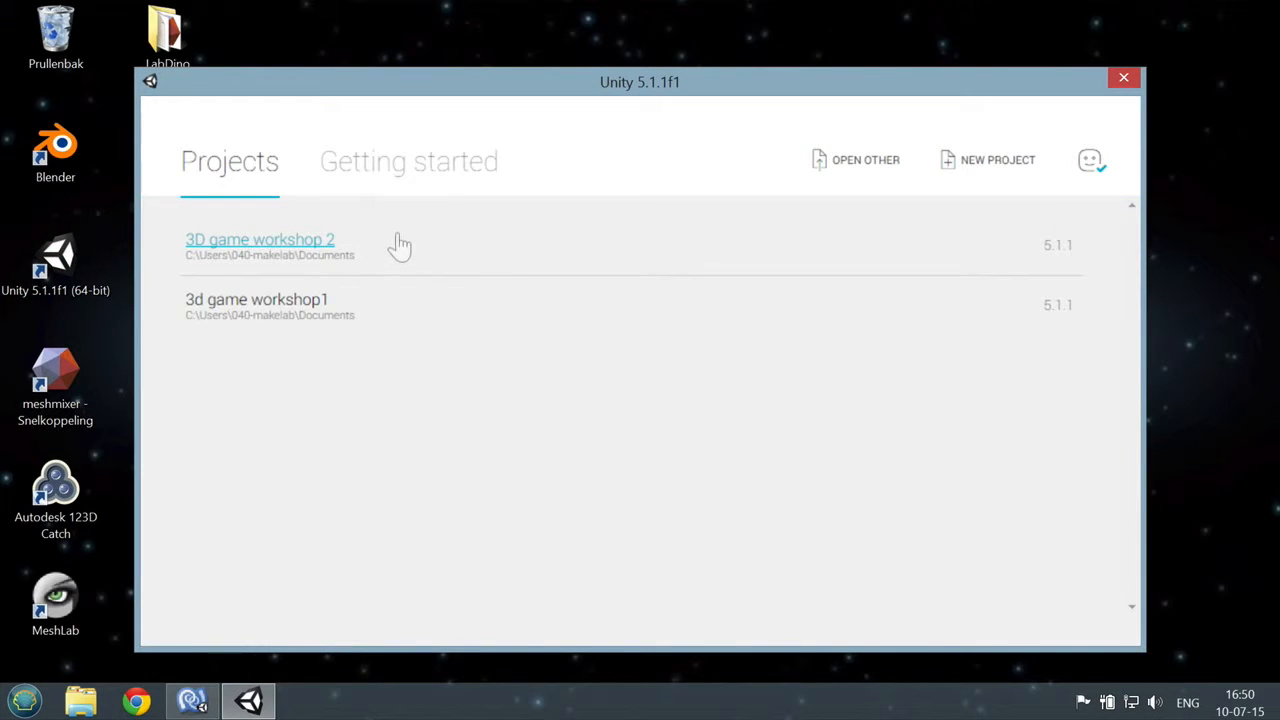
left_click_drag(594, 84, 617, 59)
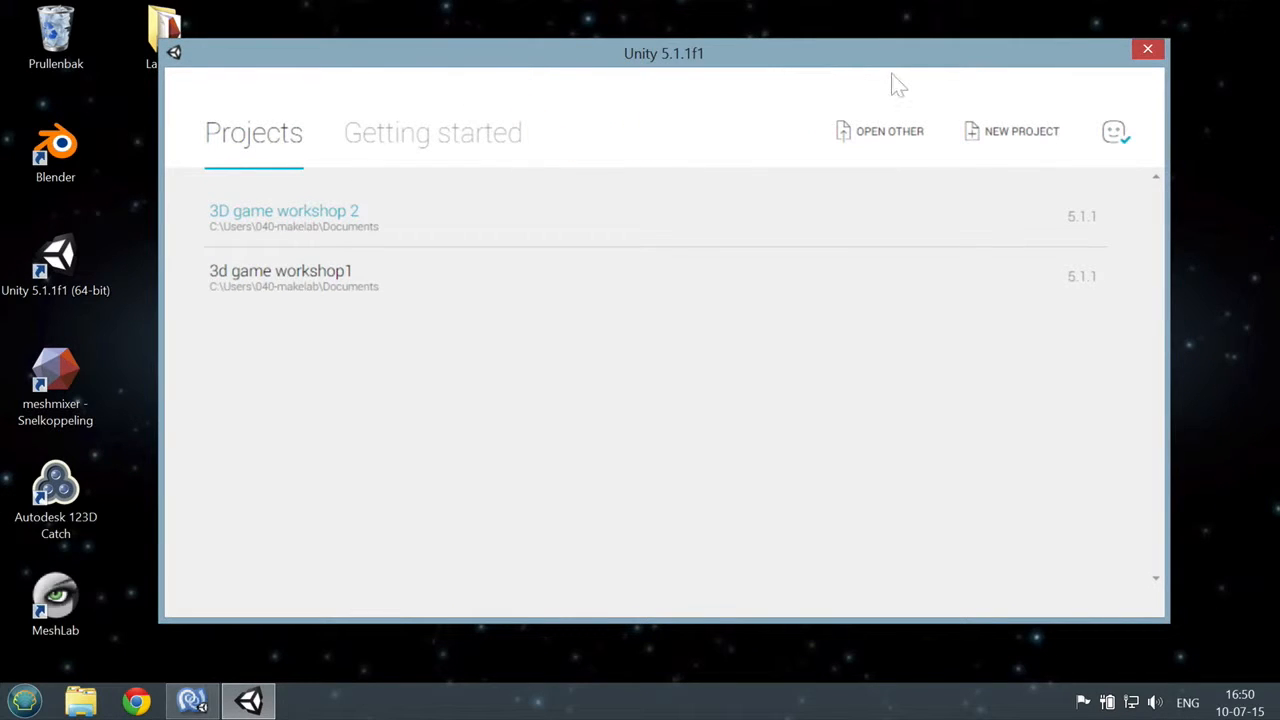
left_click(1032, 134)
left_click_drag(628, 283, 411, 279)
type("project2")
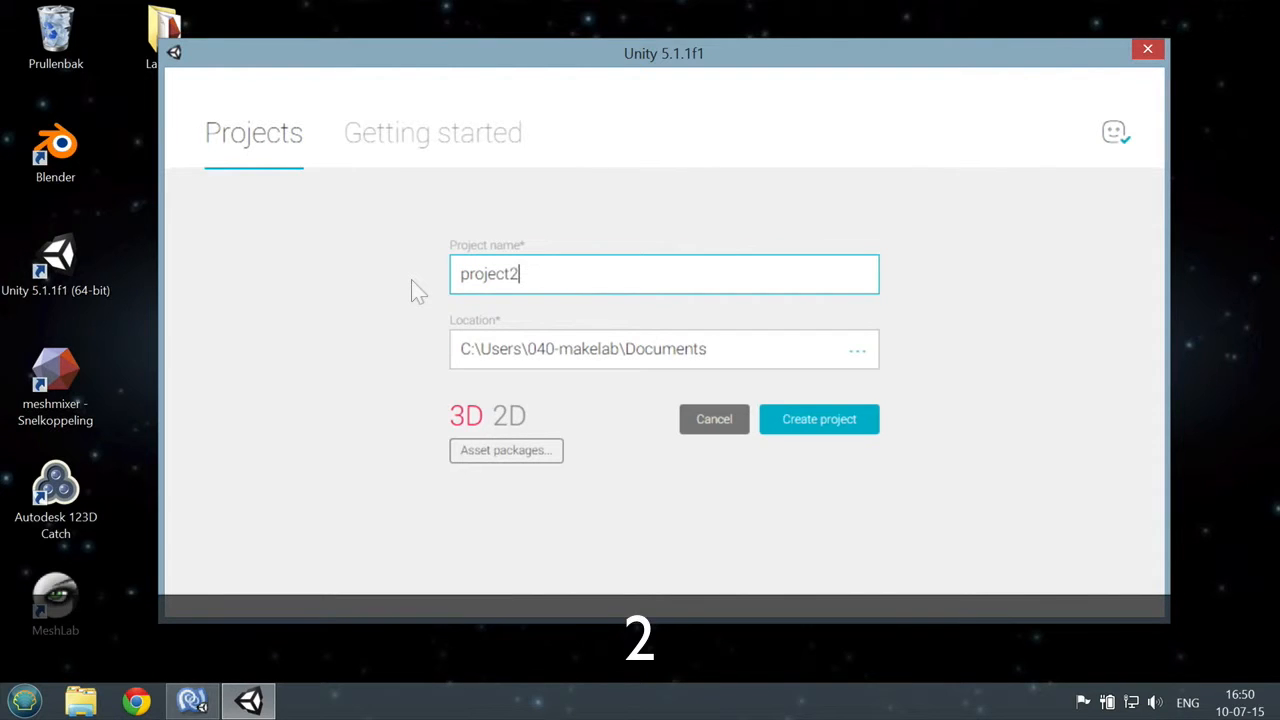
- Include the Cameras, Characters, Effects, Environment and ParticleSystems asset packages and create the 3D project
left_click(505, 451)
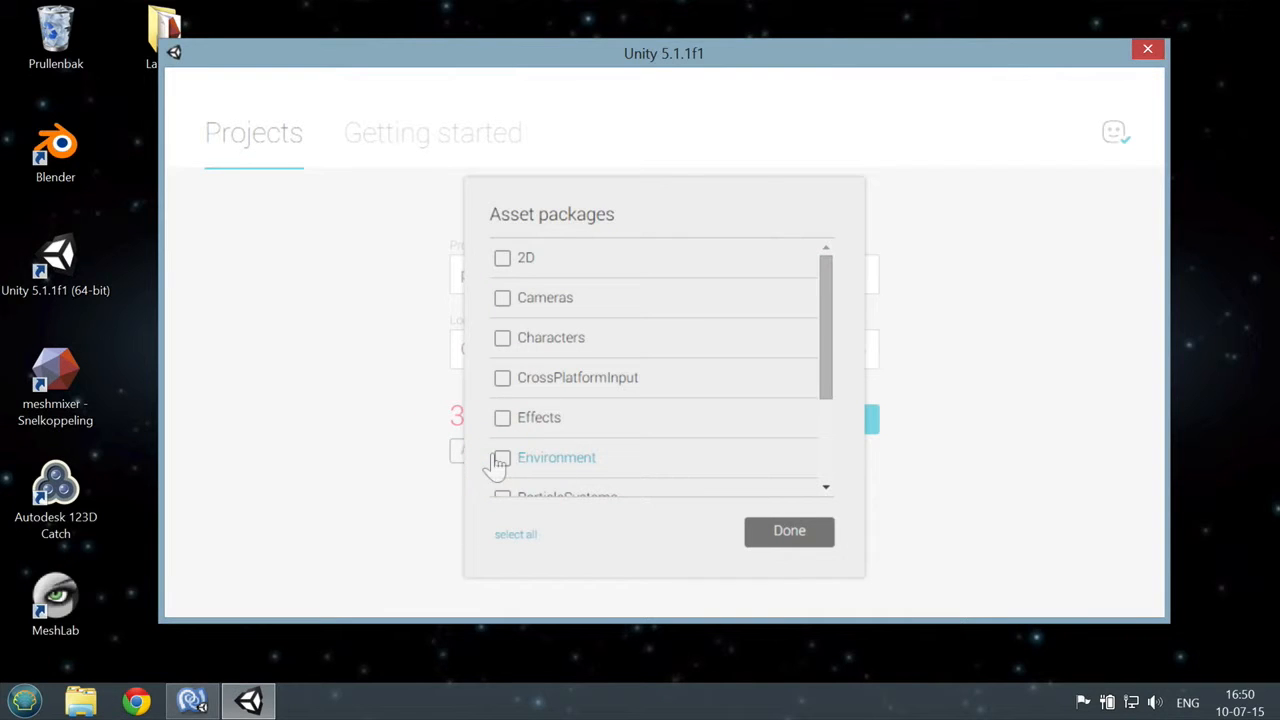
mouse_move(829, 290)
left_mouse_down()
mouse_move(832, 340)
mouse_move(831, 286)
left_mouse_up()
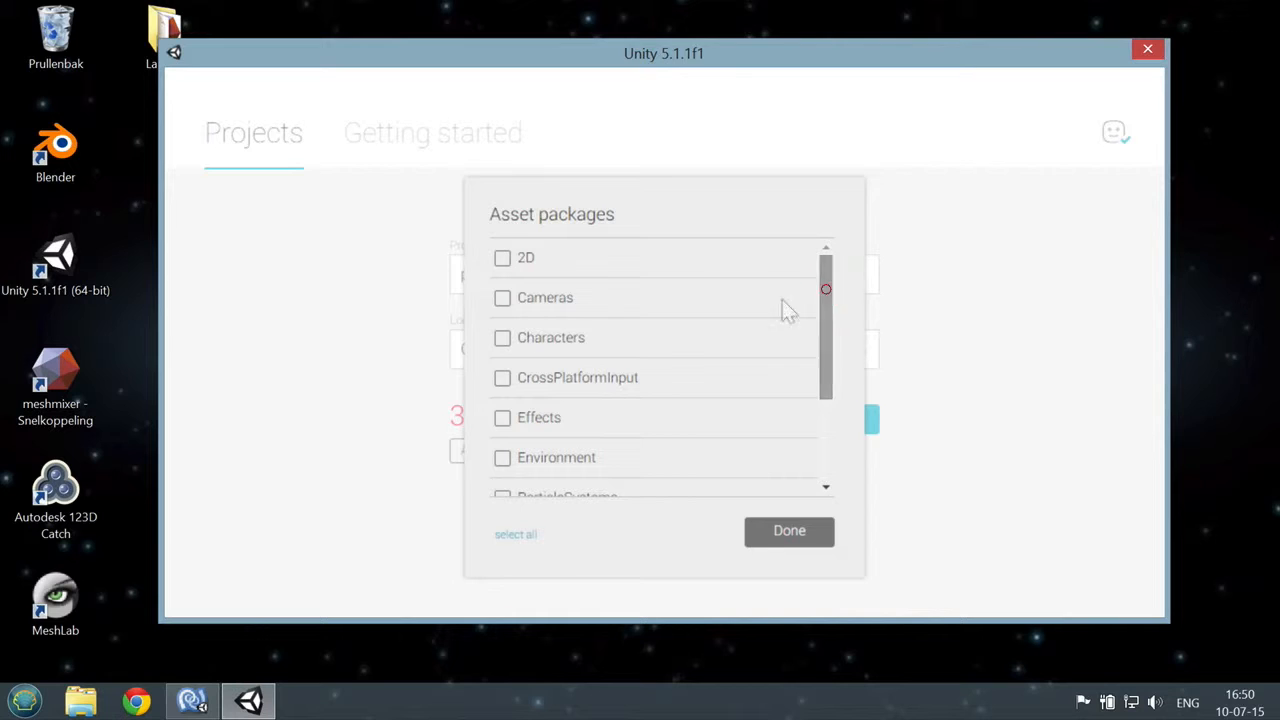
left_click(502, 298)
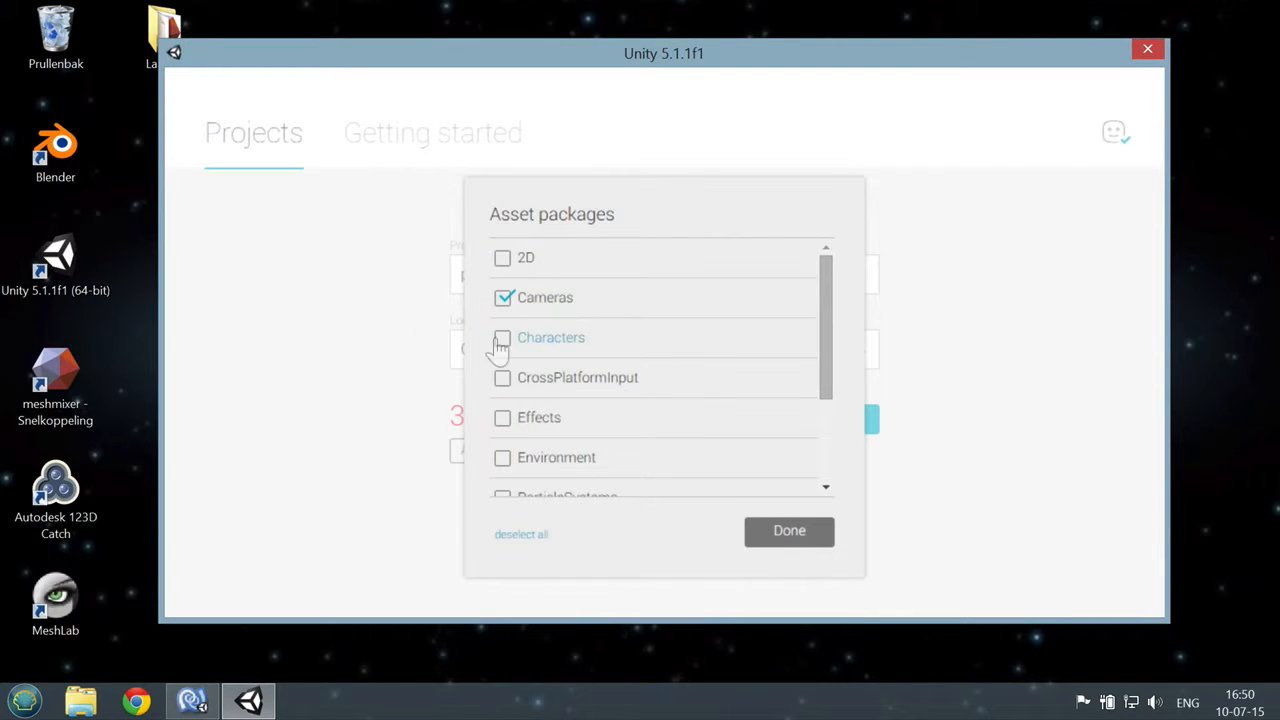
left_click(502, 338)
left_click_drag(830, 331, 826, 397)
left_click(502, 284)
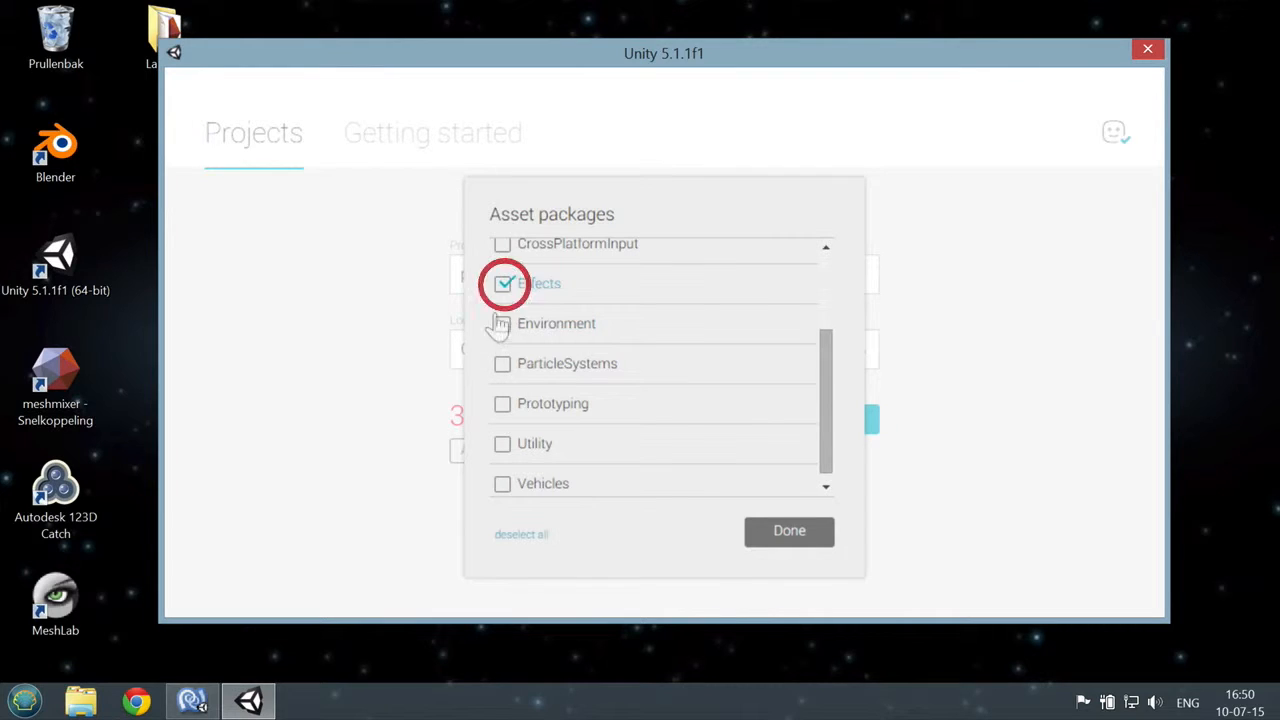
left_click(502, 324)
left_click(502, 364)
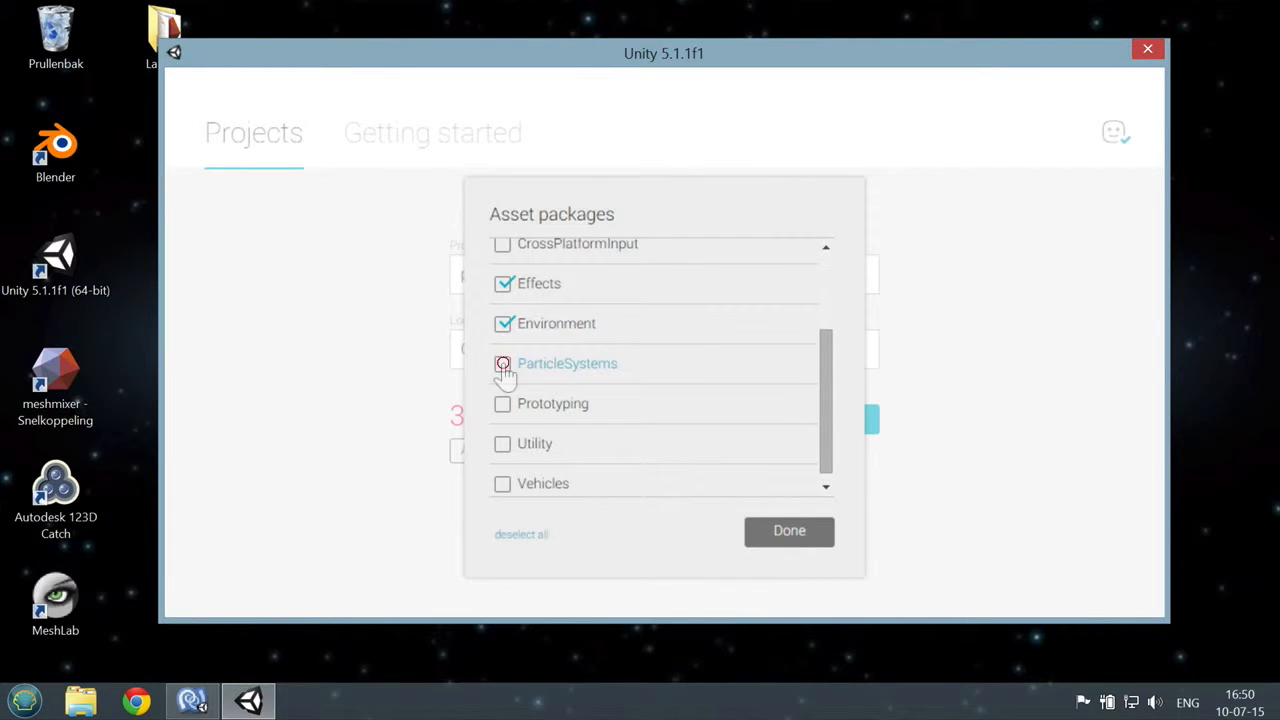
left_click(826, 474)
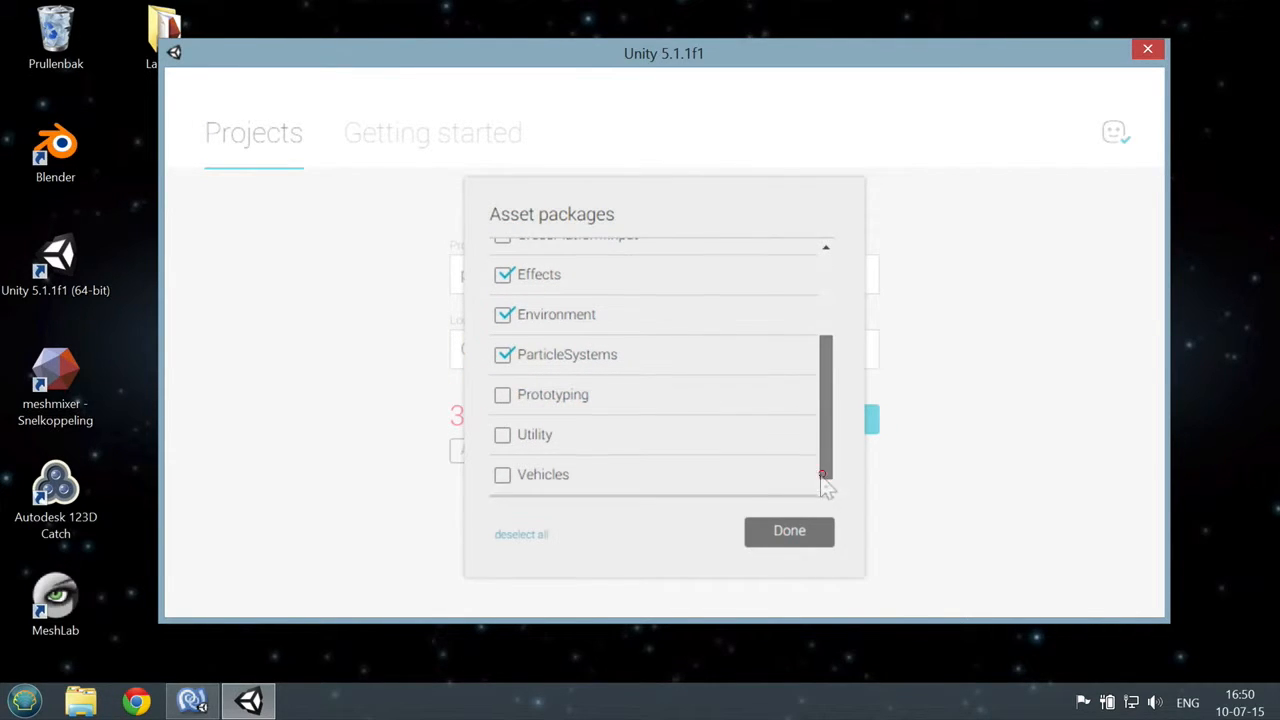
left_click(795, 527)
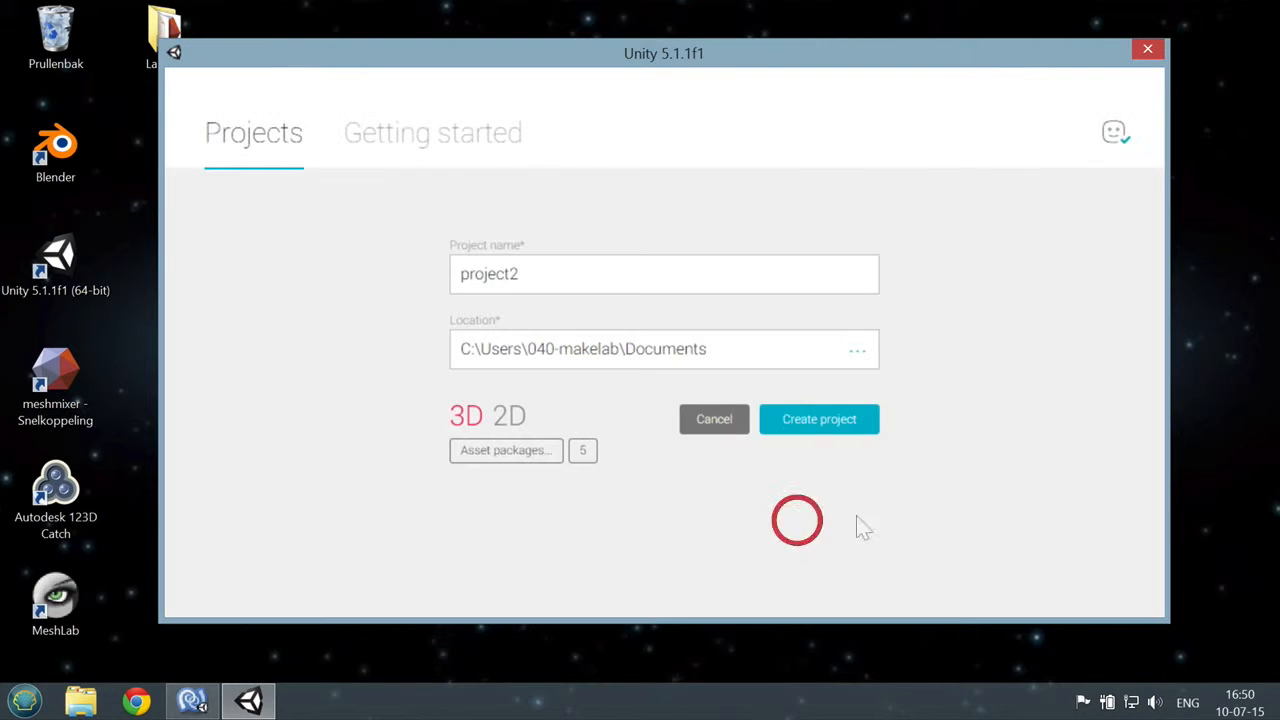
left_click(846, 428)
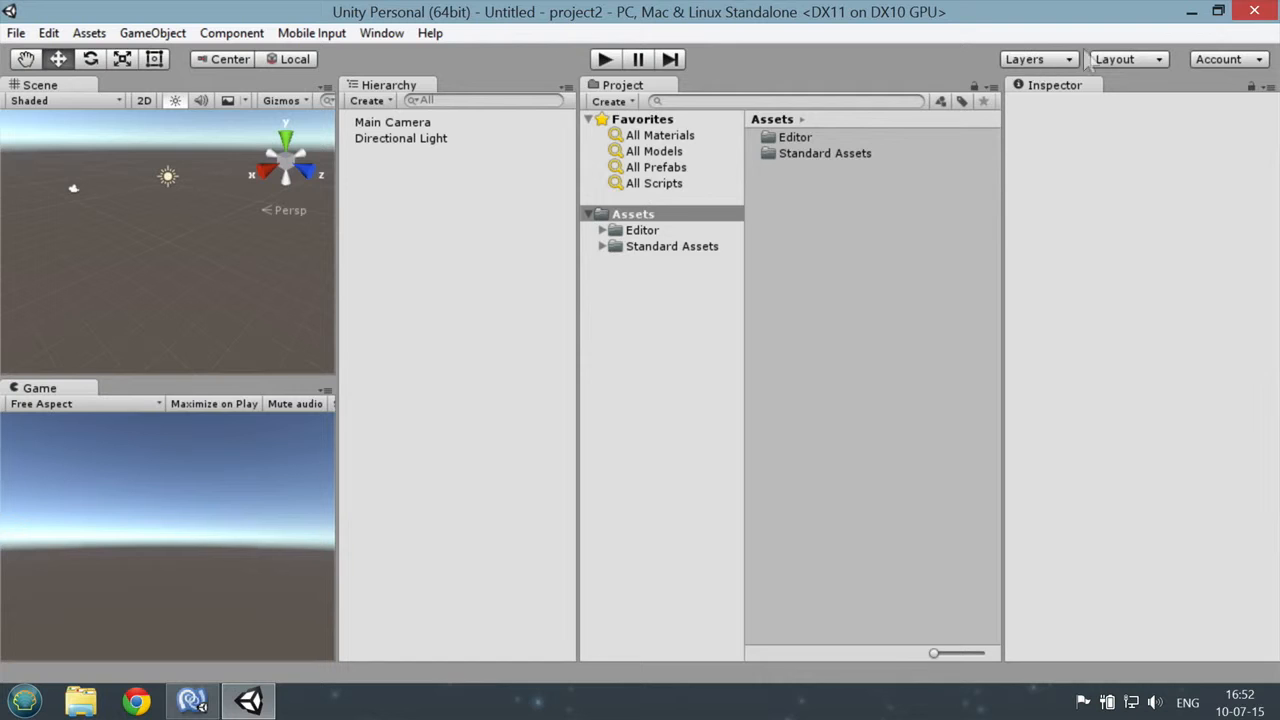
- Switch the editor to the Default window layout
left_click(1142, 59)
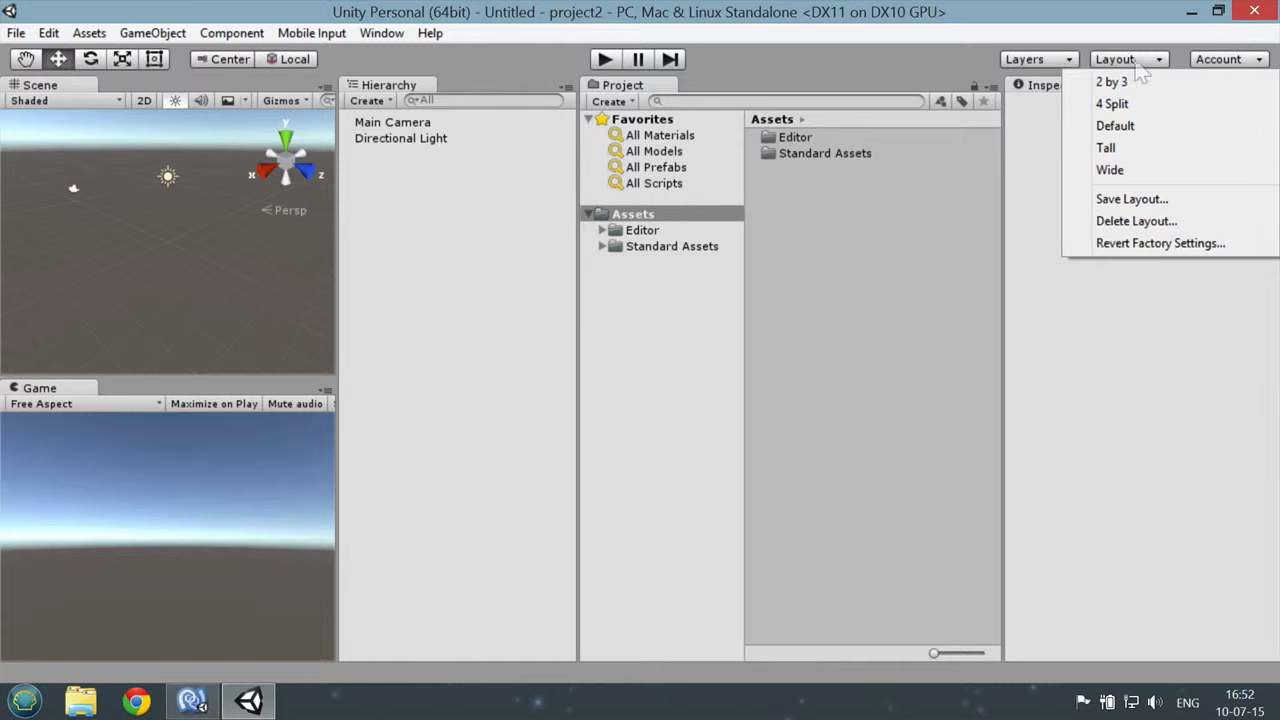
left_click(1136, 128)
left_click(194, 229)
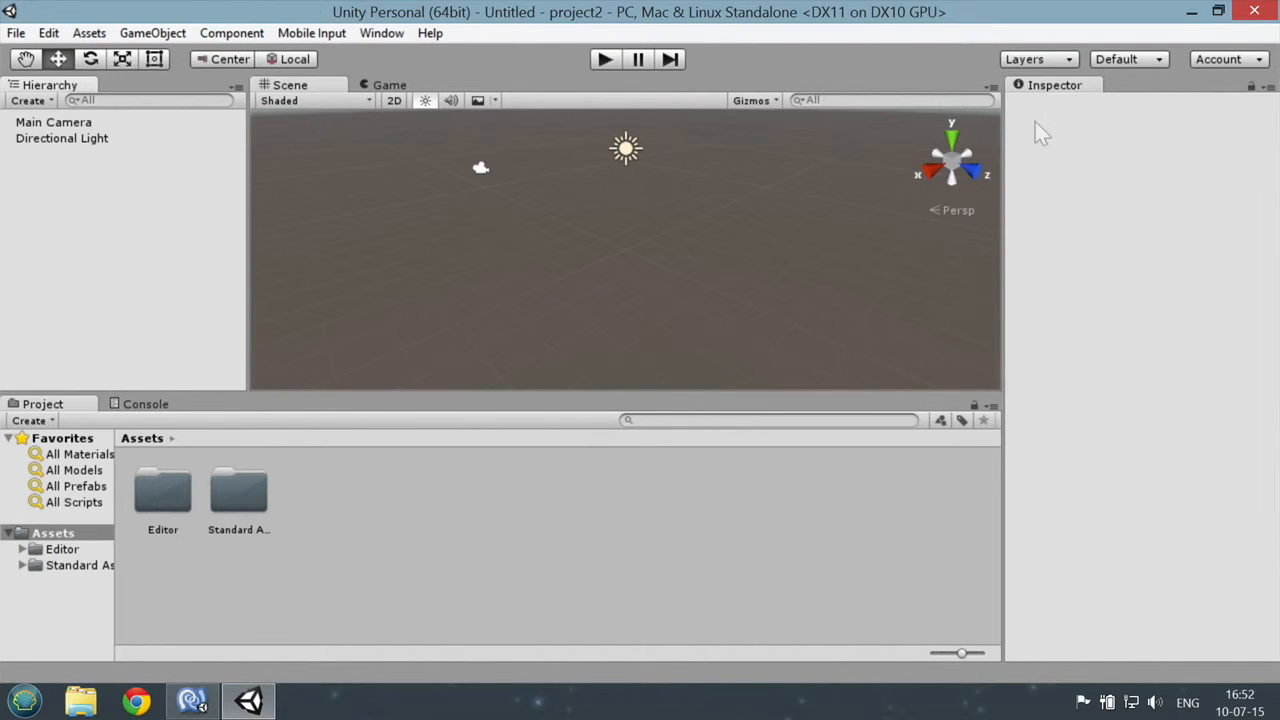
- Arrange the editor in the 2 by 3 layout and widen the Project view at the expense of the Scene and Game views
left_click(1157, 58)
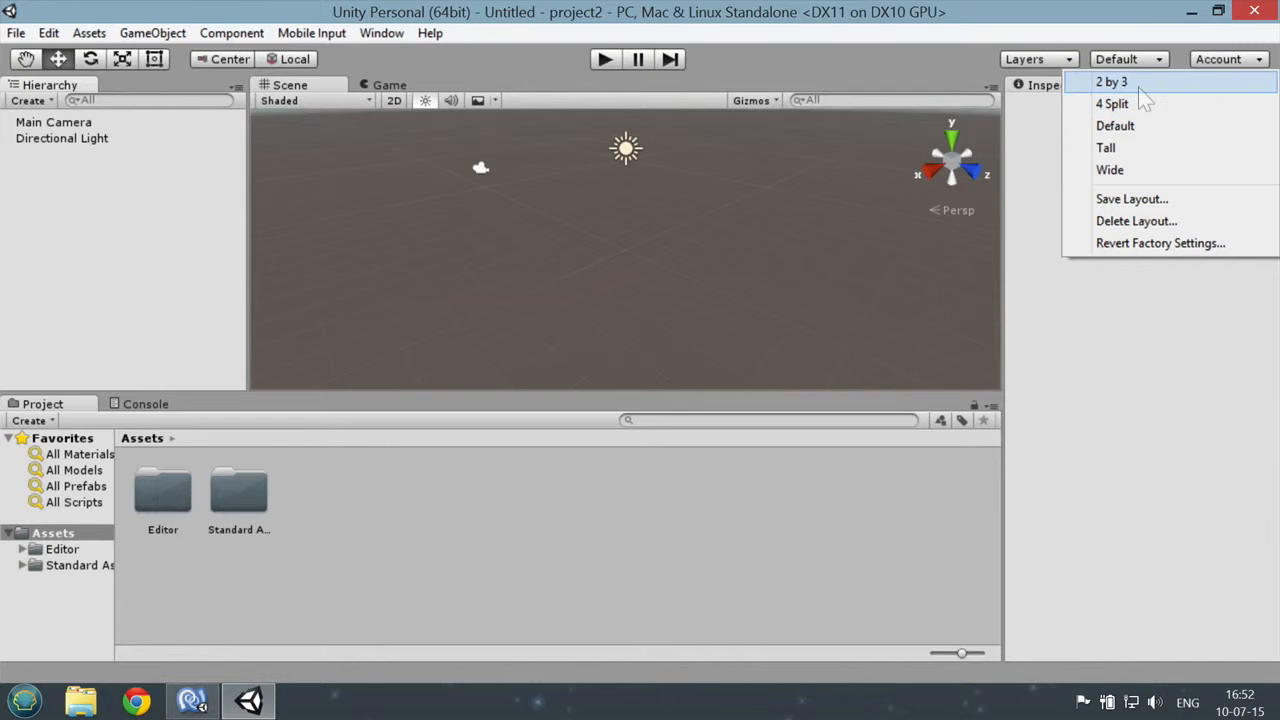
left_click(1141, 83)
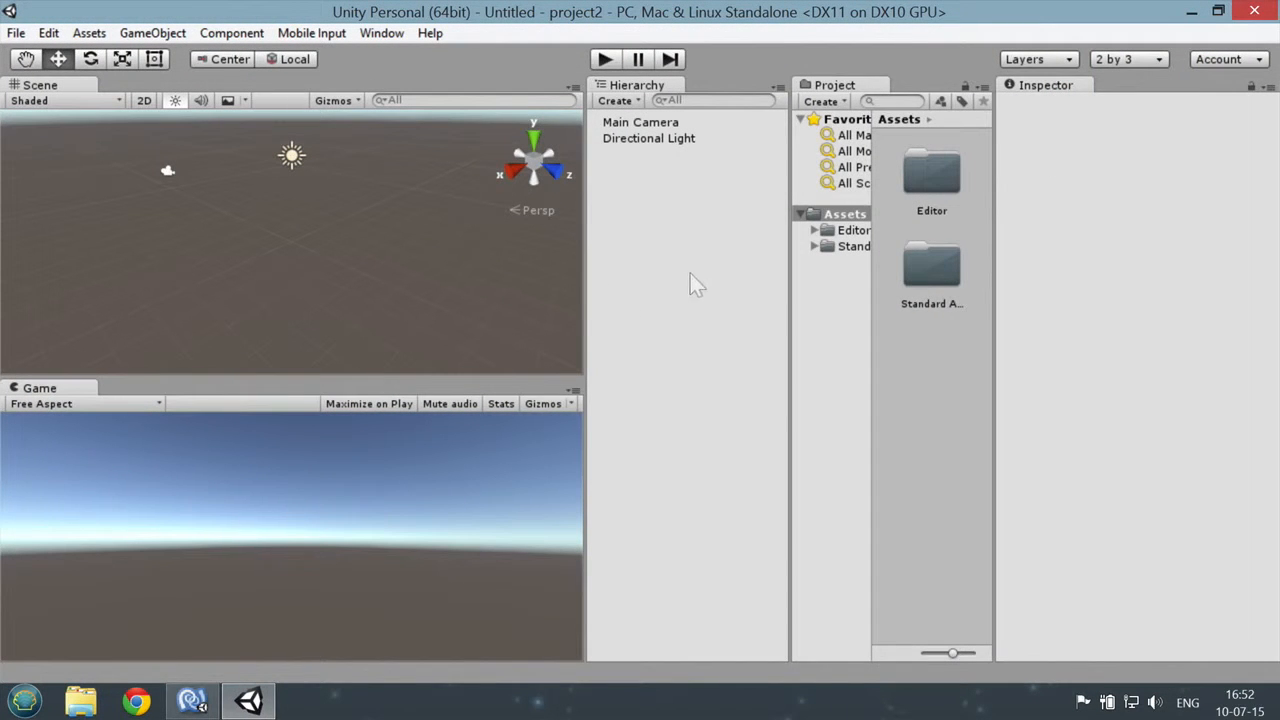
left_click(285, 217)
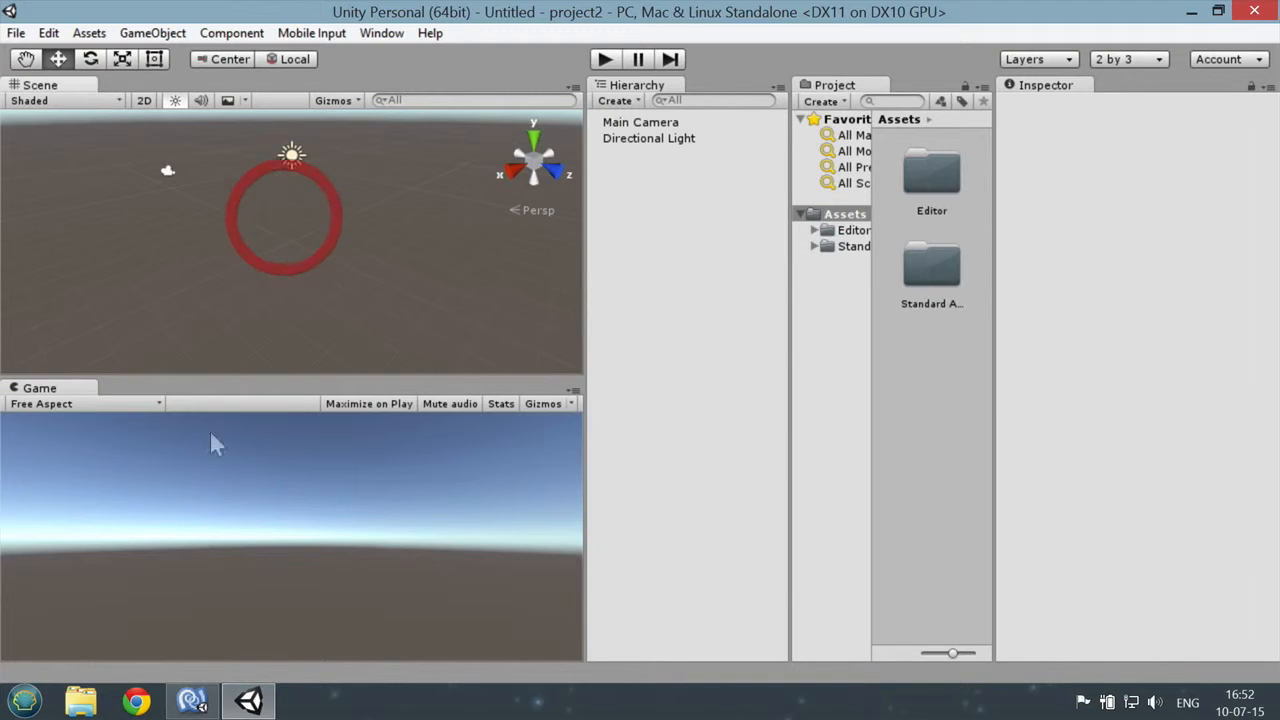
left_click(643, 190)
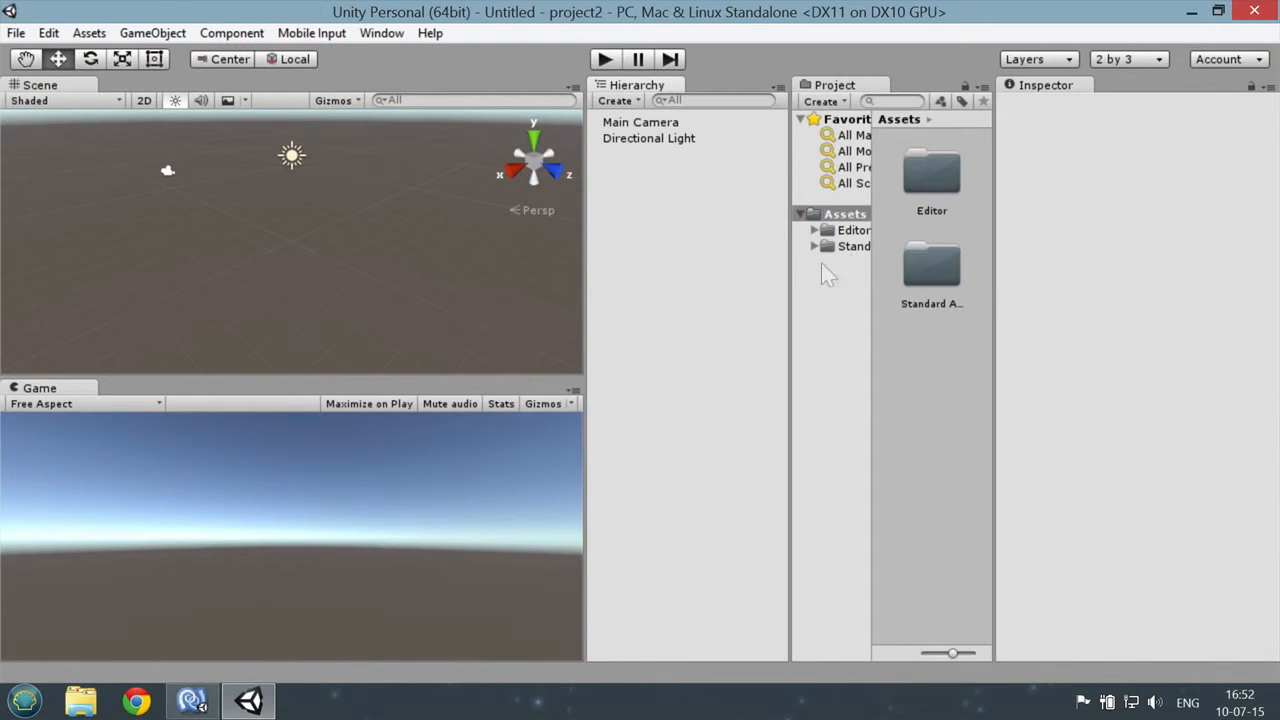
left_click_drag(788, 272, 652, 292)
left_click(772, 322)
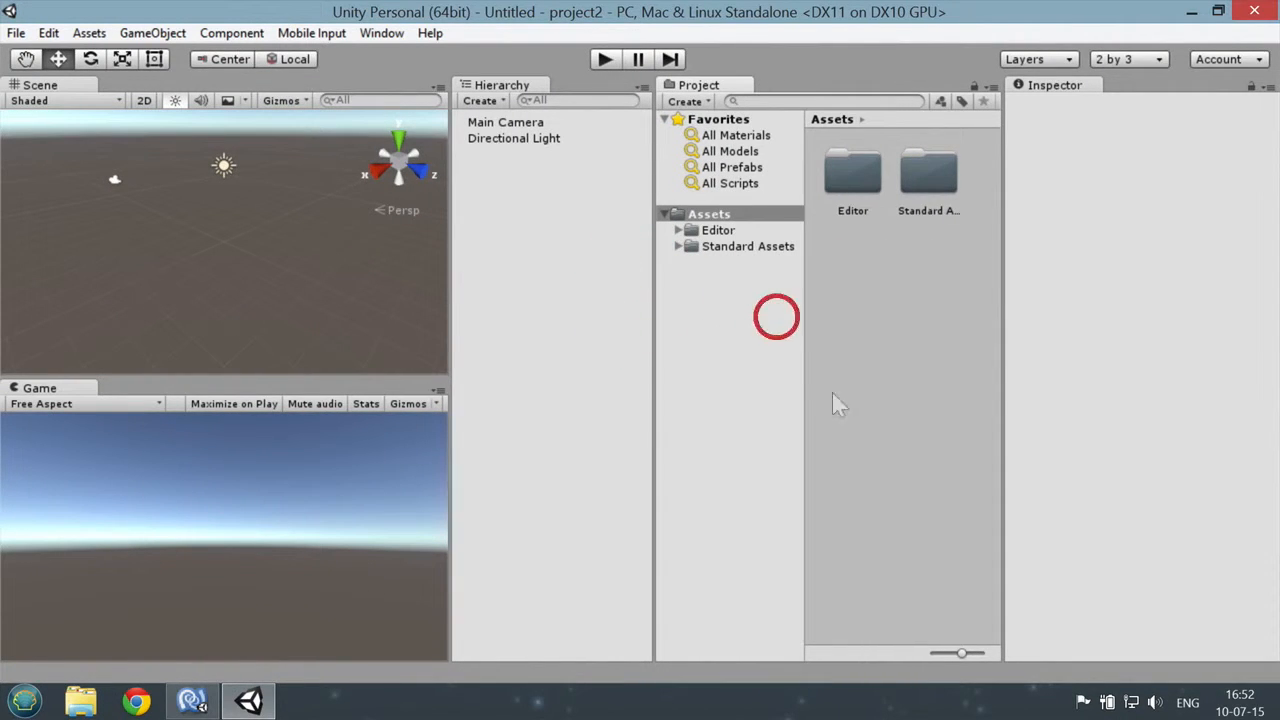
- Examine the Assets folder and the Main Camera's component properties
left_click(718, 214)
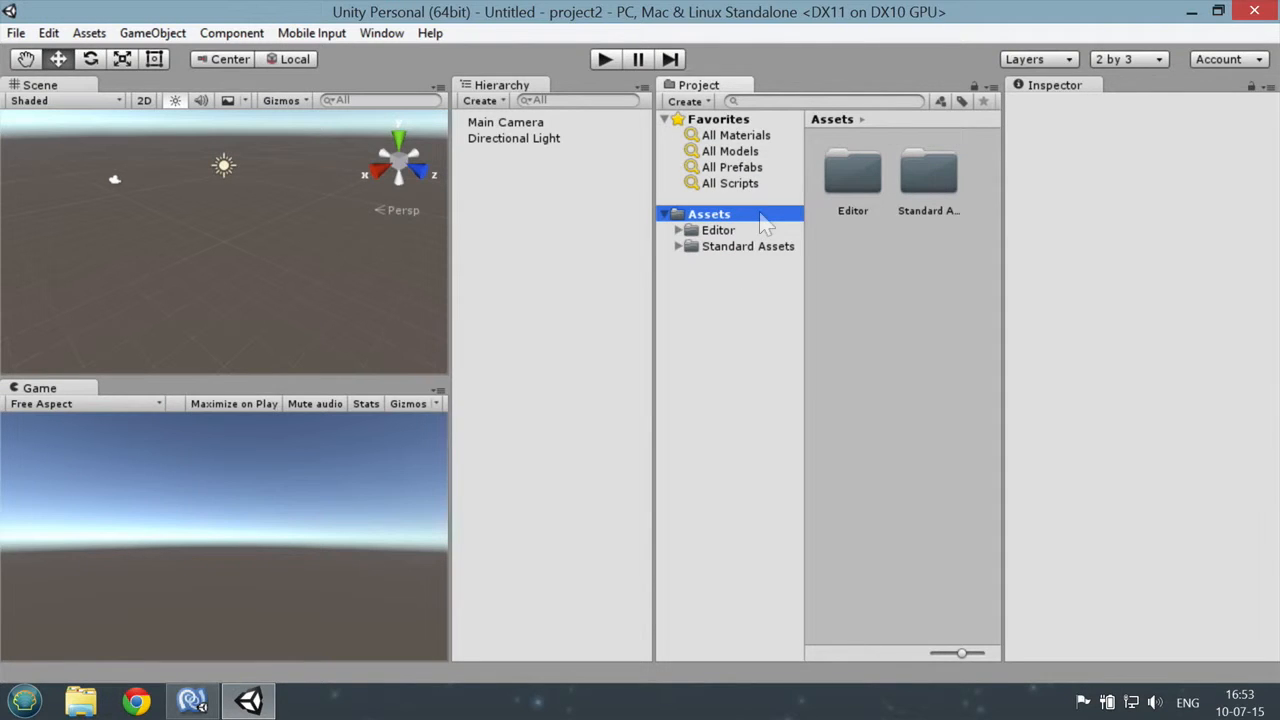
left_click(1126, 168)
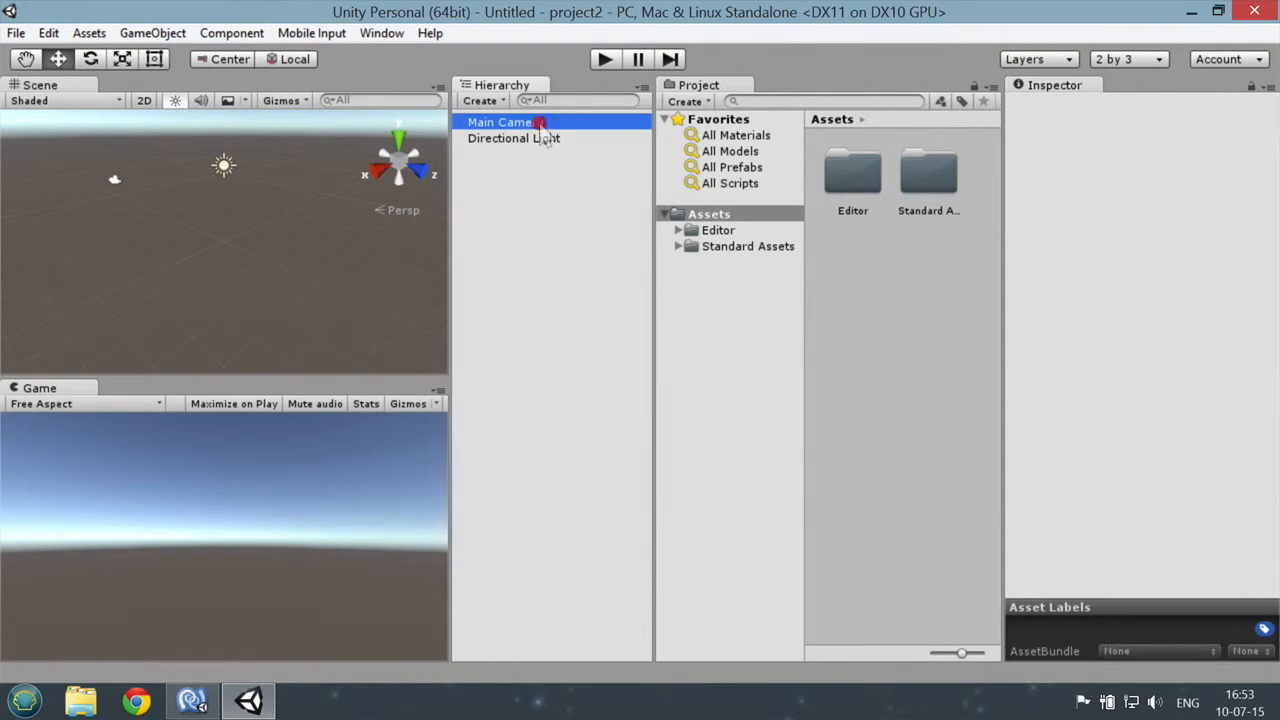
left_click(538, 123)
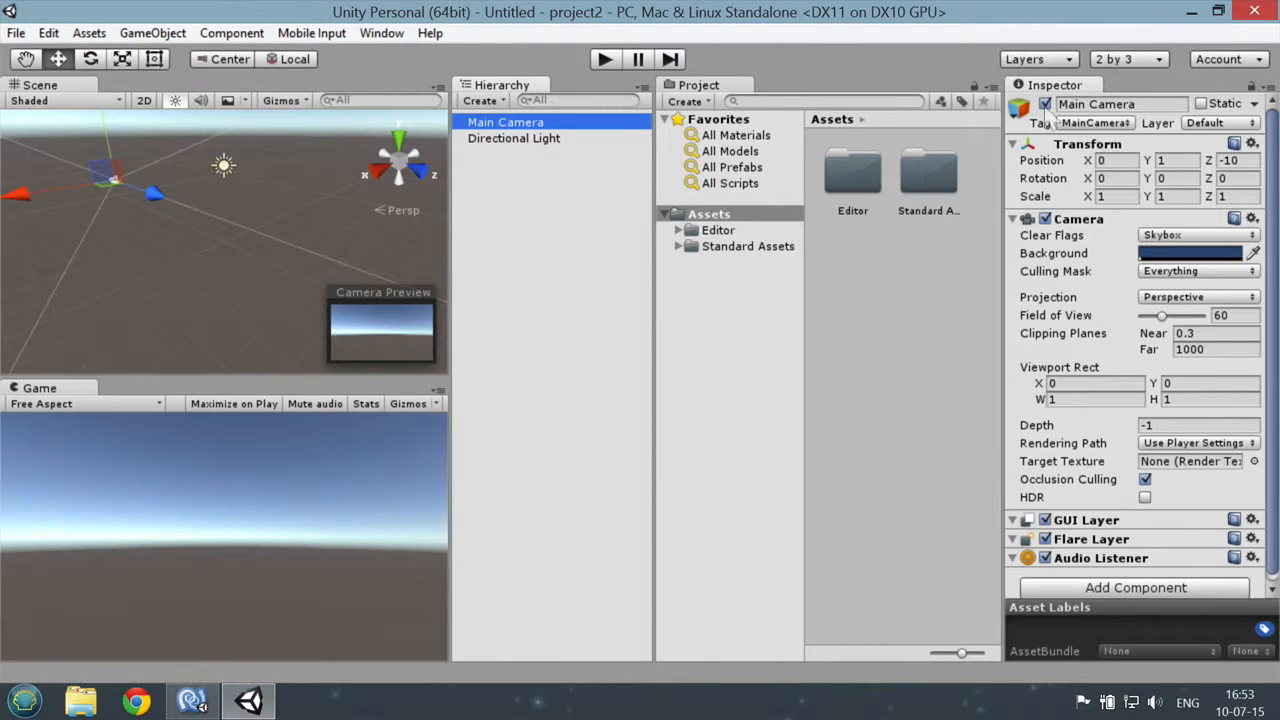
left_click_drag(1271, 184, 1272, 319)
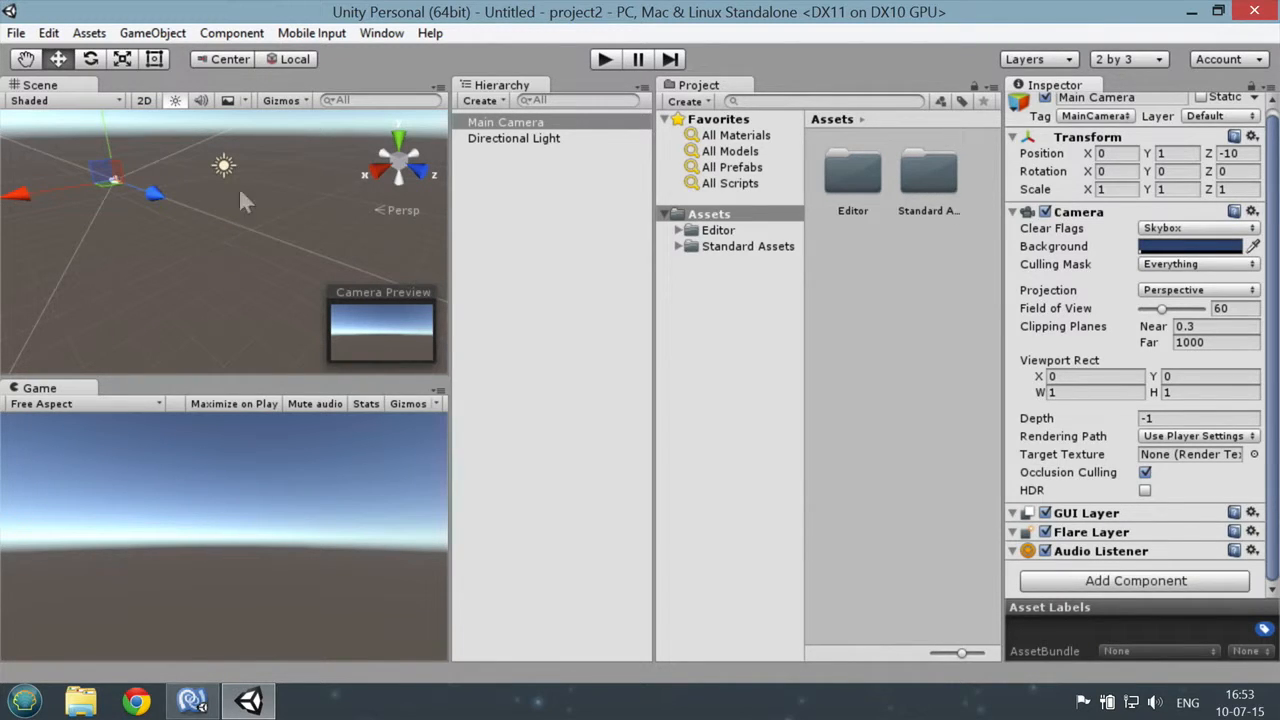
- Add a 3D plane to the scene and scale it up uniformly to about 18.3 on all axes
left_click(158, 33)
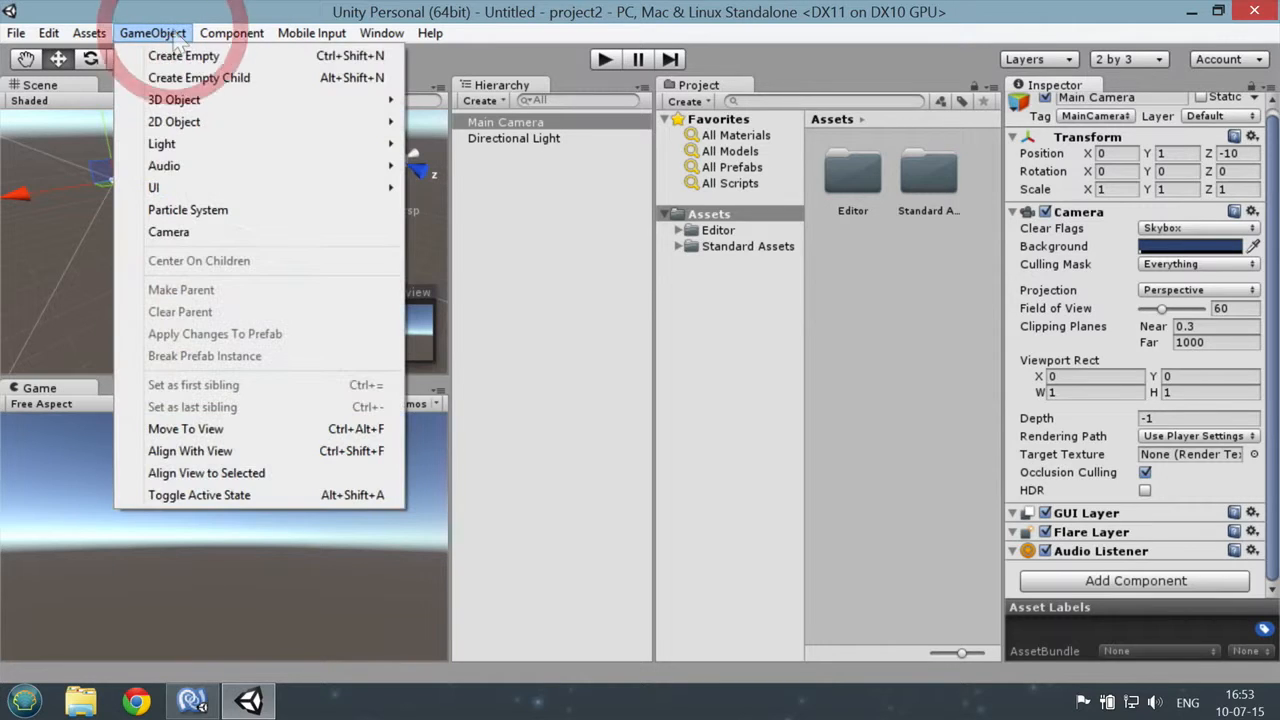
mouse_move(216, 104)
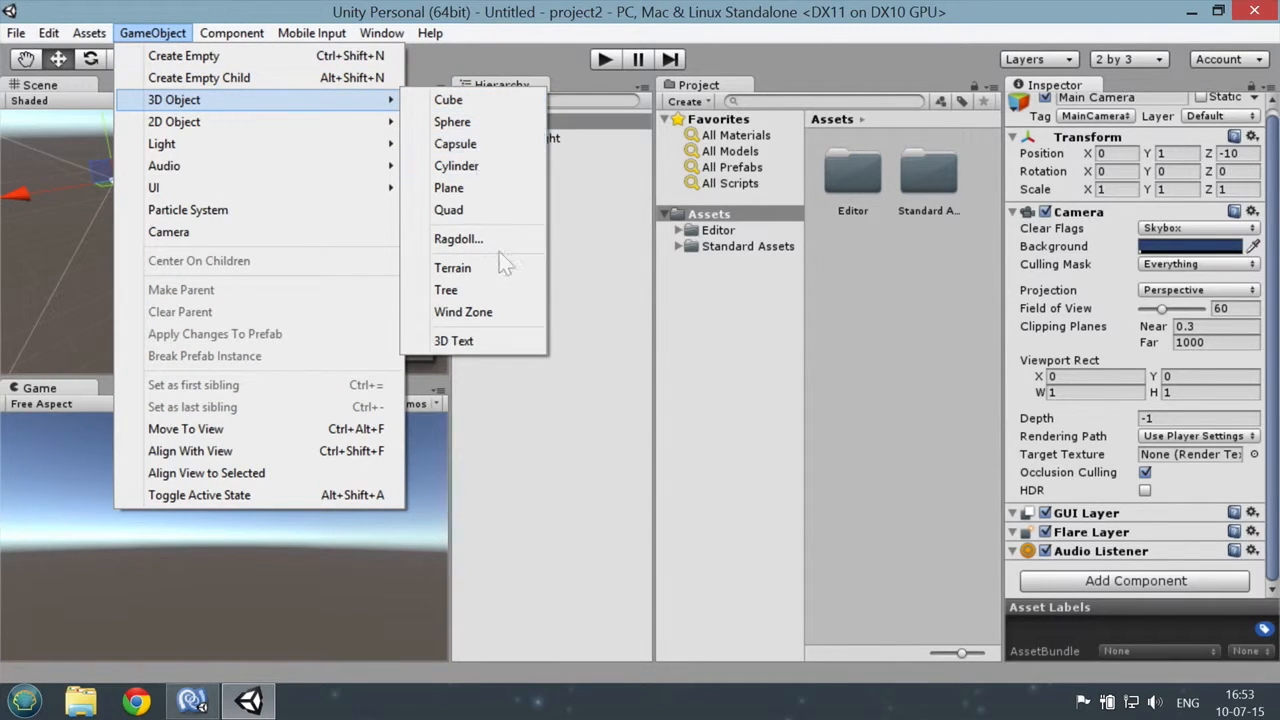
left_click(492, 189)
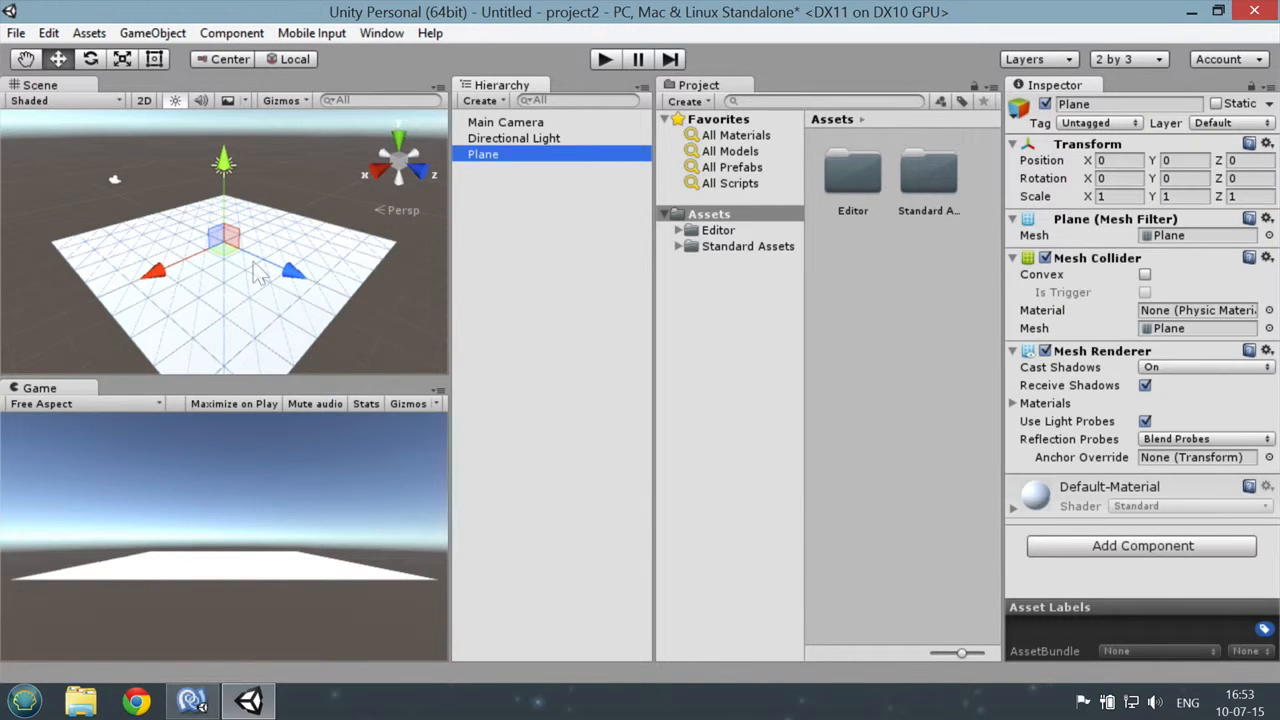
key("r")
left_click_drag(226, 242, 280, 303)
left_click_drag(228, 247, 307, 299)
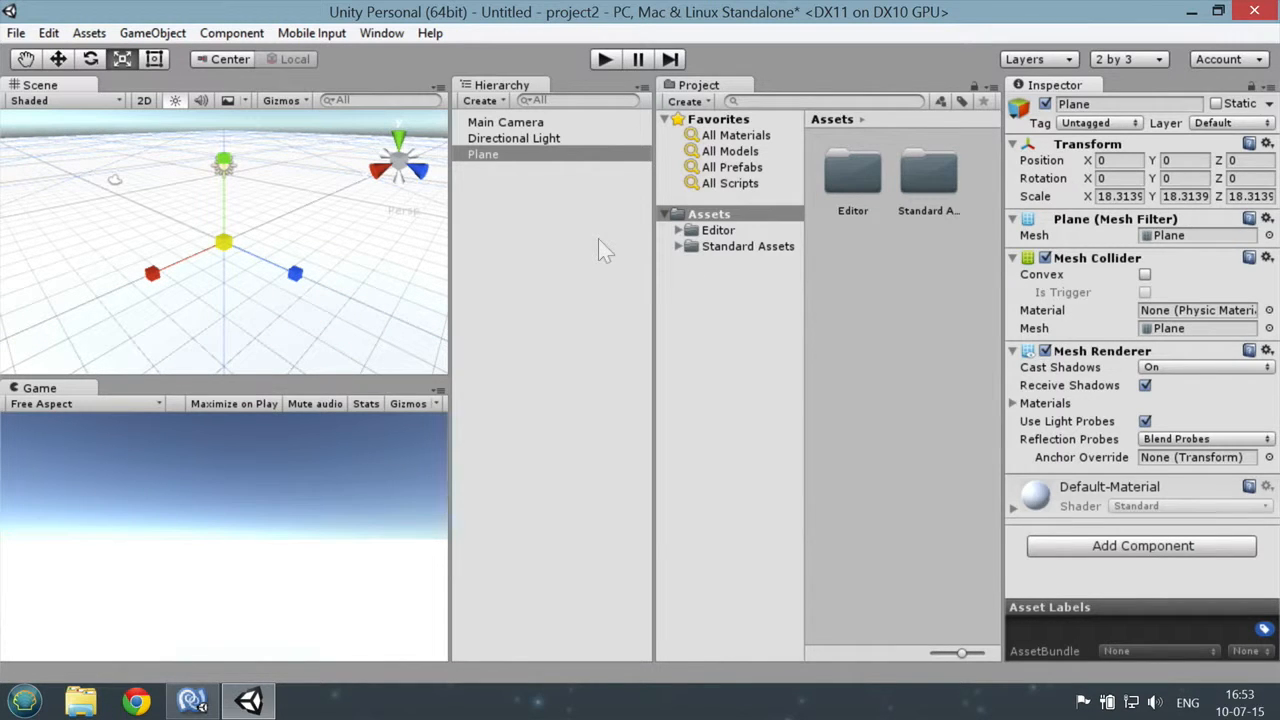
- Change the Directional Light's color to pale green, hex D6FFE2FF
left_click(518, 139)
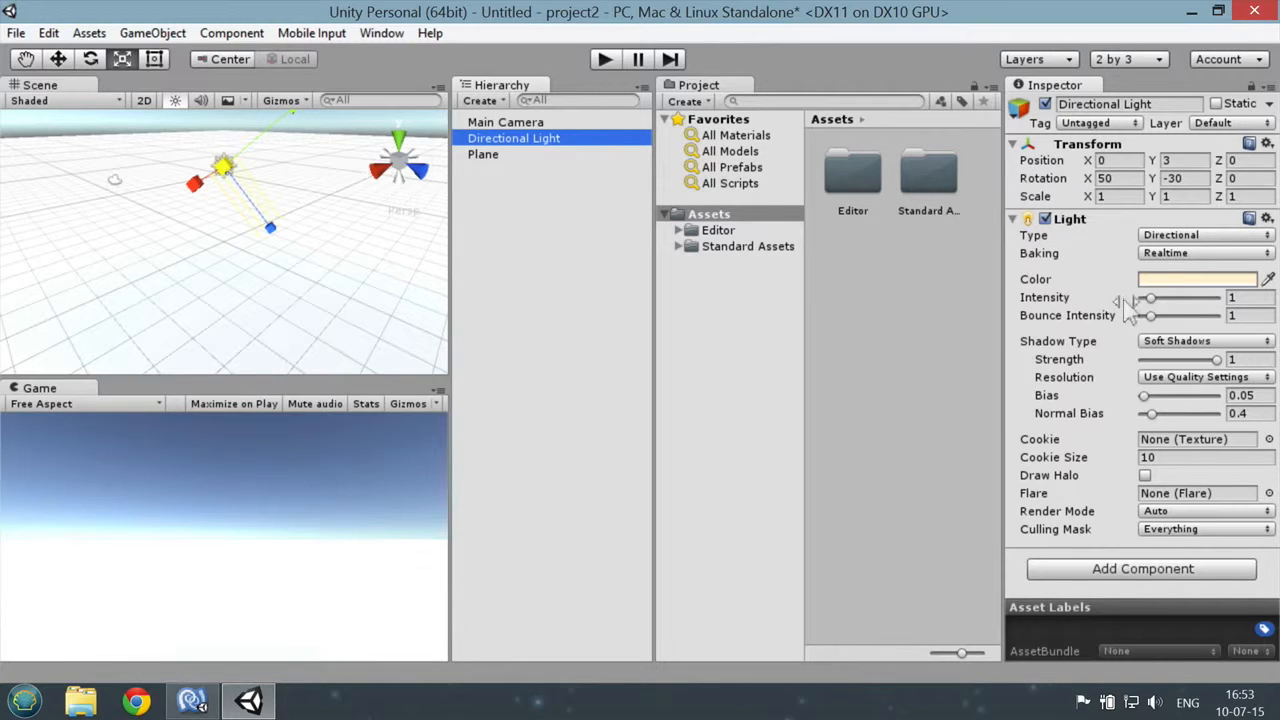
left_click(1197, 280)
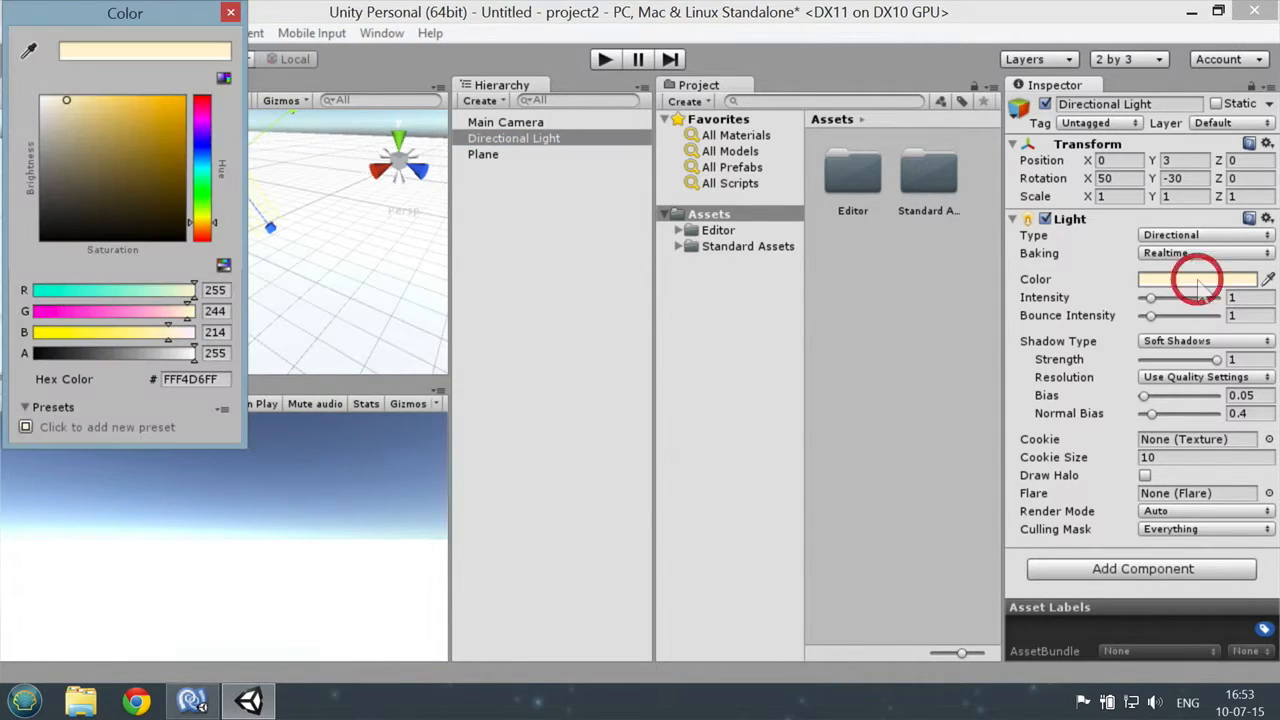
left_click(202, 185)
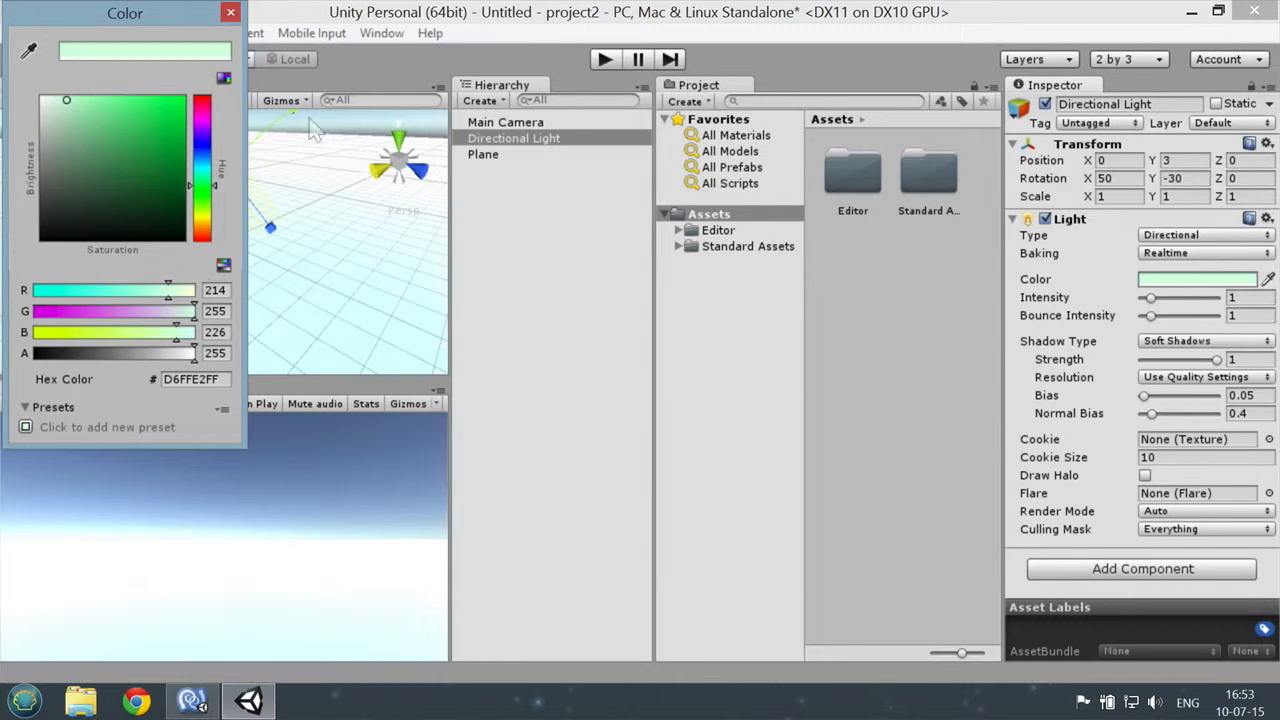
left_click(231, 12)
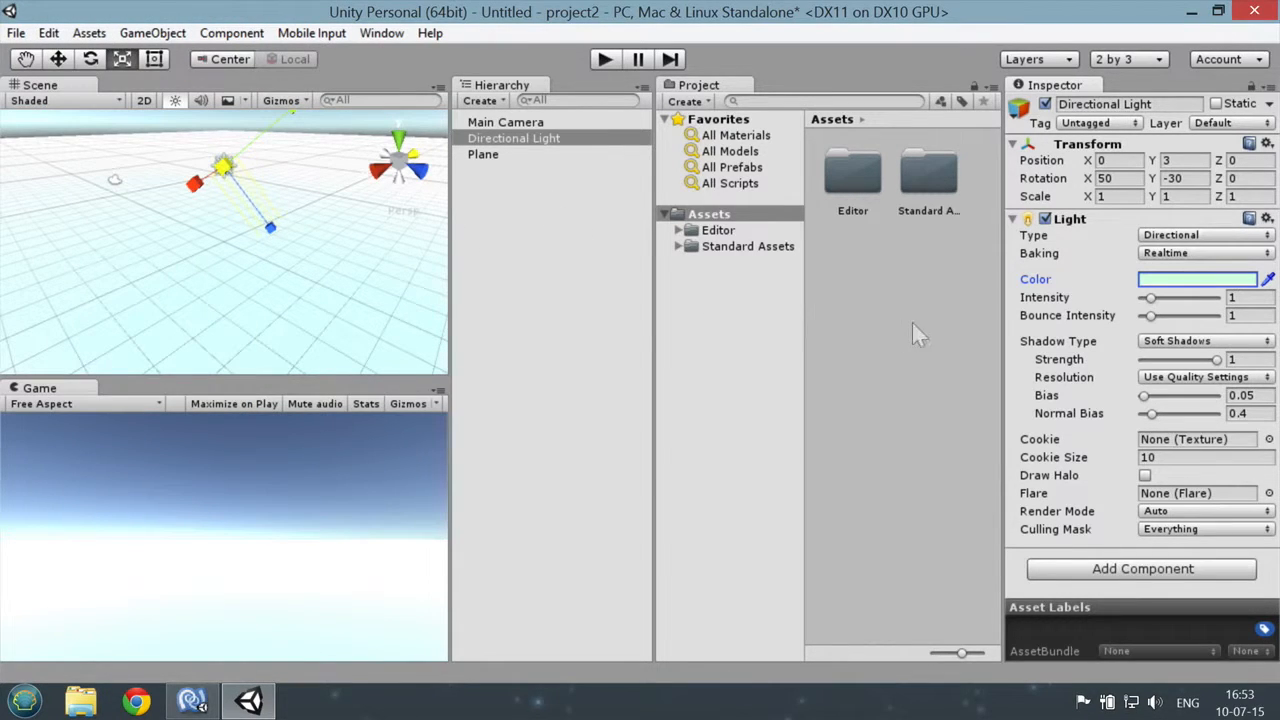
- Review the properties of the Directional Light, the Plane and the Main Camera one after another
left_click(512, 141)
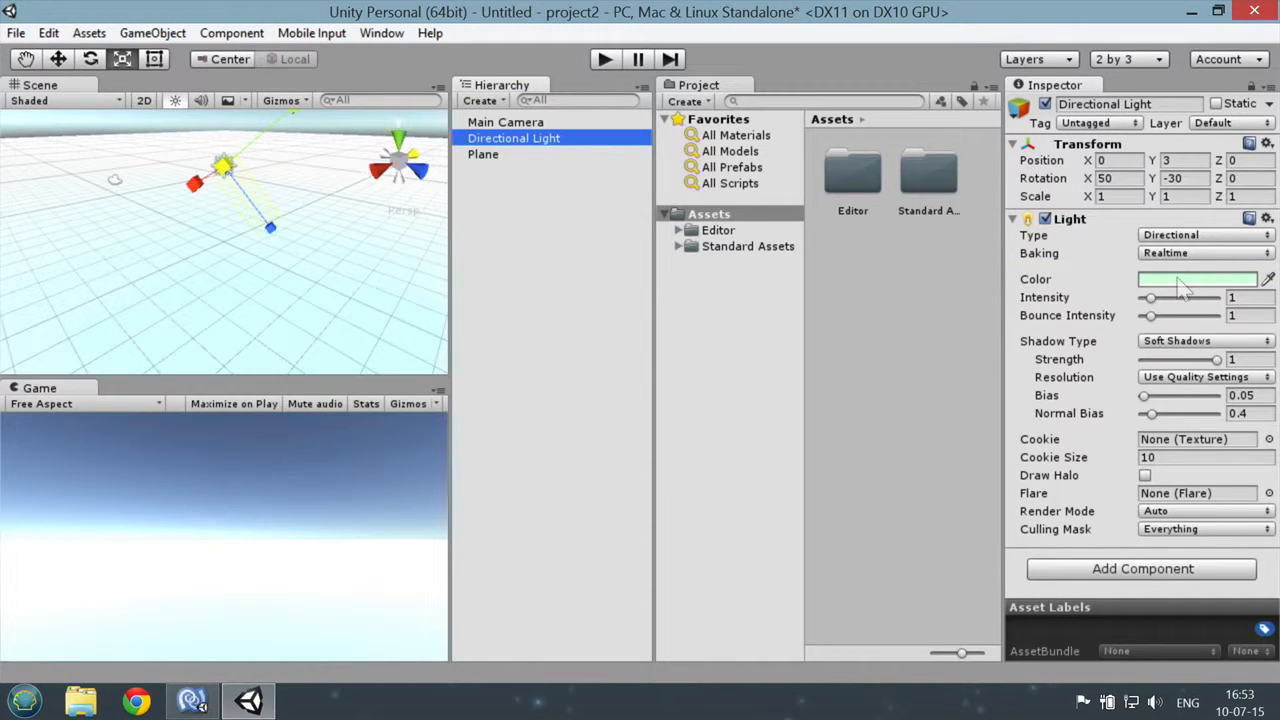
left_click(530, 155)
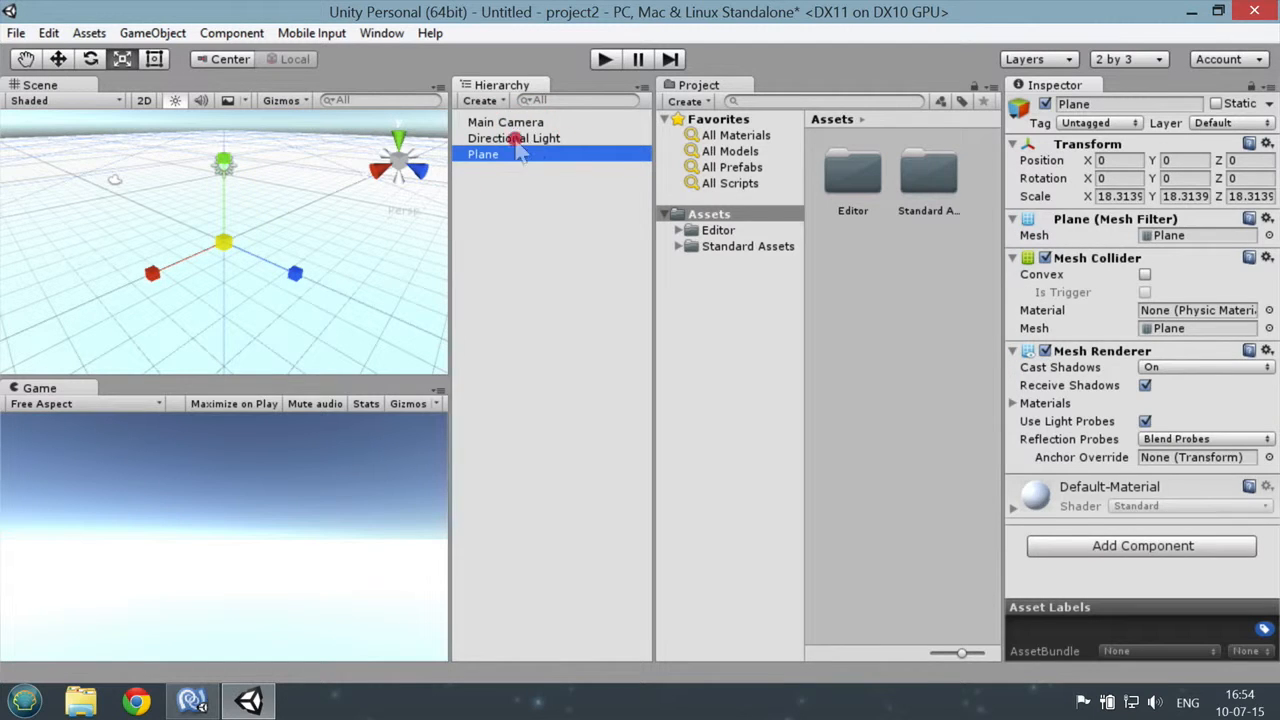
left_click(518, 138)
left_click(512, 122)
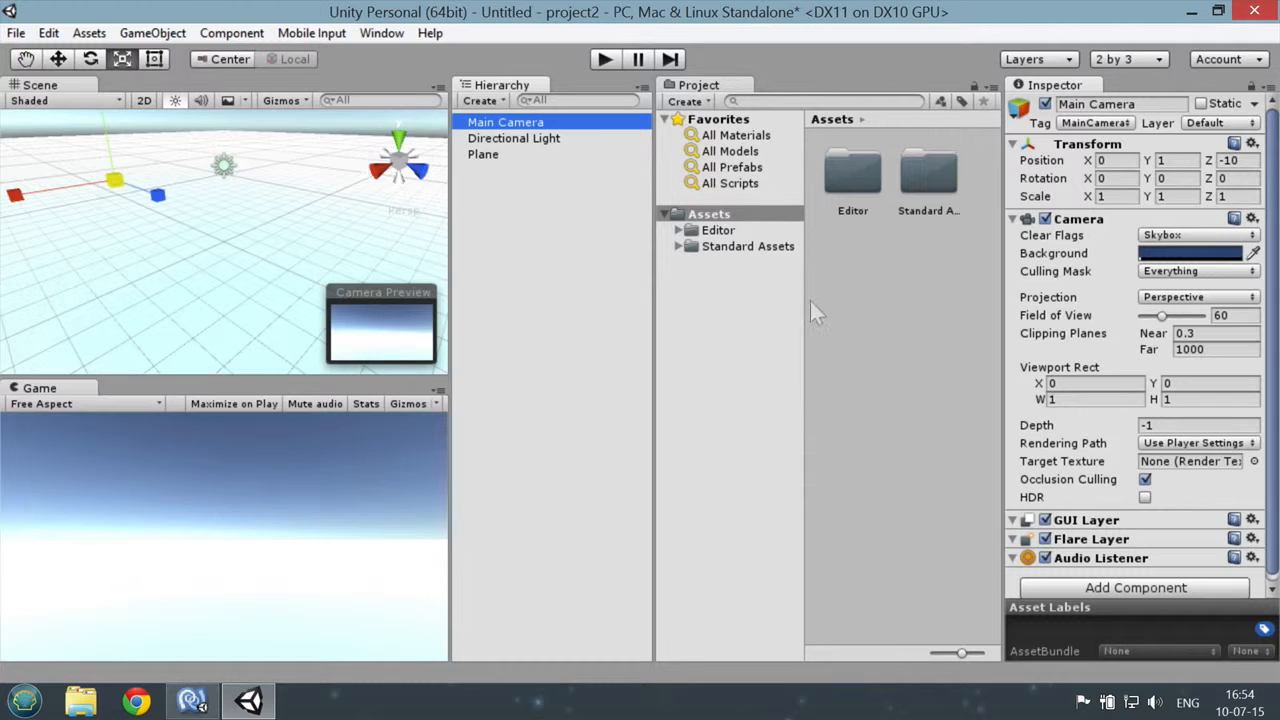
- Expand the Editor and Standard Assets folders, open the Characters folder, and show its contents as a list
left_click(673, 230)
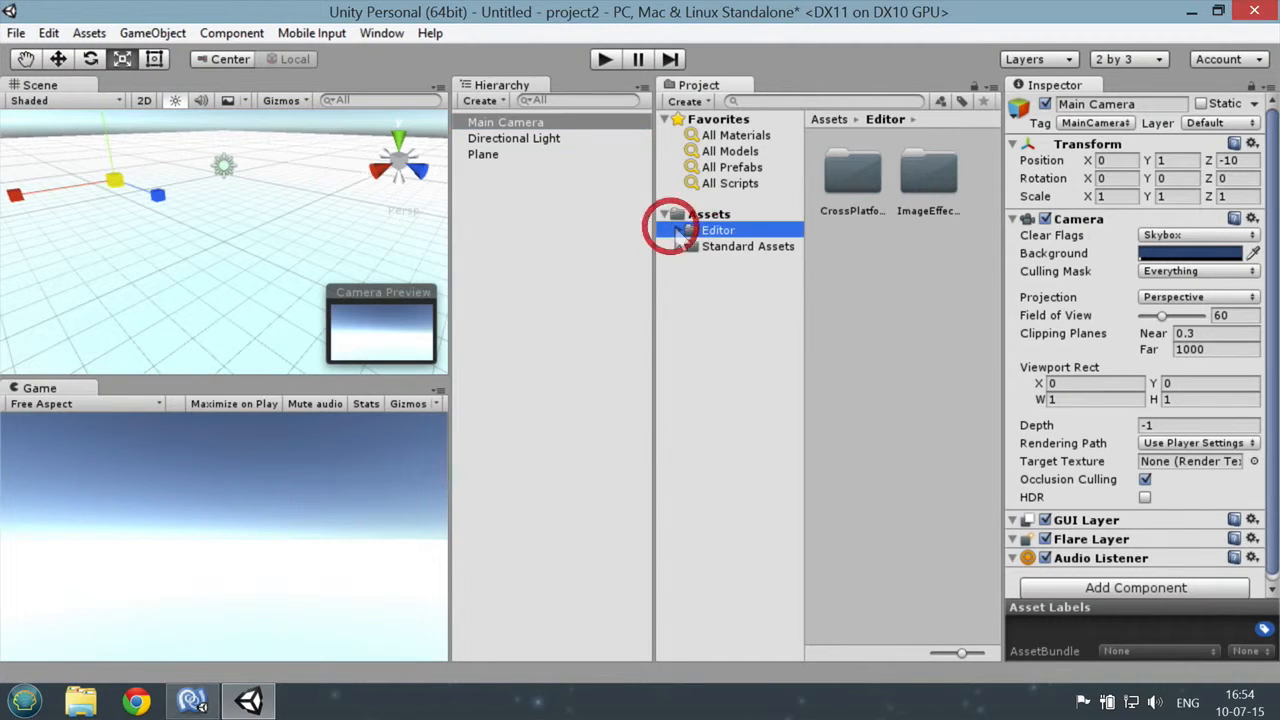
left_click(678, 230)
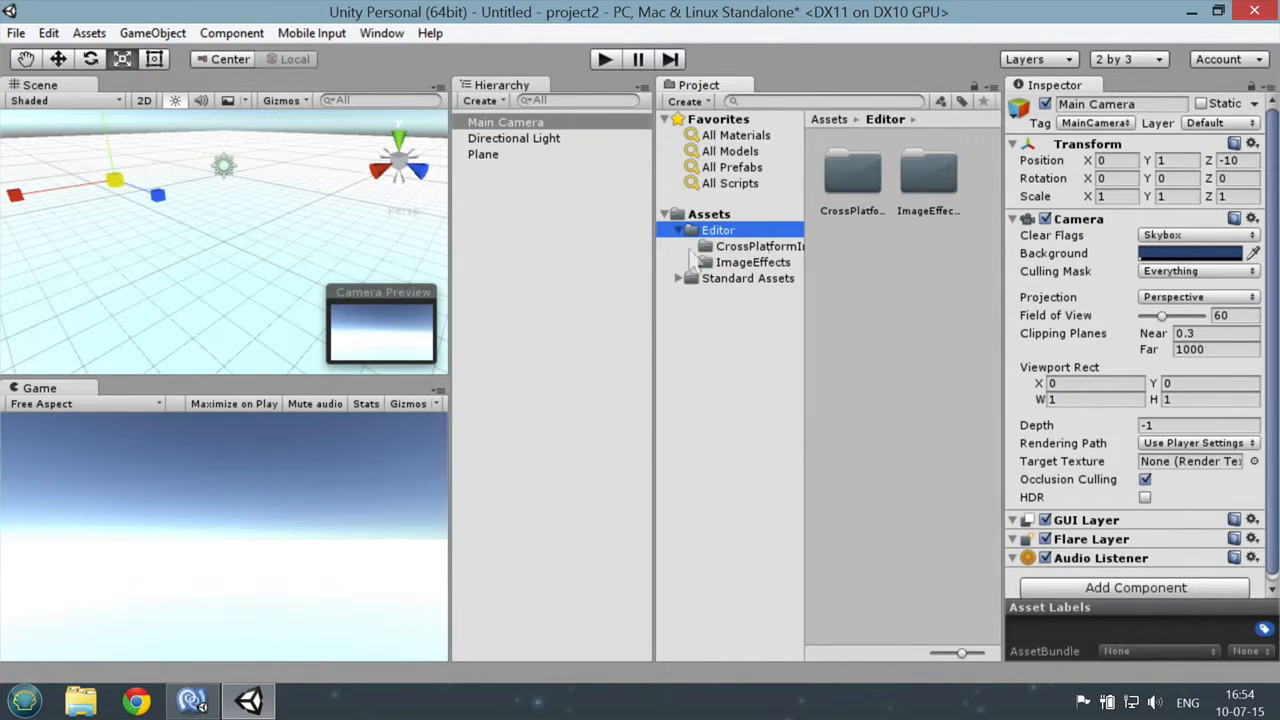
left_click(680, 279)
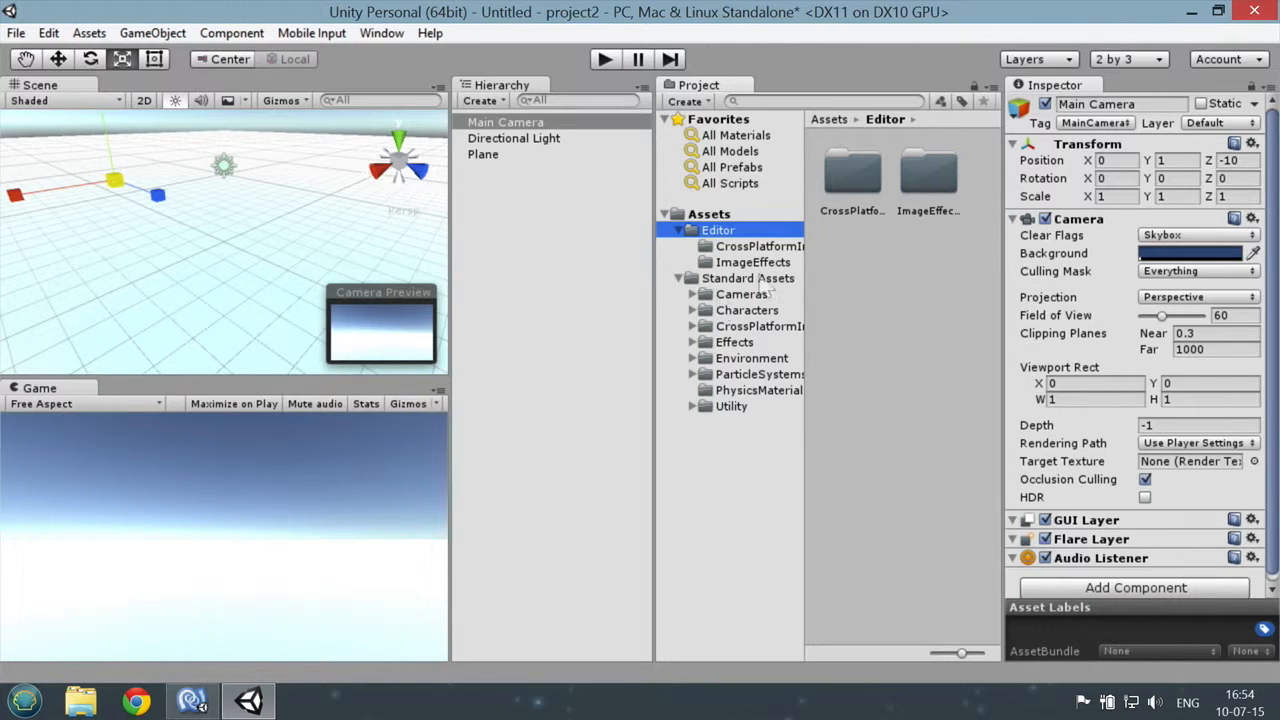
left_click(745, 311)
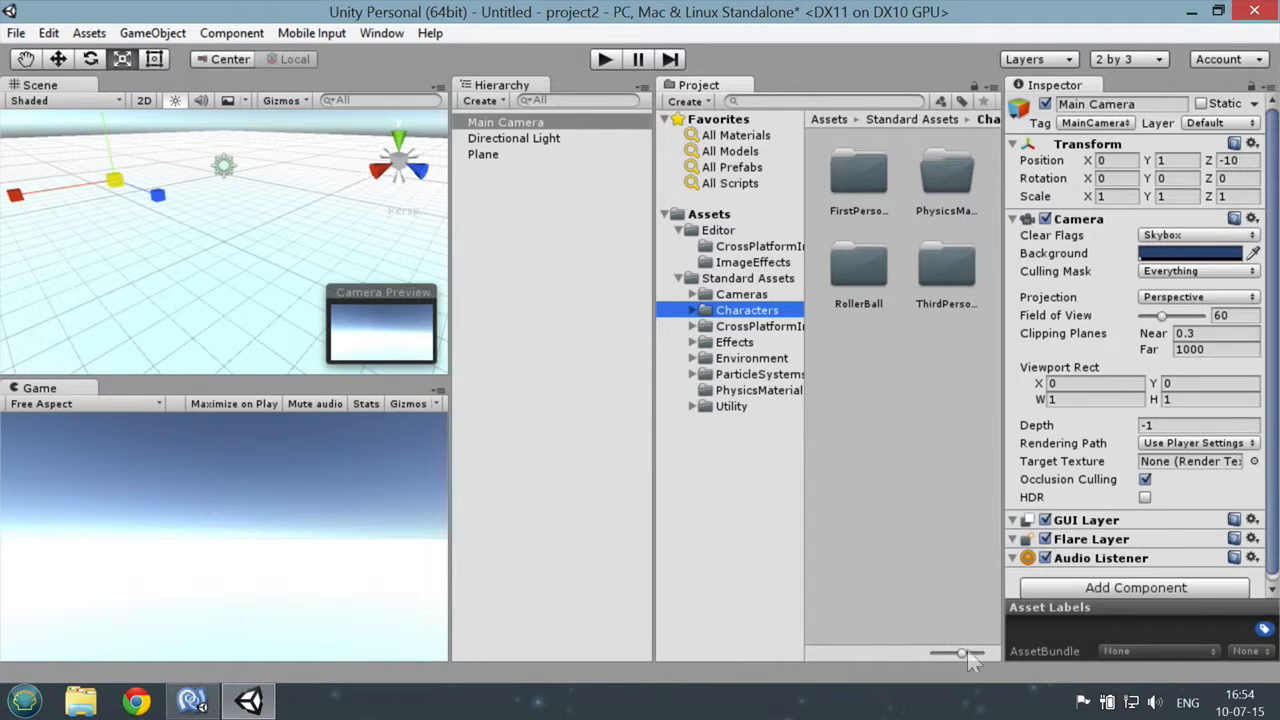
left_click_drag(962, 654, 917, 660)
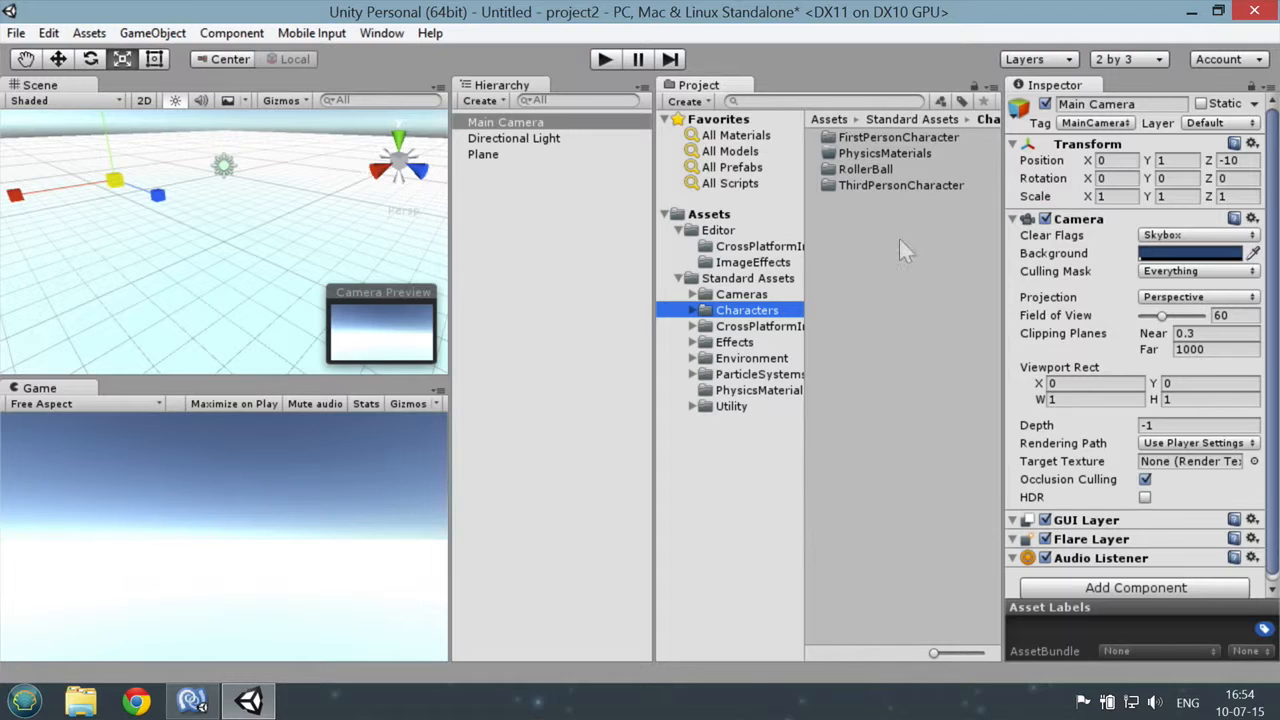
- Open the FirstPersonCharacter Prefabs folder and add the FPSController prefab to the scene hierarchy
left_click(886, 140)
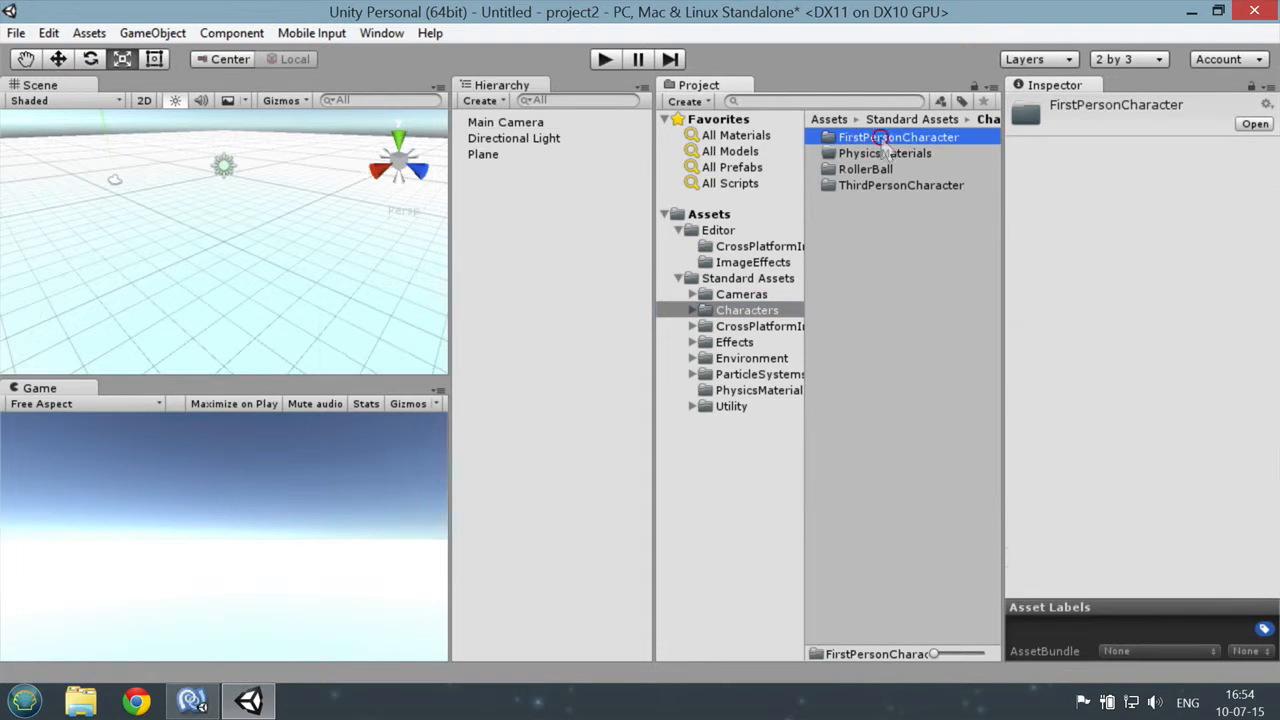
double_click(908, 138)
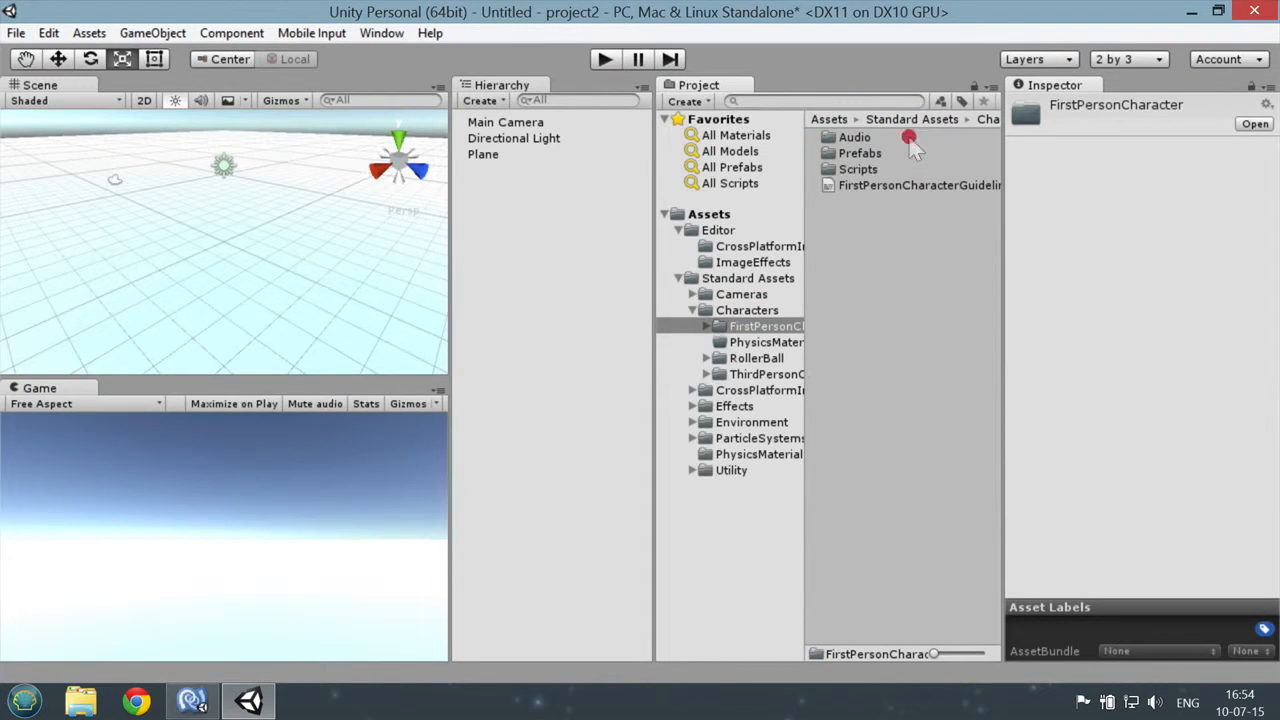
left_click(878, 154)
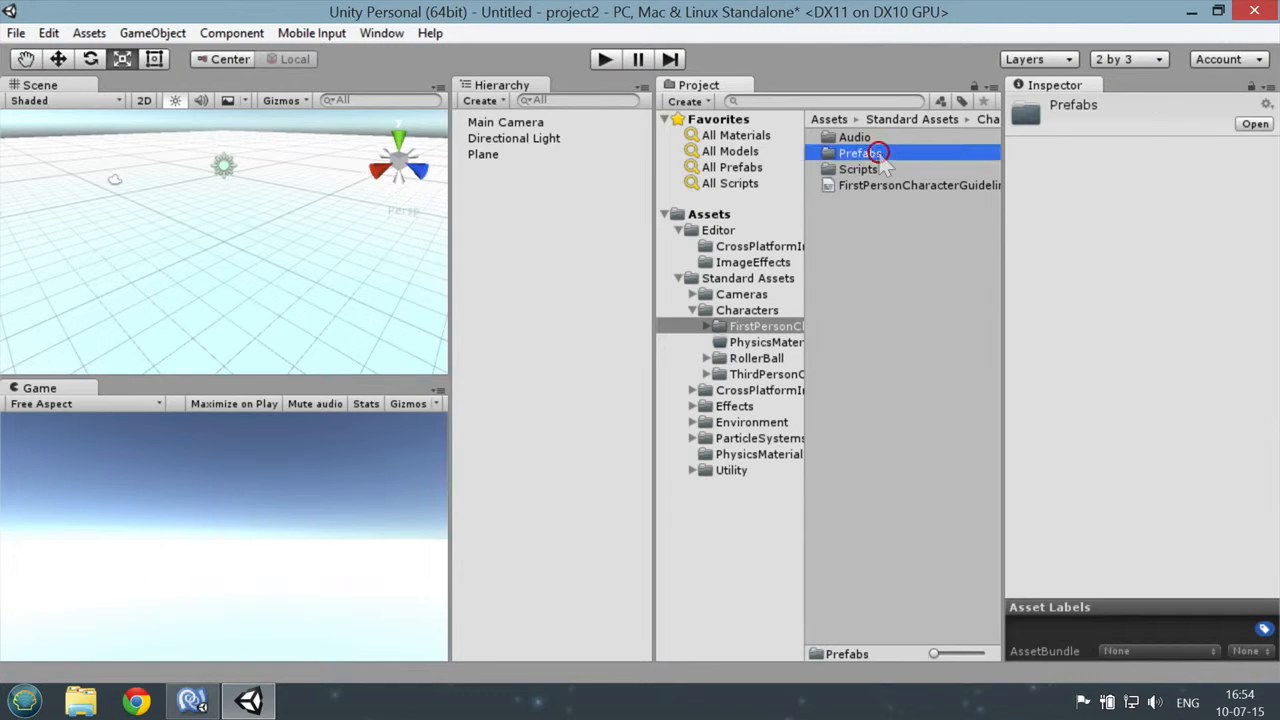
double_click(880, 156)
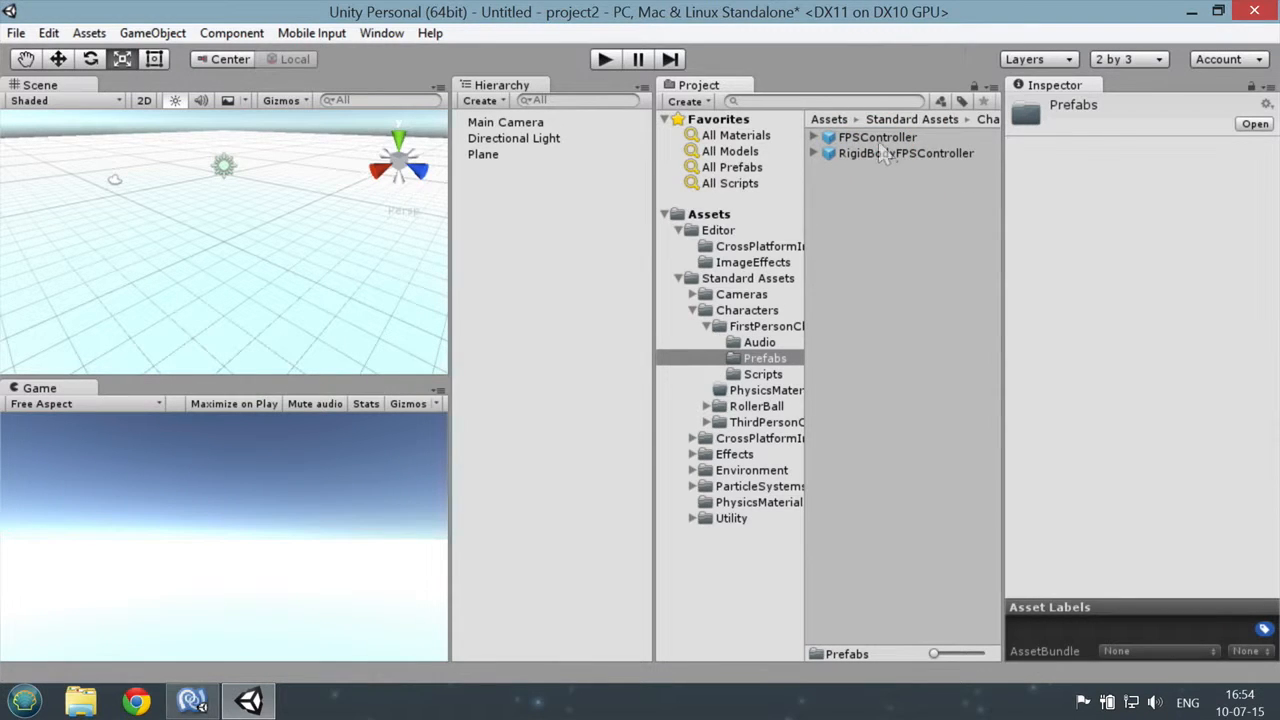
left_click_drag(878, 140, 518, 187)
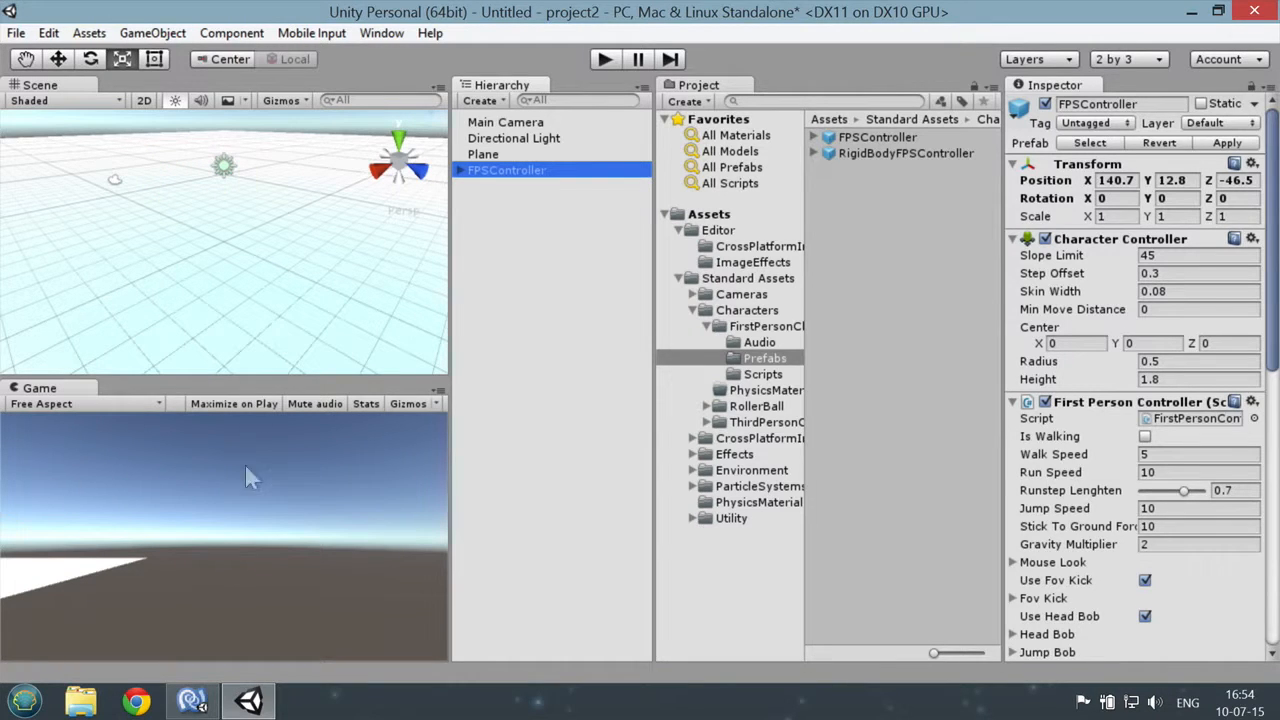
- Set the FPSController's position to X 0, Y 0, Z 0
scroll(242, 277, "down", 8)
scroll(244, 267, "up", 4)
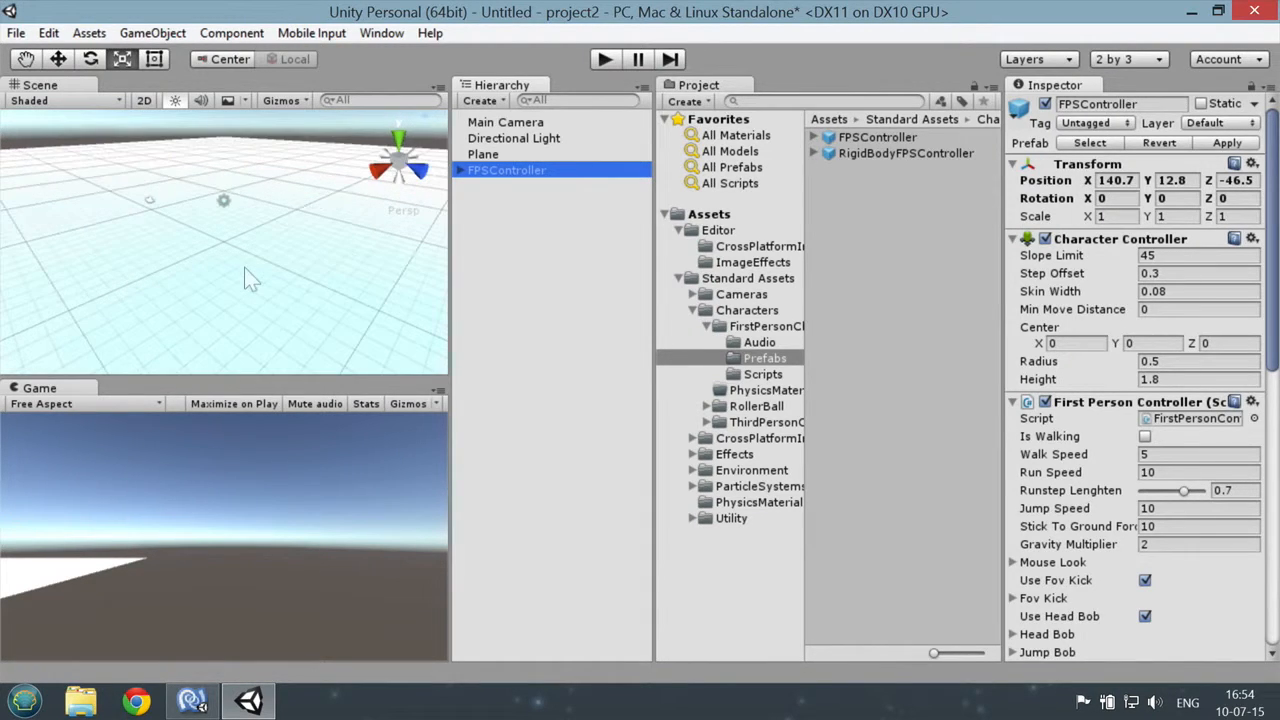
left_click(517, 188)
left_click(513, 171)
double_click(517, 172)
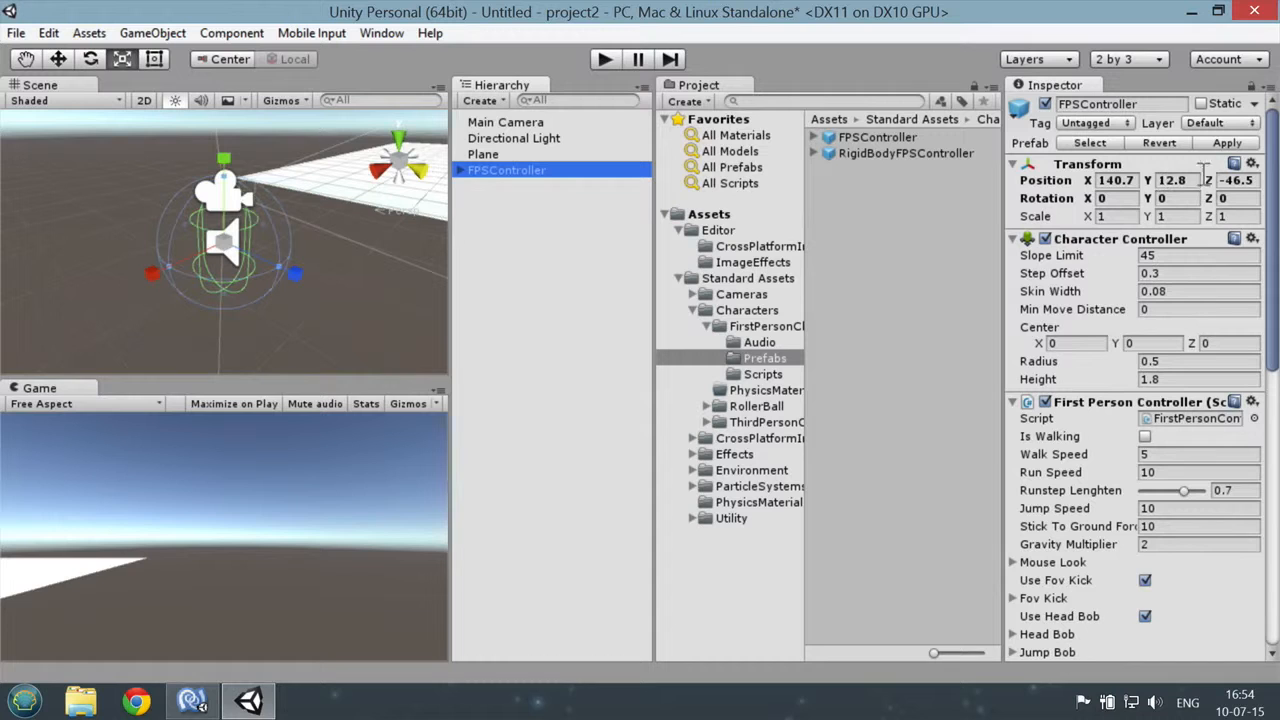
left_click(1138, 180)
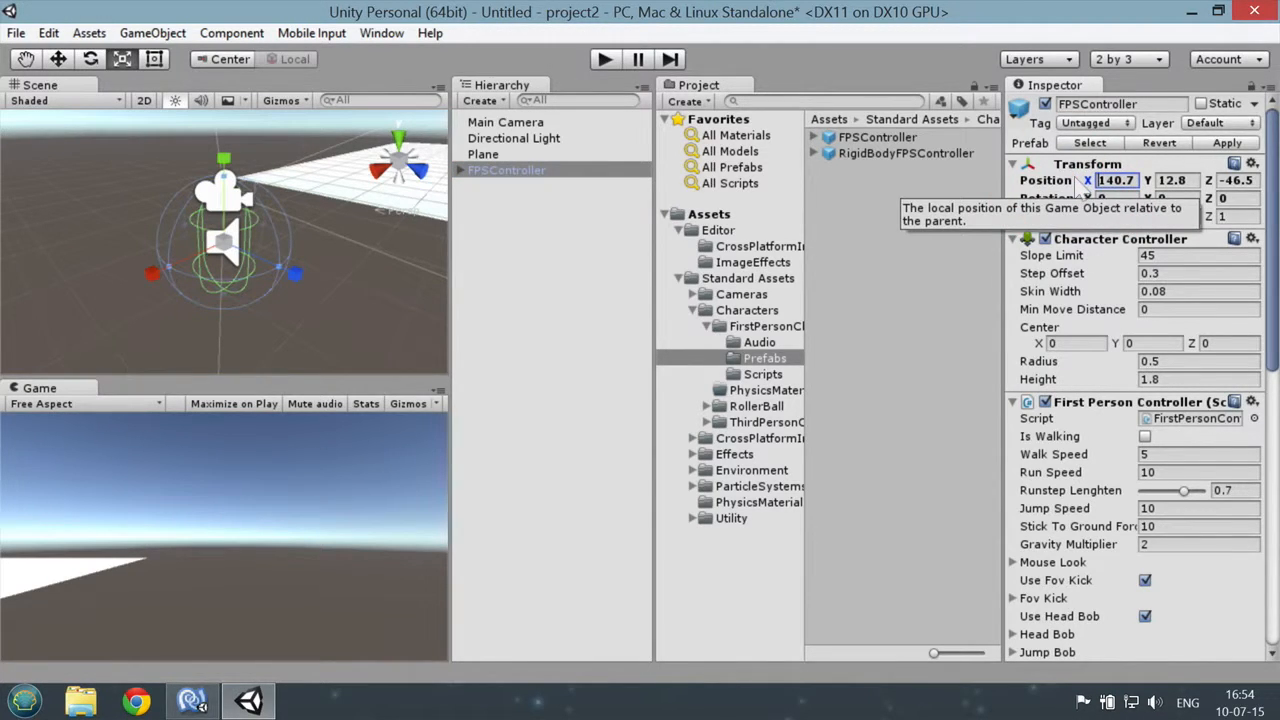
left_click_drag(1134, 181, 1088, 181)
type("0")
key("Tab")
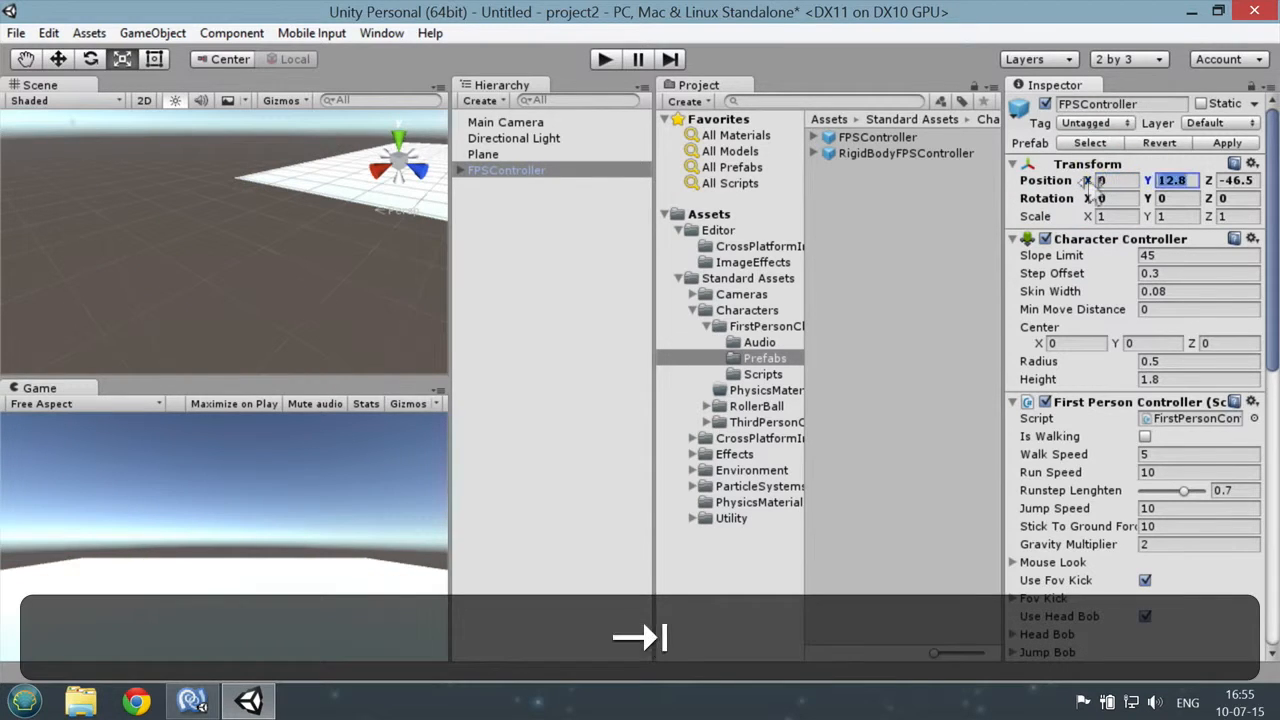
type("0")
key("Tab")
type("0")
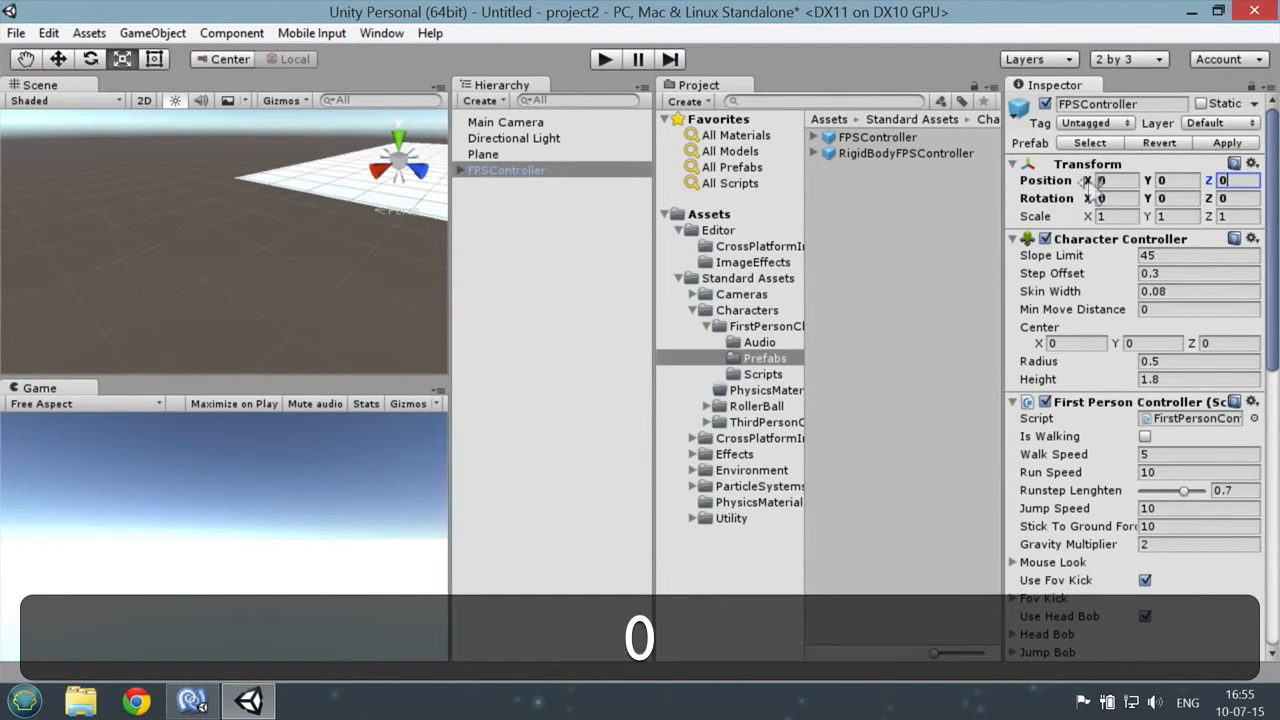
key("Return")
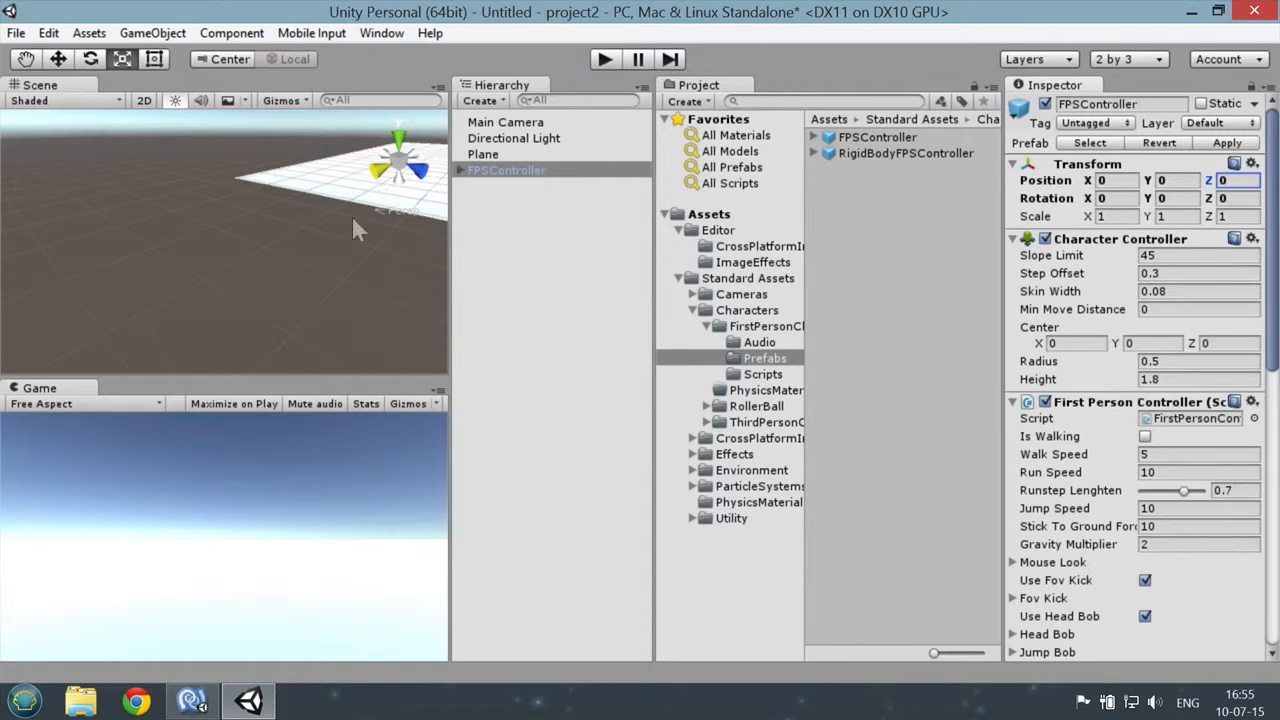
- Move the FPSController straight up above the plane to a Y position of about 1.24
double_click(533, 172)
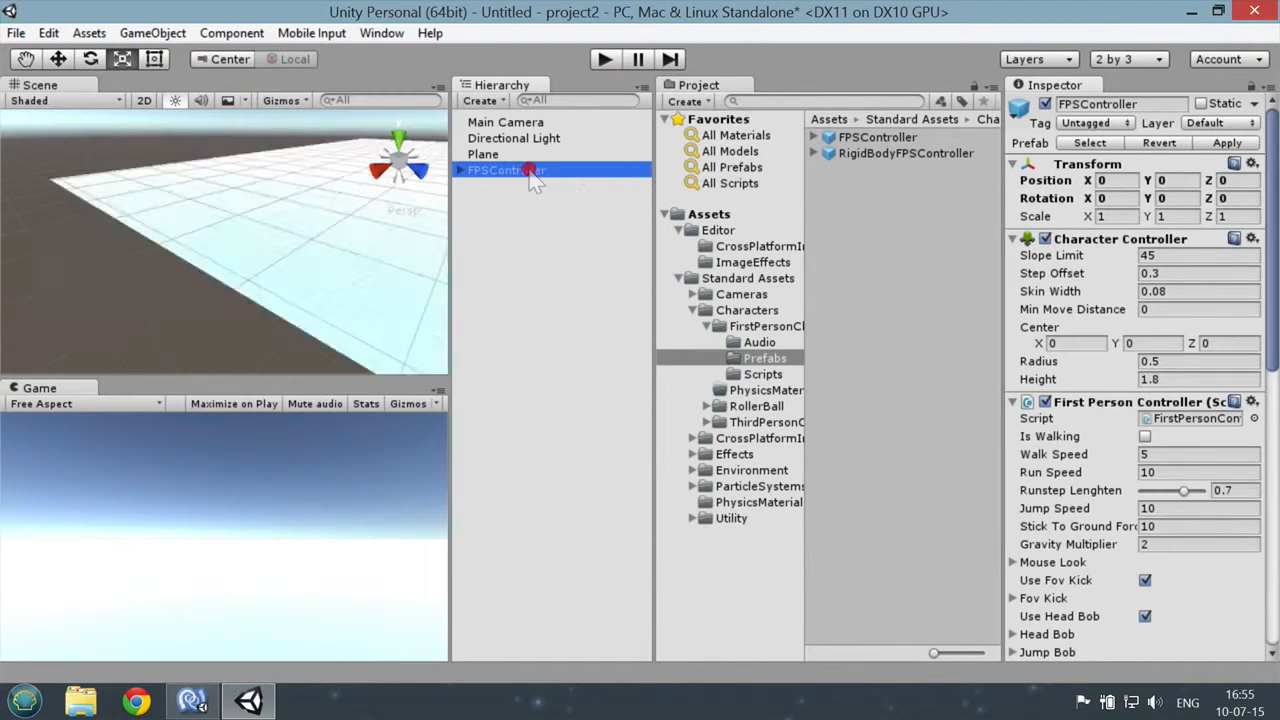
scroll(202, 326, "down", 10)
scroll(230, 255, "up", 5)
scroll(233, 255, "down", 3)
scroll(240, 262, "up", 3)
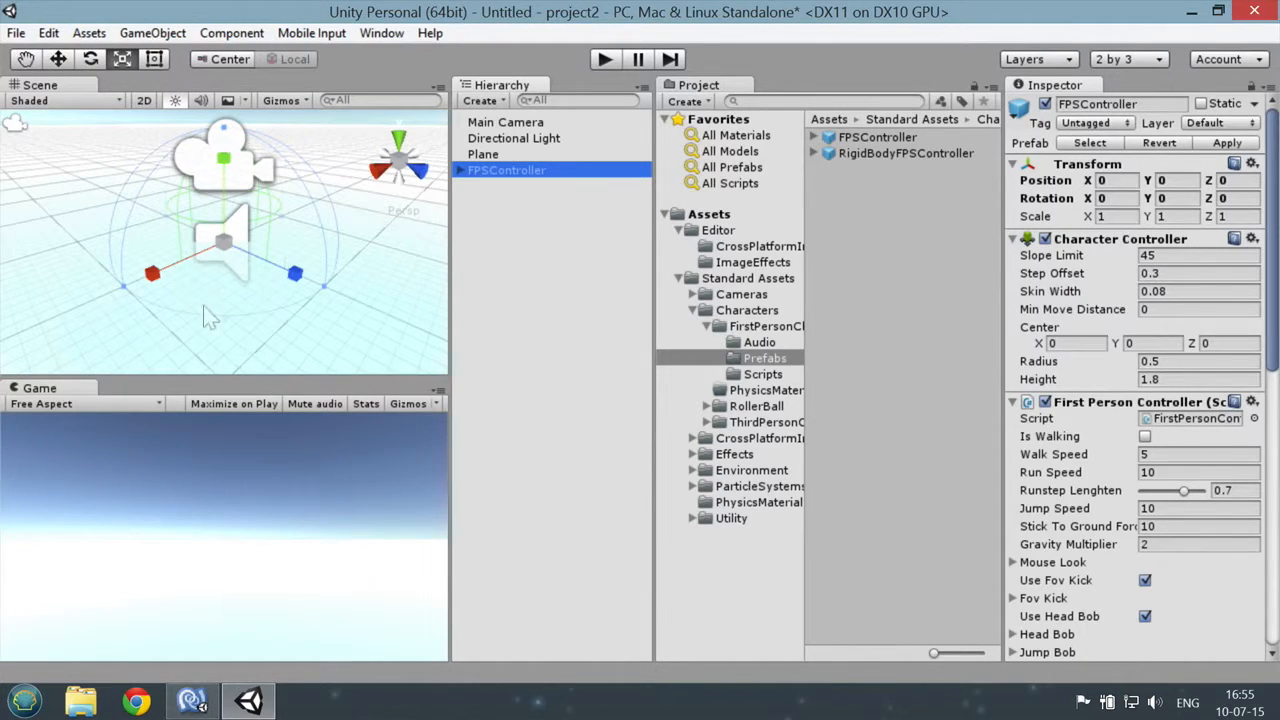
key("w")
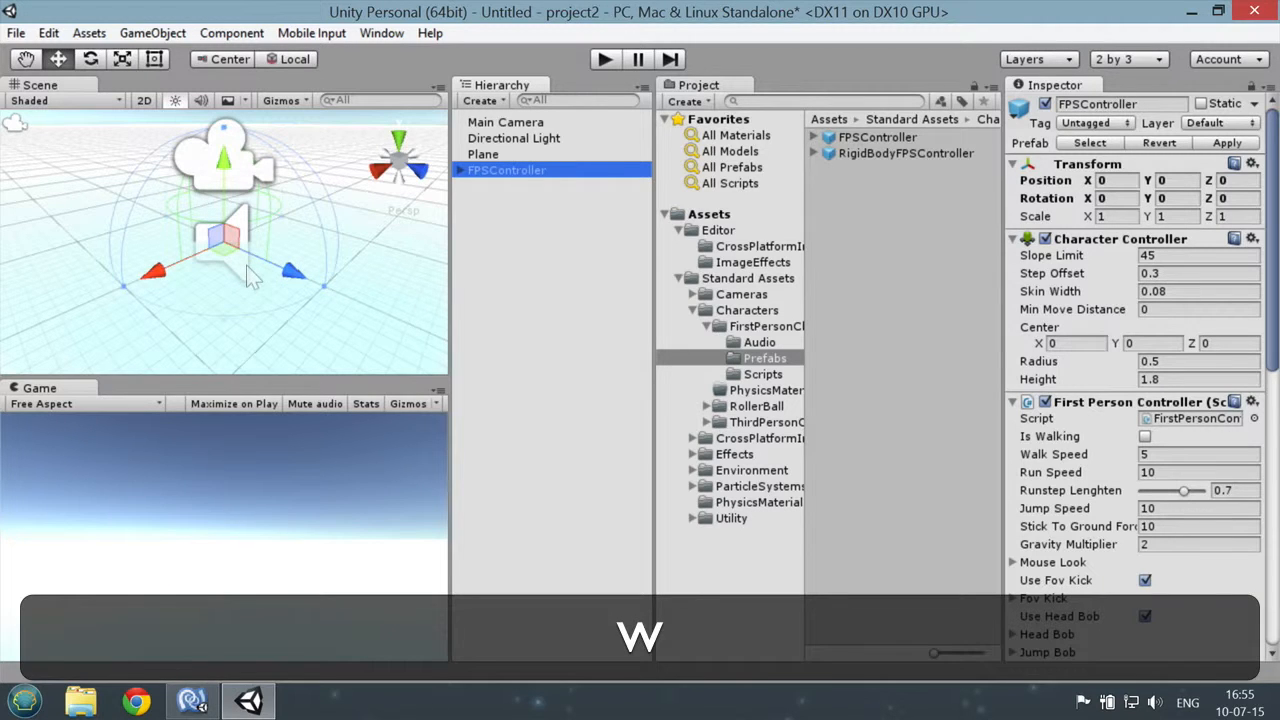
left_click_drag(228, 190, 218, 78)
- Examine the plane and the FPSController in the Scene view by zooming, panning and looking around
scroll(261, 257, "down", 6)
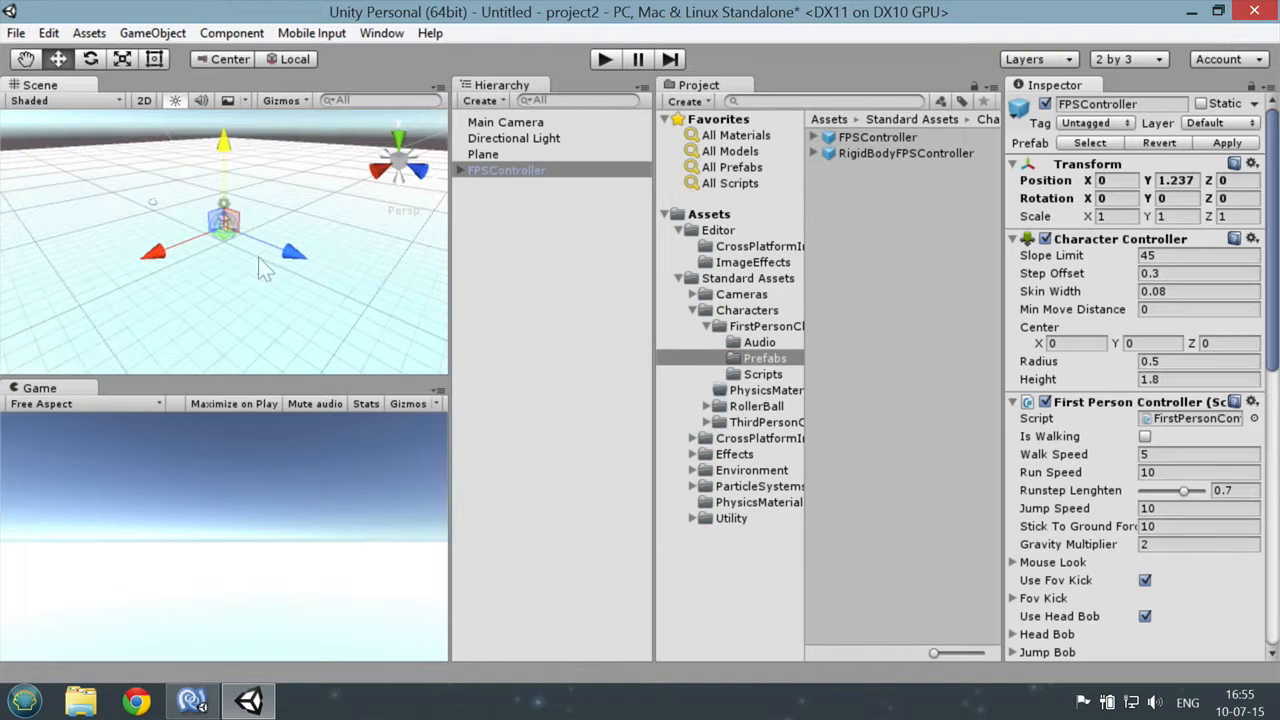
middle_click_drag(219, 271, 233, 275, "shift")
scroll(274, 270, "down", 5)
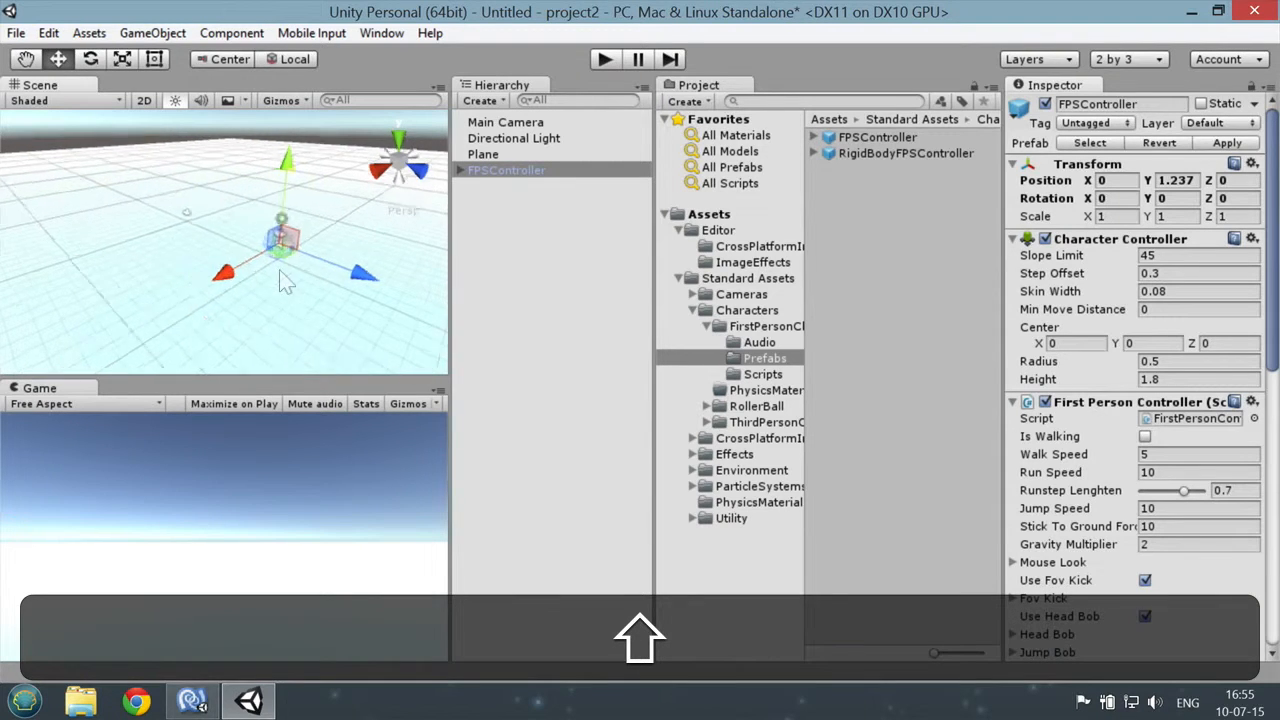
middle_click_drag(316, 266, 286, 254)
scroll(278, 247, "up", 5)
scroll(275, 247, "down", 5)
scroll(275, 251, "up", 4)
scroll(275, 251, "down", 6)
scroll(275, 251, "up", 6)
mouse_move(330, 259)
middle_mouse_down()
mouse_move(248, 268)
mouse_move(376, 254)
mouse_move(386, 232)
mouse_move(405, 252)
mouse_move(322, 254)
middle_mouse_up()
key("shift")
right_click_drag(299, 235, 31, 247)
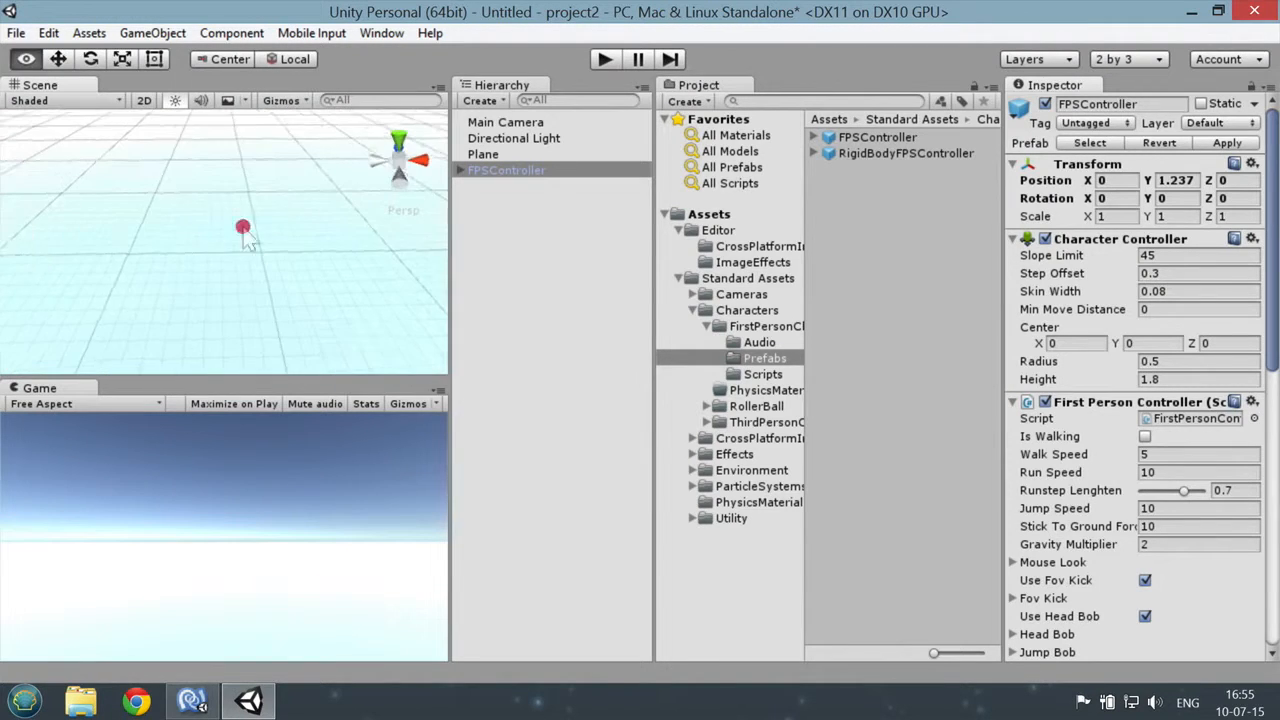
right_click_drag(250, 229, 90, 220)
left_click(1209, 181)
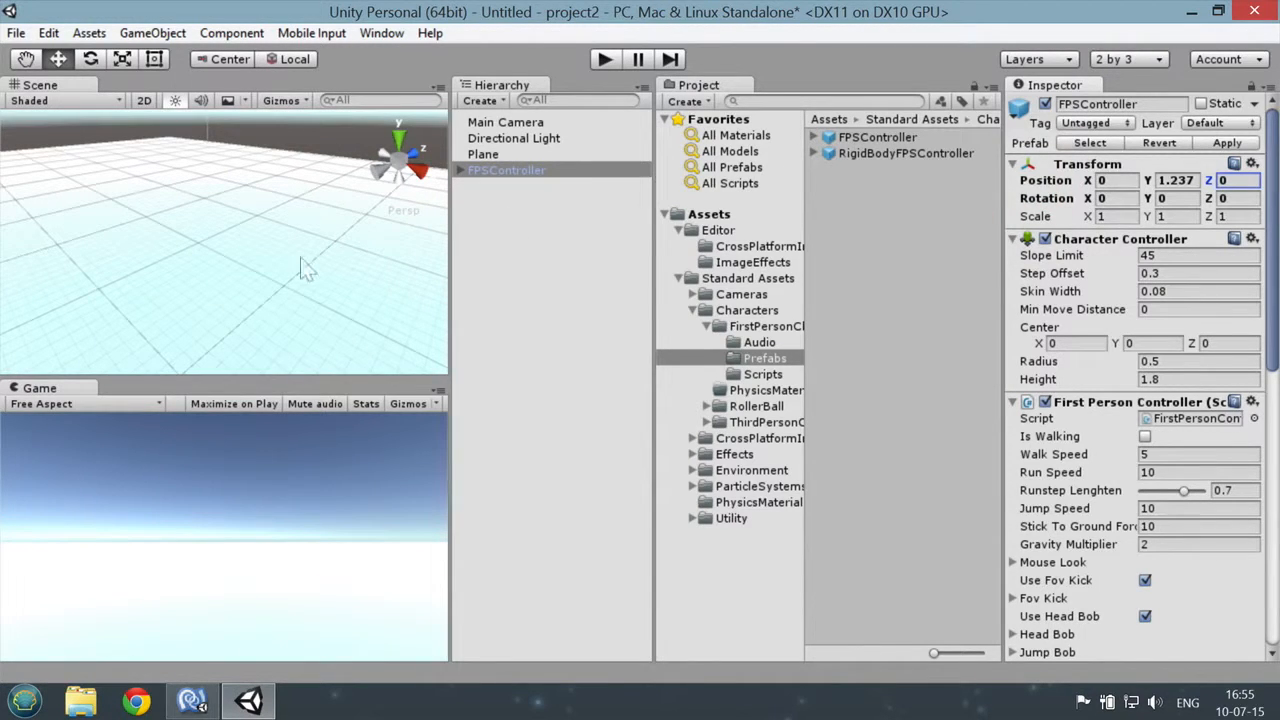
right_click_drag(267, 228, 1194, 236)
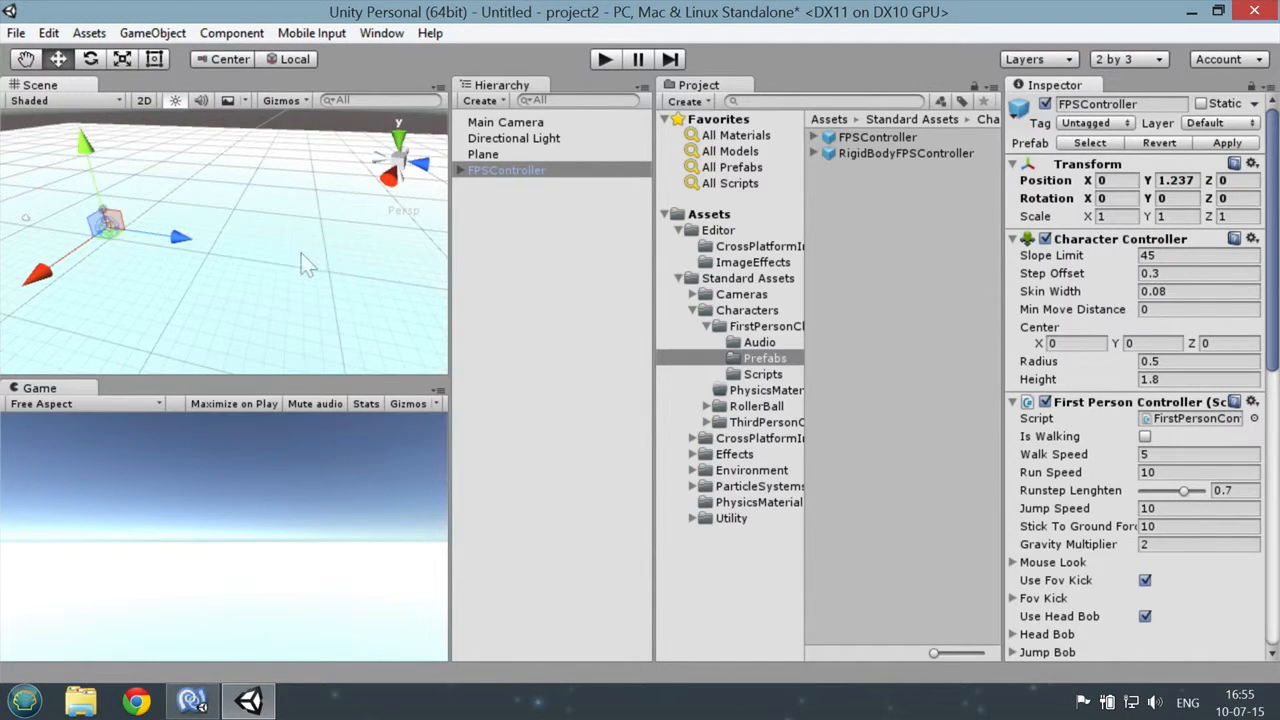
right_click_drag(286, 265, 240, 257)
- Fly through the scene forward, backward, sideways, up and down to view the FPSController from different positions
key("w")
right_click_drag(77, 202, 367, 205)
key("s")
key("a")
key("d")
key("a")
key("s")
key("d")
key("q")
key("e")
key("q")
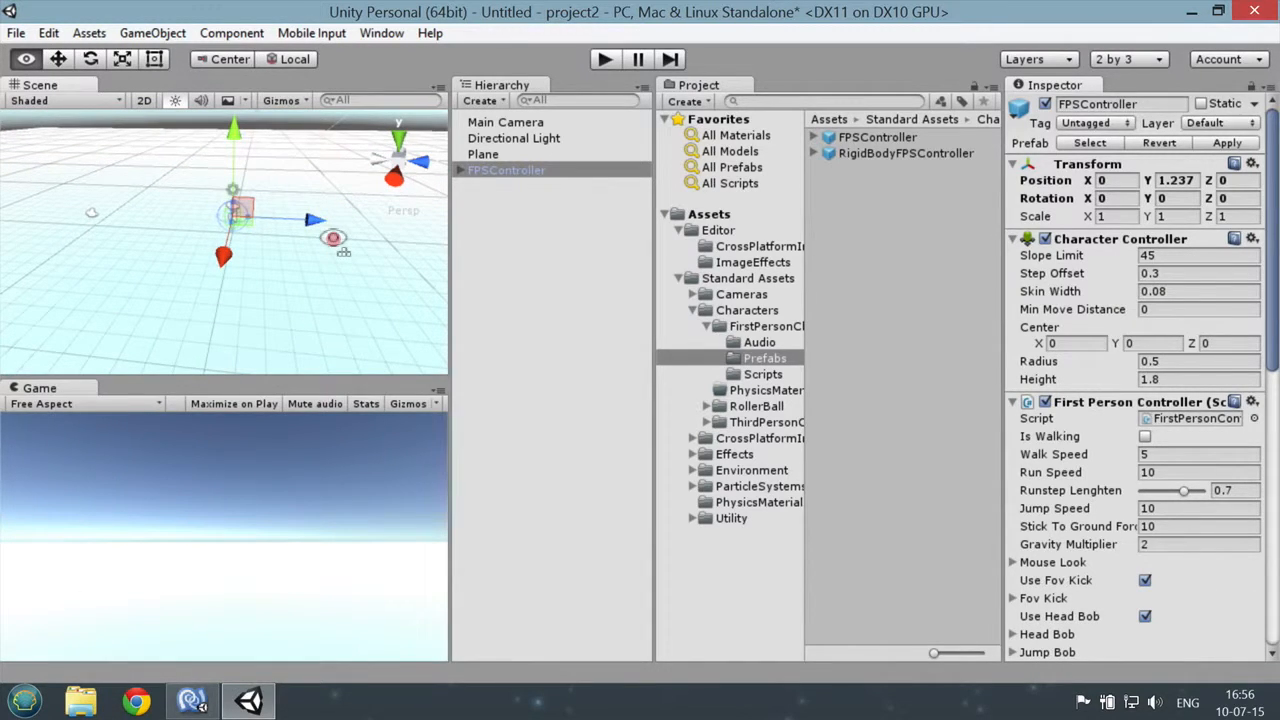
key("w")
right_click_drag(367, 205, 367, 205)
key("s")
key("d")
key("a")
right_click_drag(367, 315, 321, 249)
key("s")
key("e")
key("q")
key("a")
key("d")
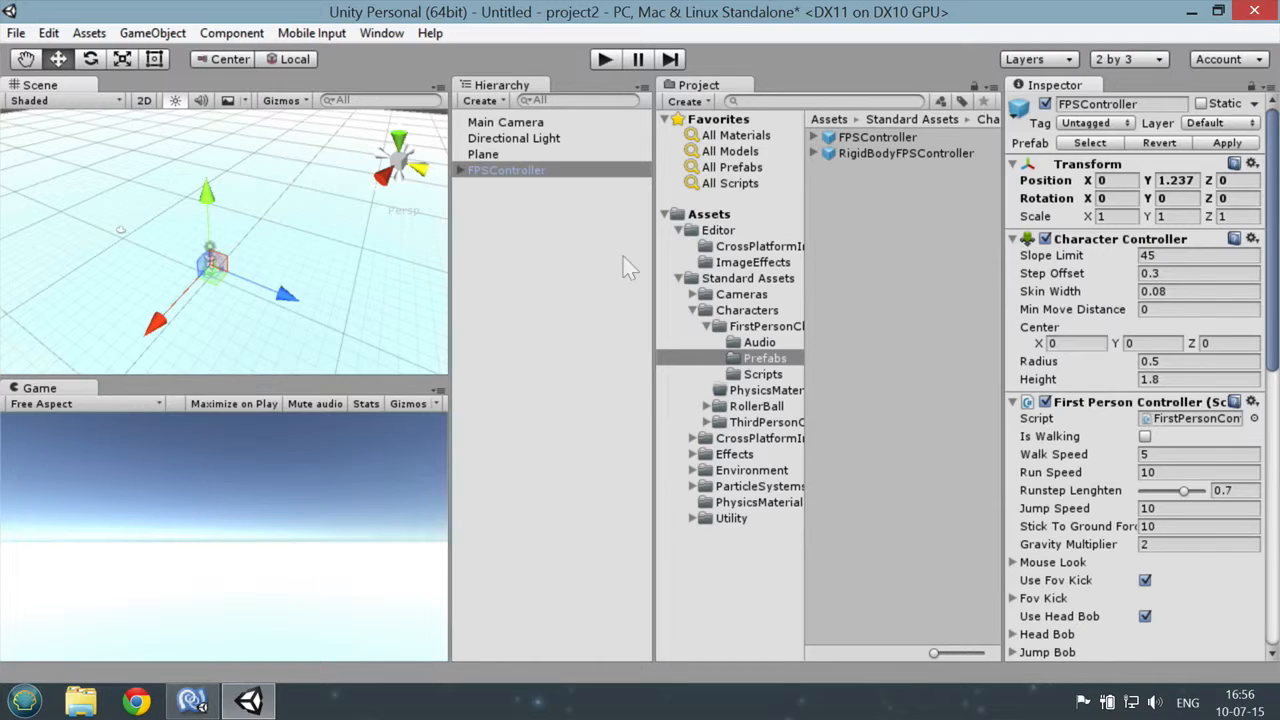
right_click_drag(355, 290, 300, 300)
key("w")
key("d")
key("a")
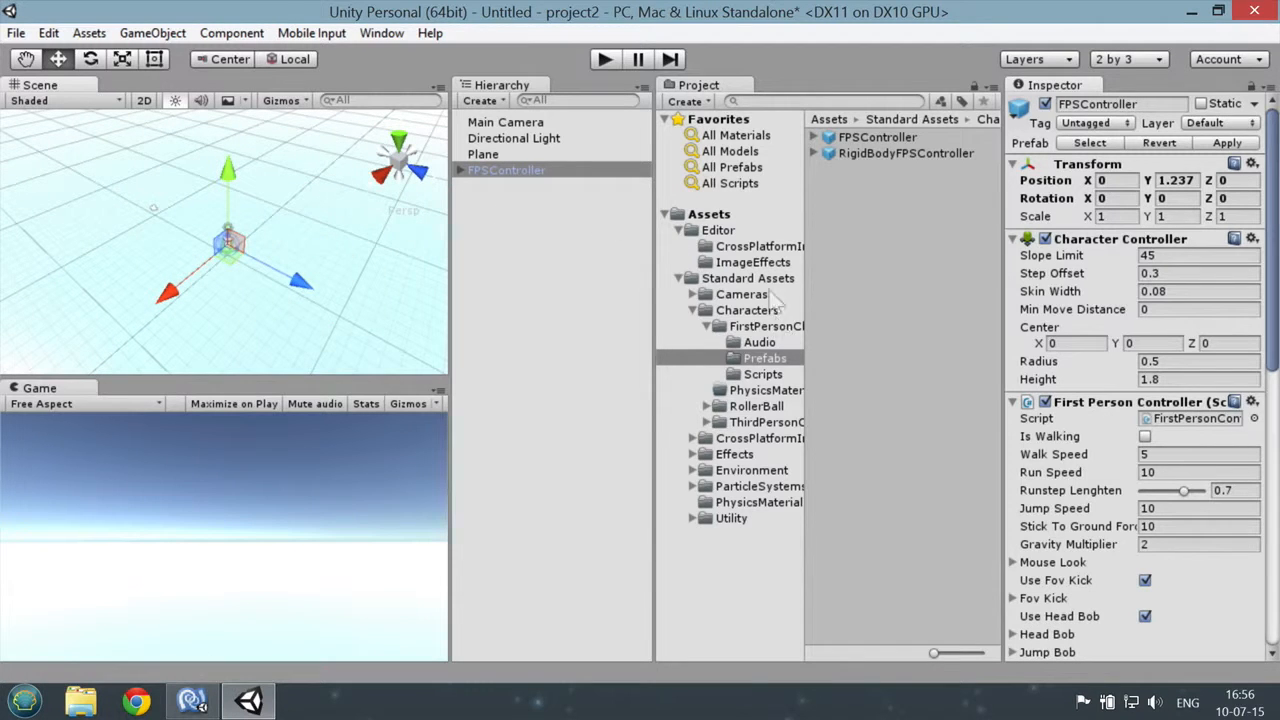
- Search the project's Assets folder for "texture"
left_click(722, 217)
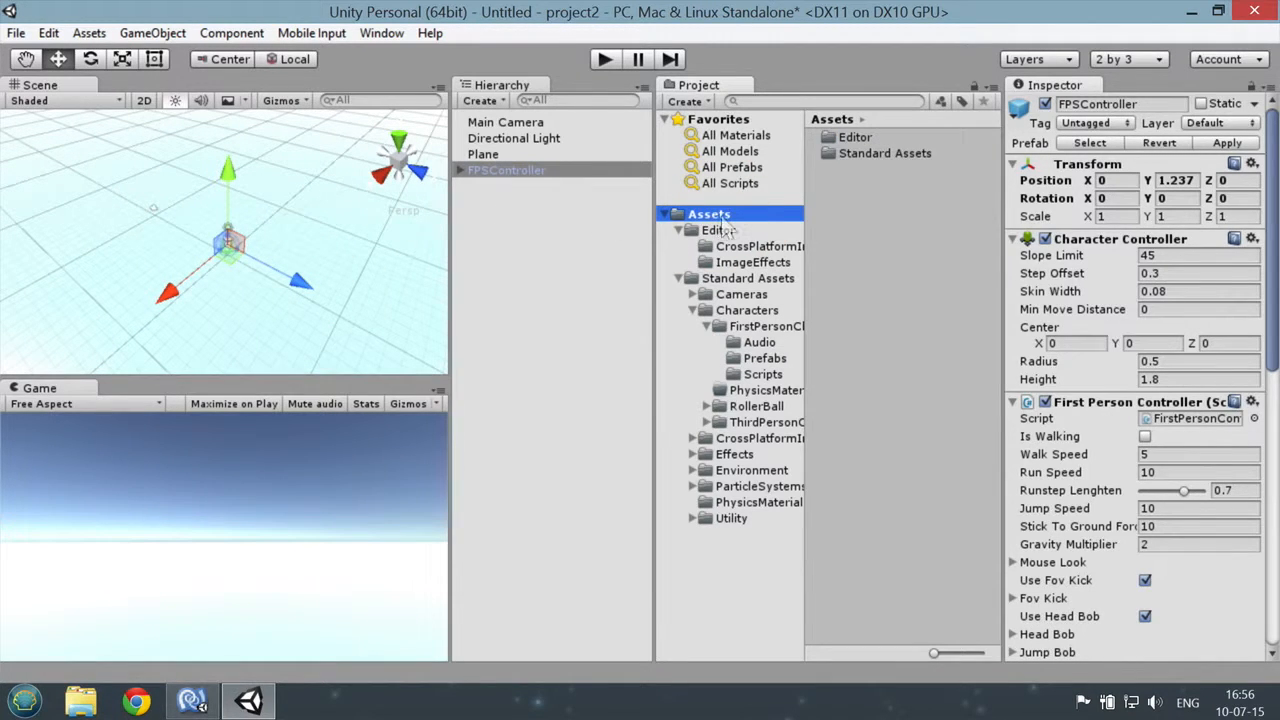
left_click(738, 100)
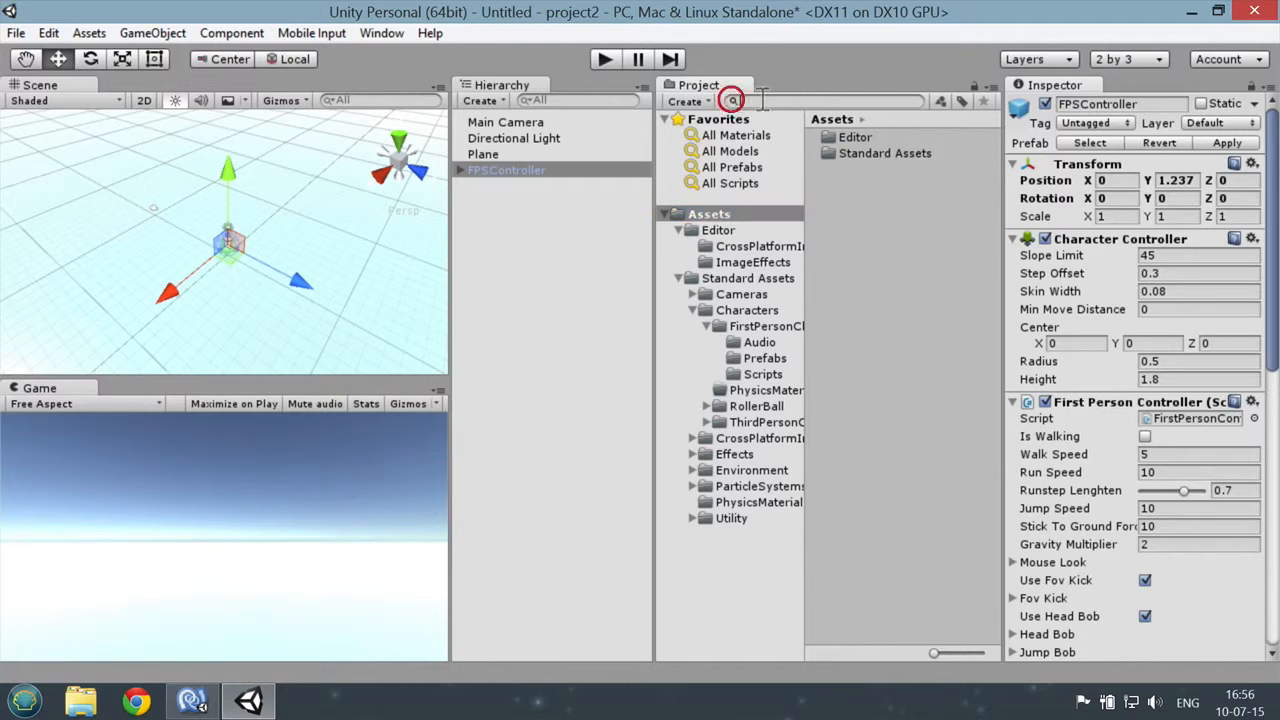
left_click(828, 100)
type("texture")
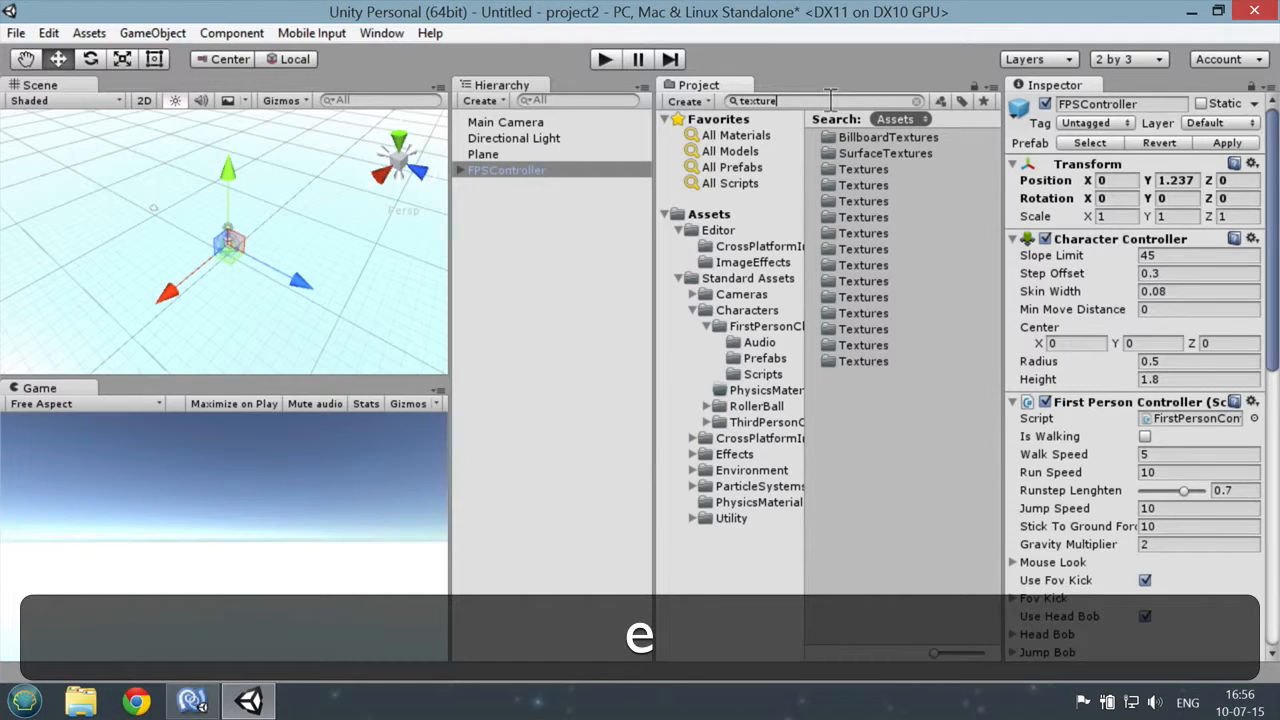
- Search the project assets for "grass" and apply the GrassHillAlbedo texture to the ground plane
left_click(694, 89)
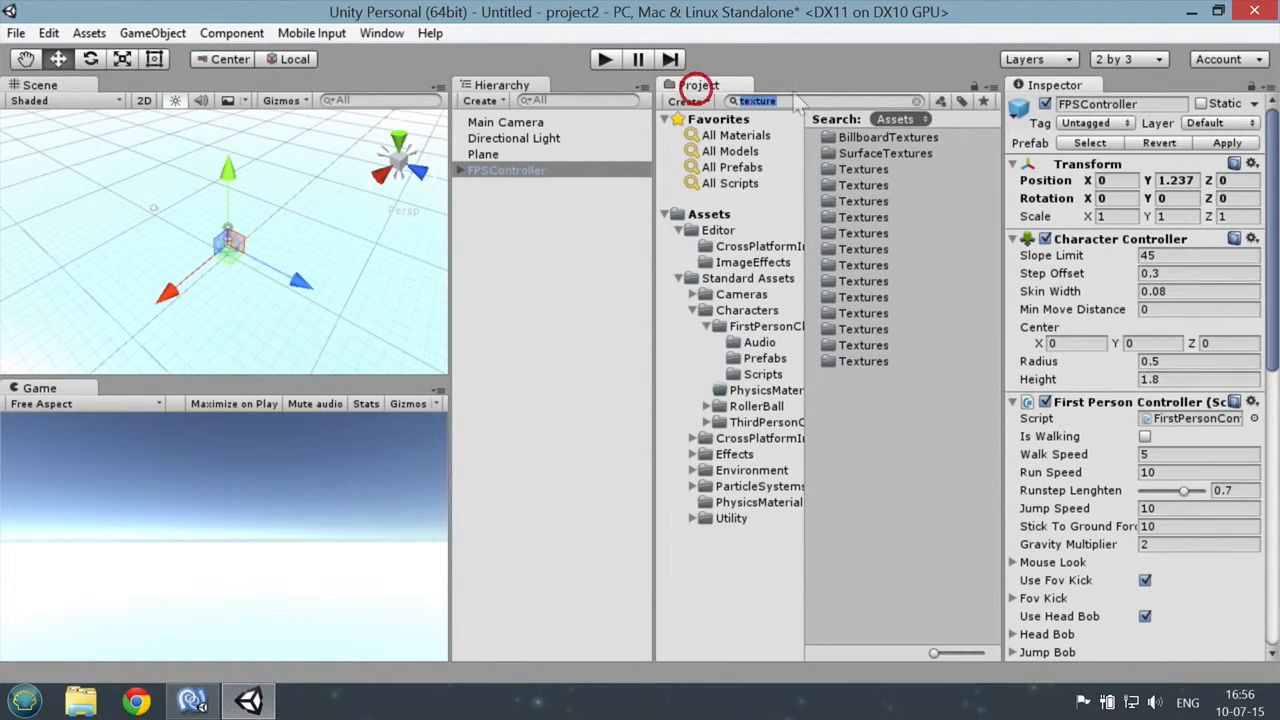
type("grass")
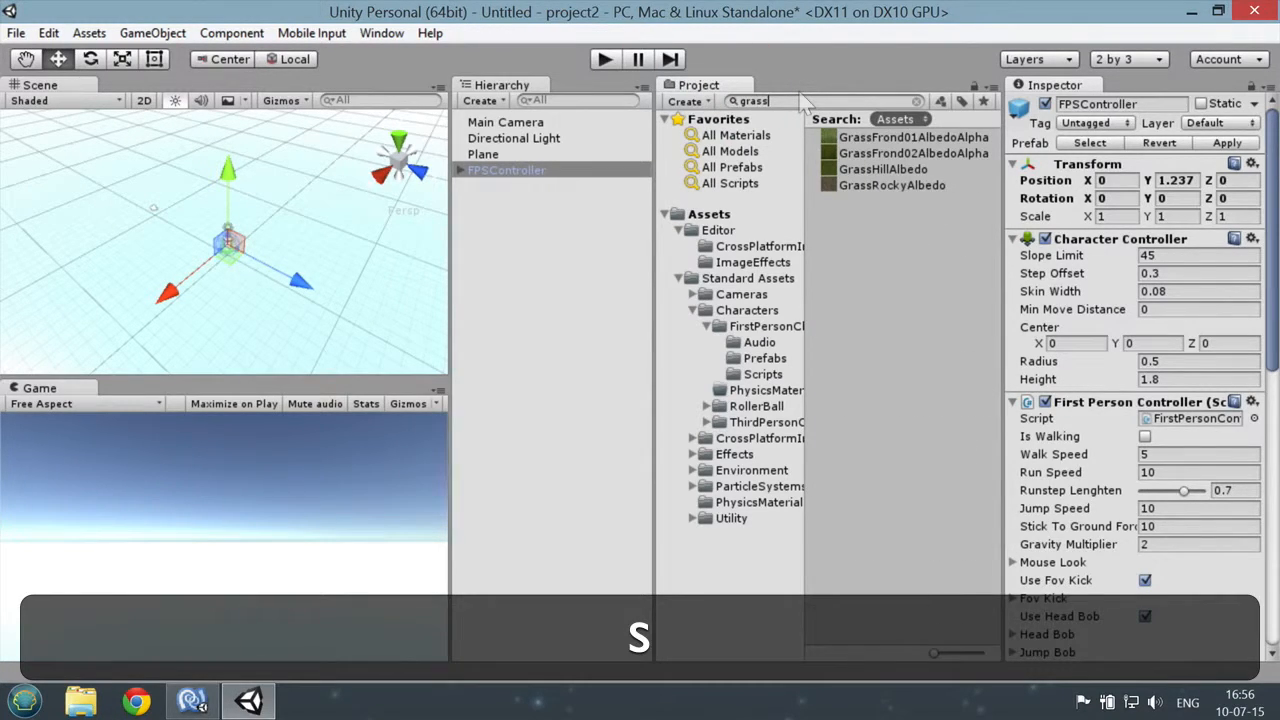
left_click(882, 170)
left_click_drag(870, 170, 104, 241)
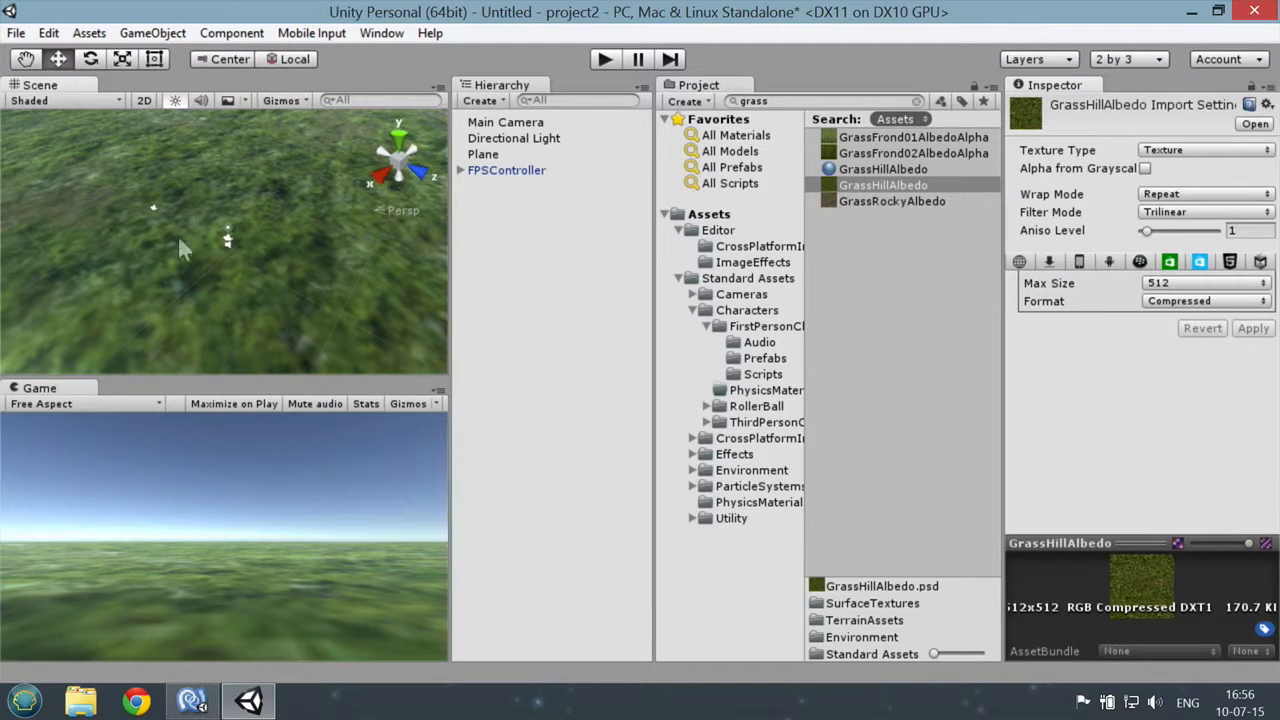
scroll(240, 279, "down", 5)
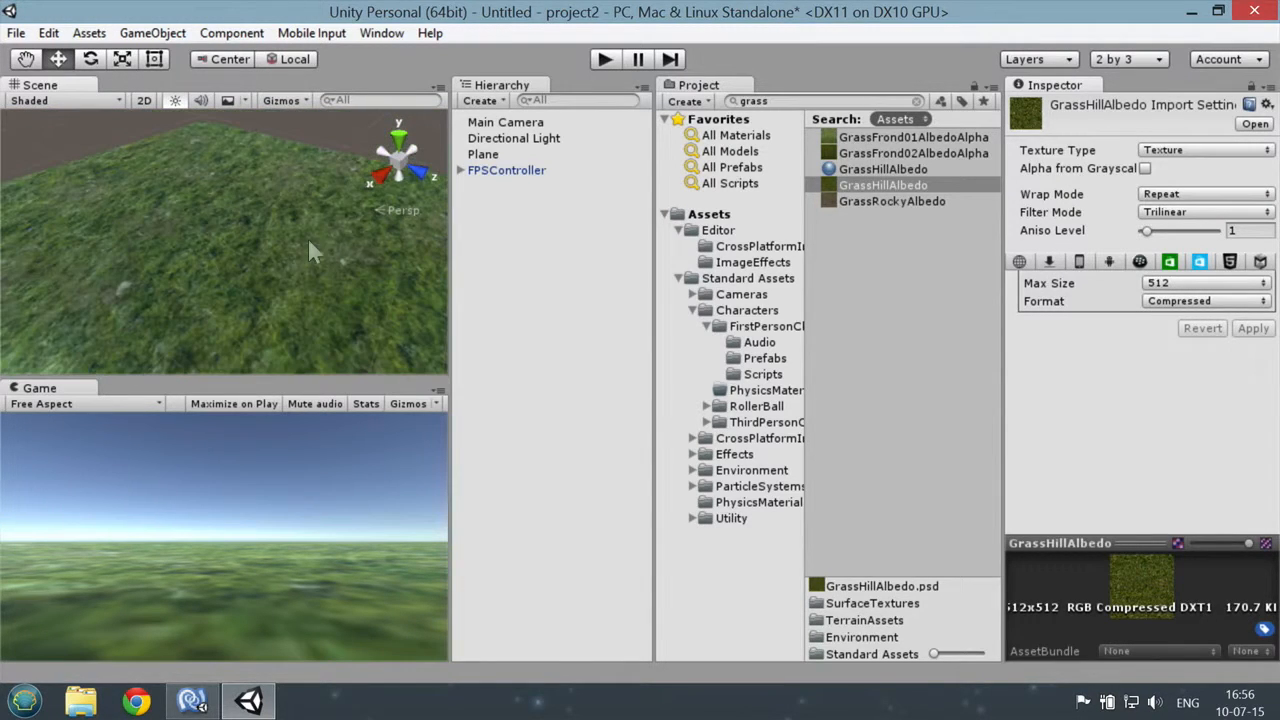
- Inspect the Main Camera, the FPSController and its child FirstPersonCharacter to compare their components and tags
left_click(540, 122)
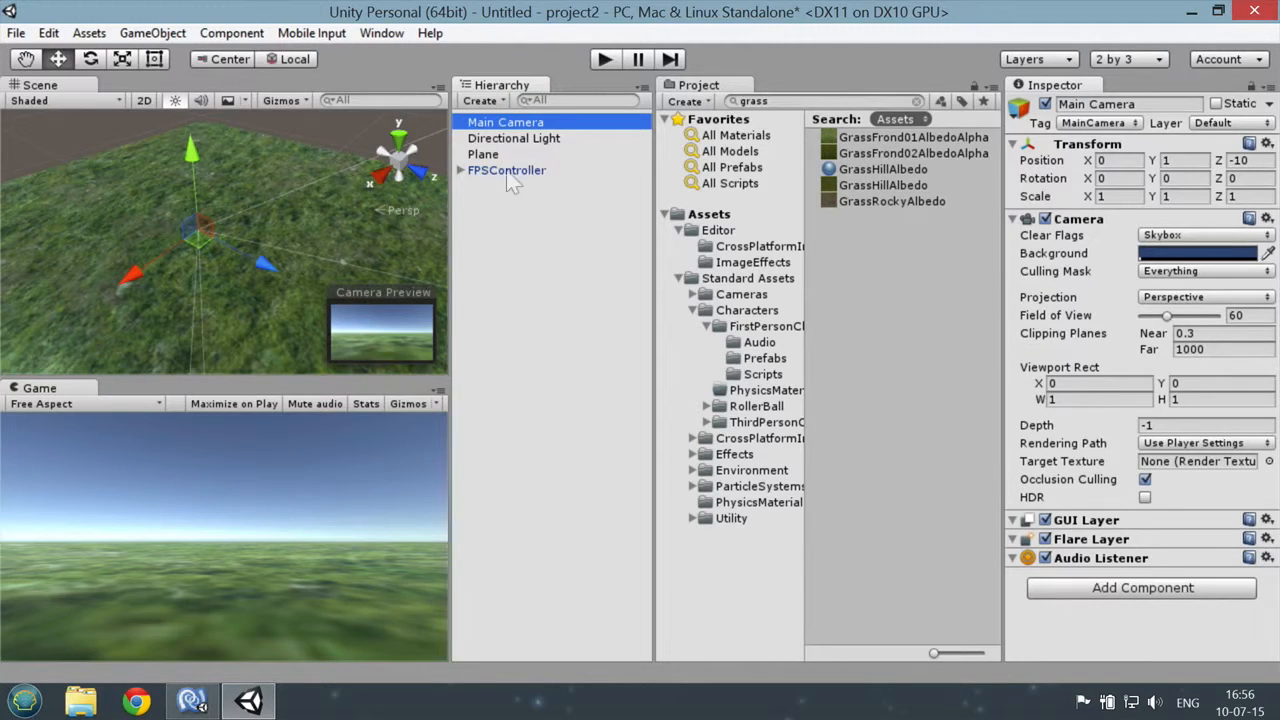
left_click(468, 173)
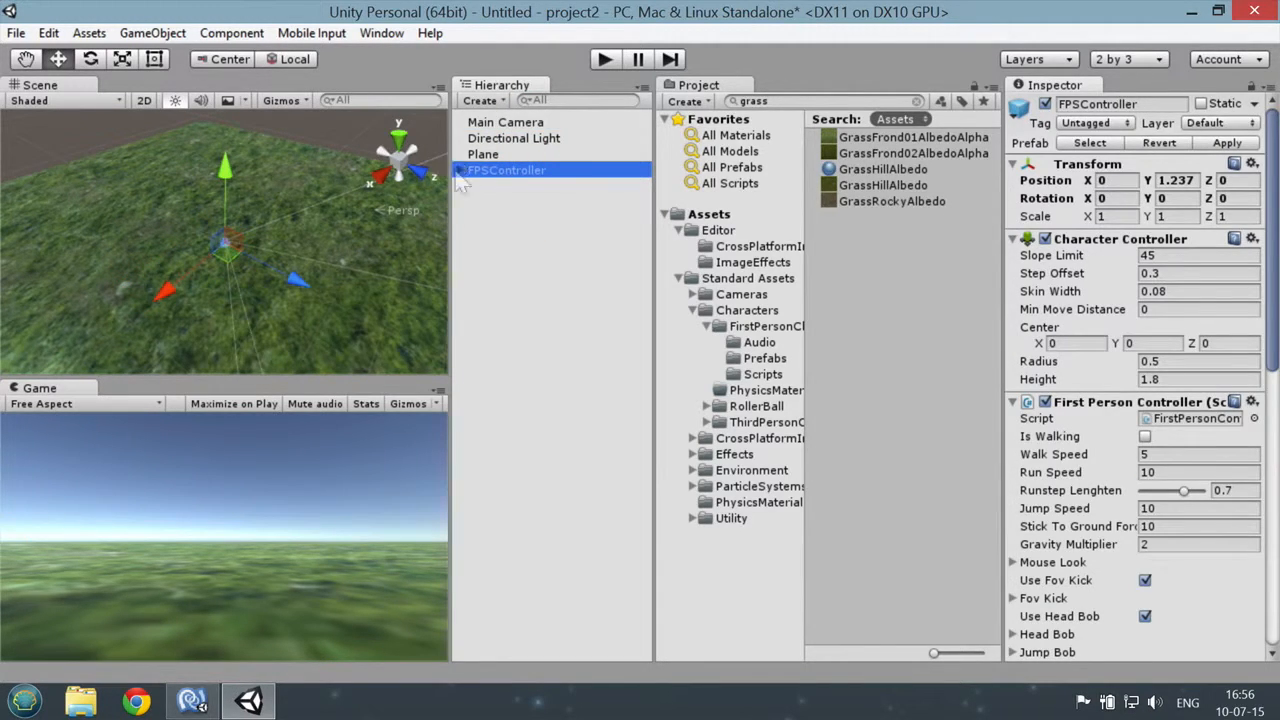
left_click(461, 171)
left_click(542, 188)
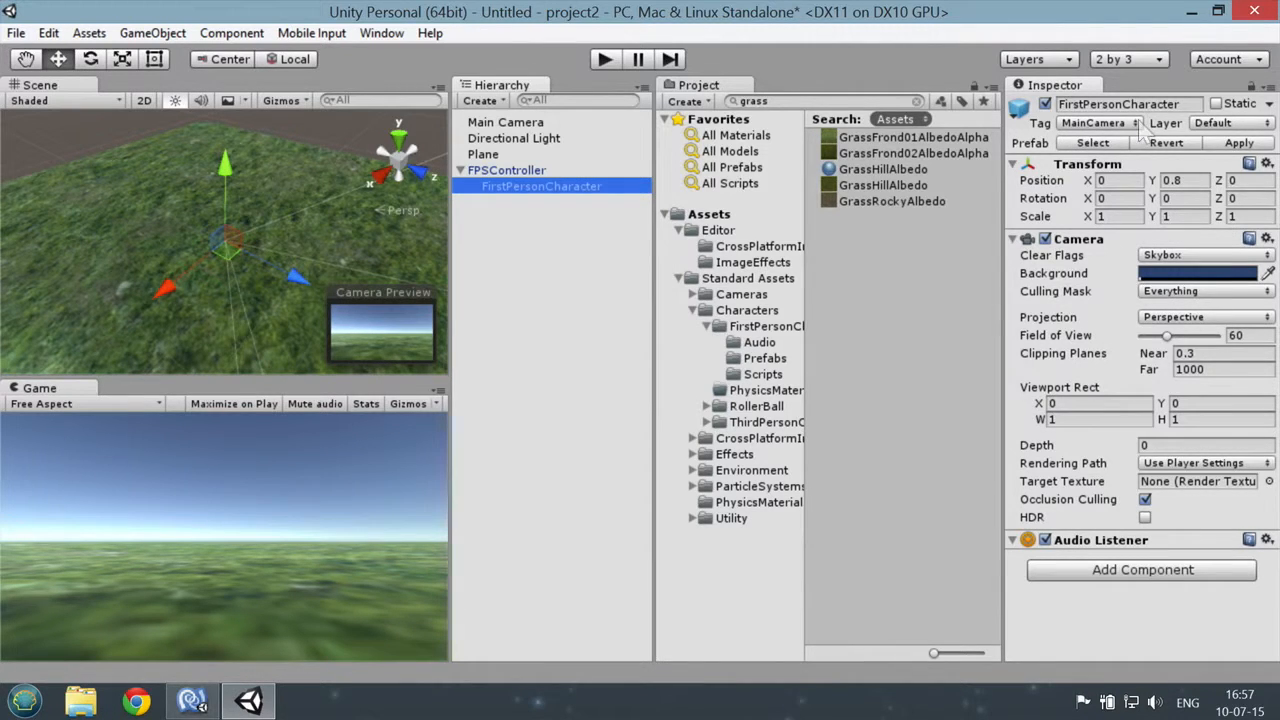
- Deactivate the Main Camera object instead of deleting it
left_click(572, 120)
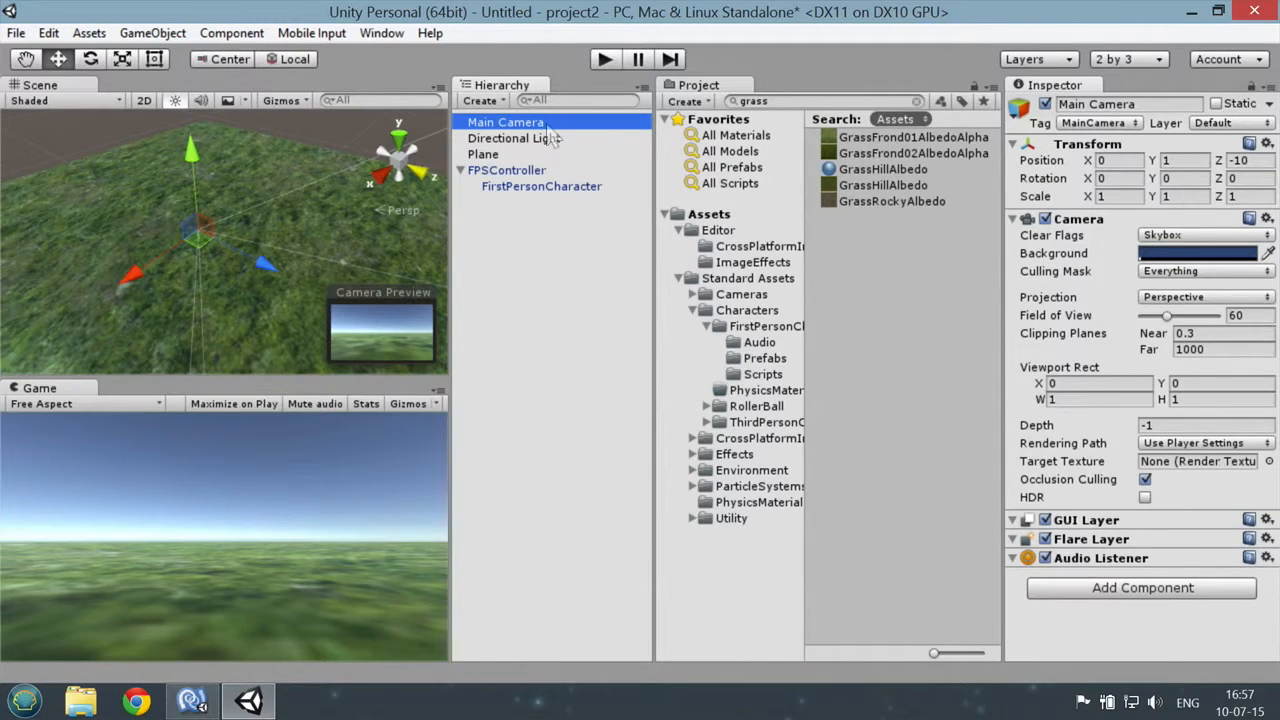
right_click(547, 124)
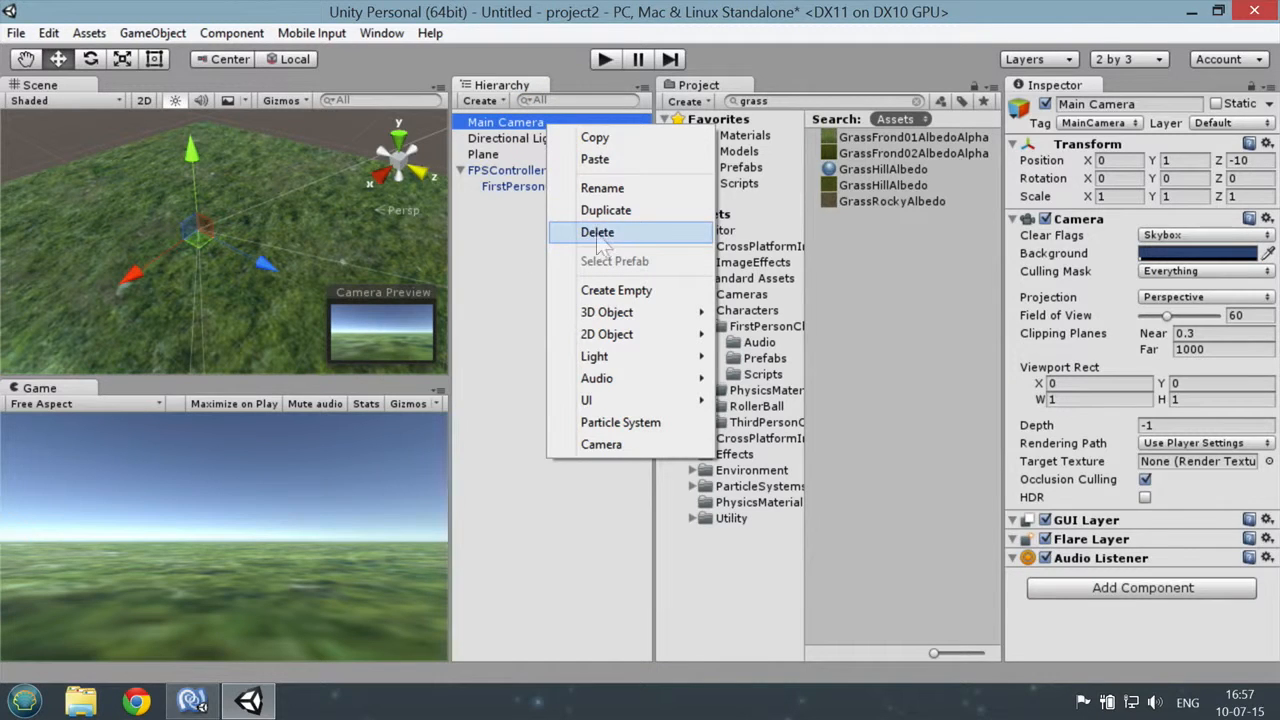
left_click(501, 251)
left_click(540, 123)
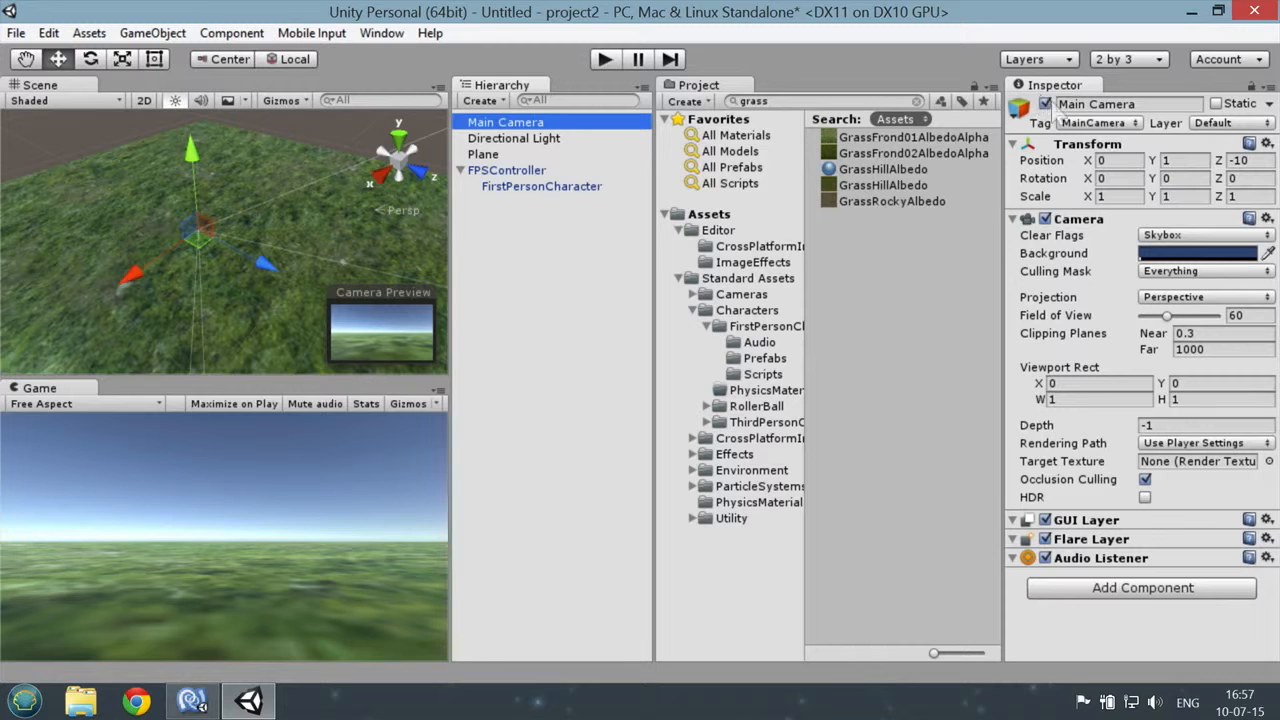
left_click(1045, 104)
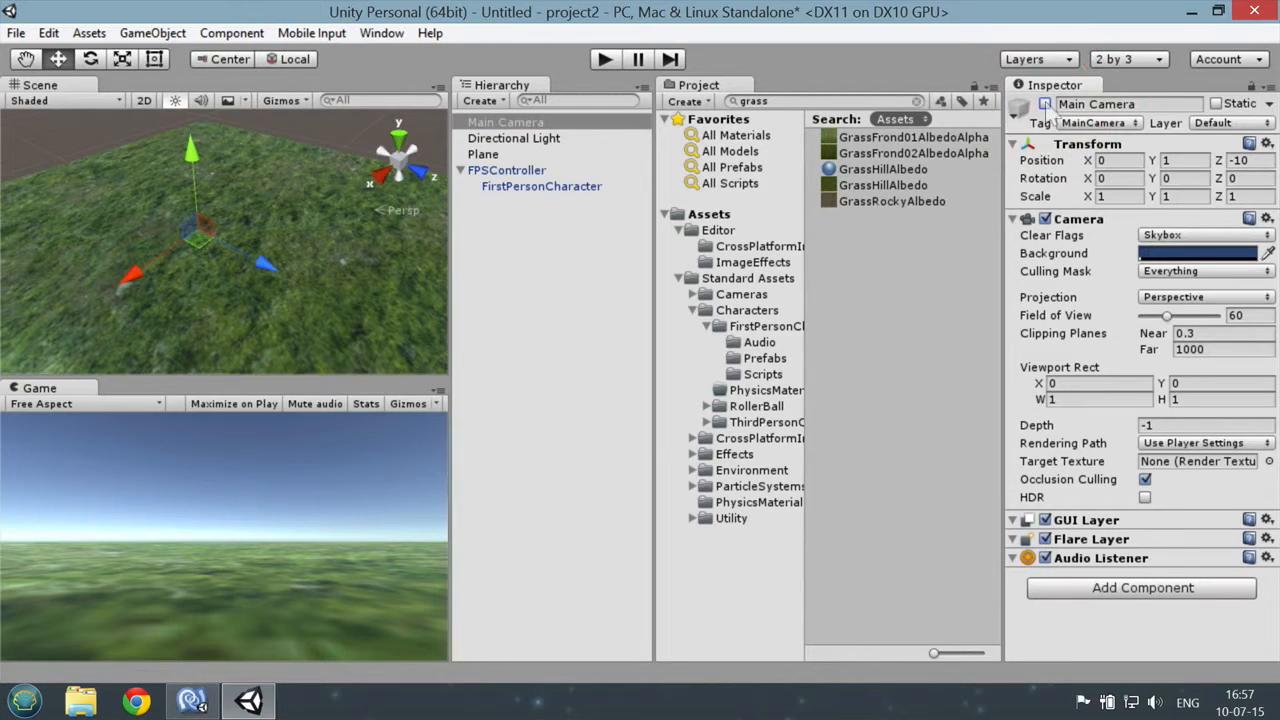
- Test the scene in Play mode by walking the first-person character in all directions and jumping, and stop the game
left_click(512, 139)
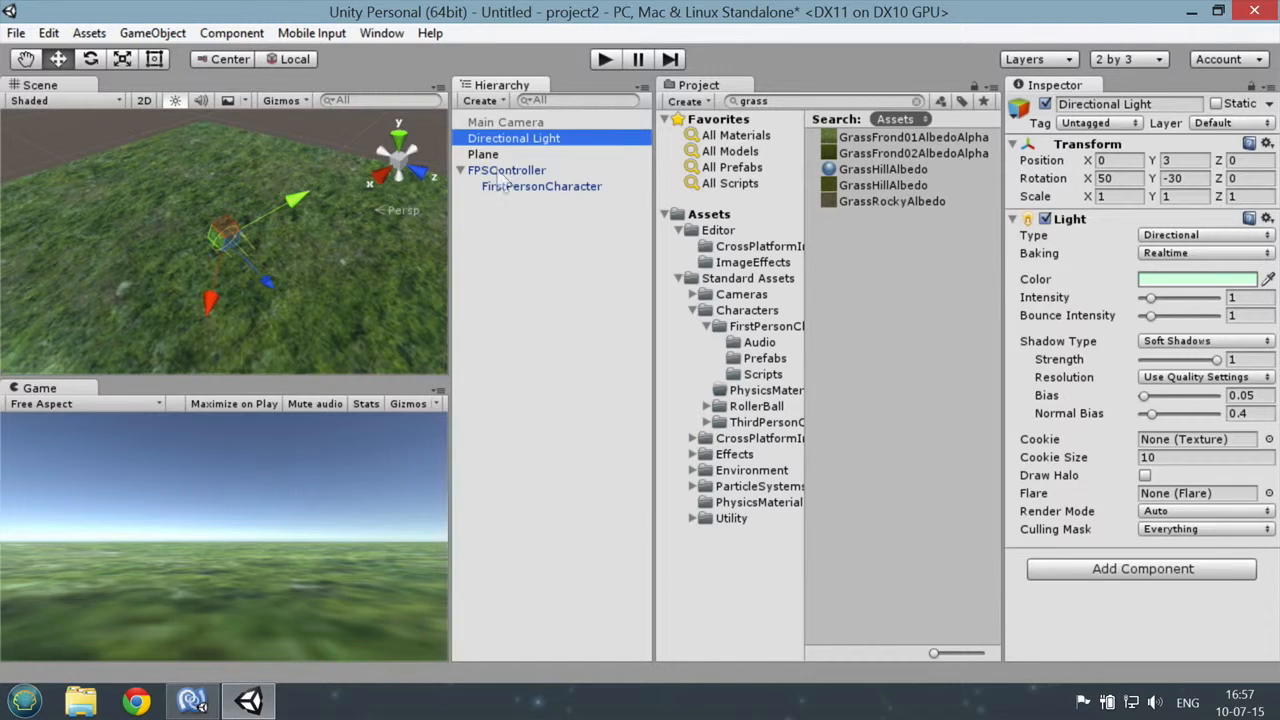
left_click(604, 60)
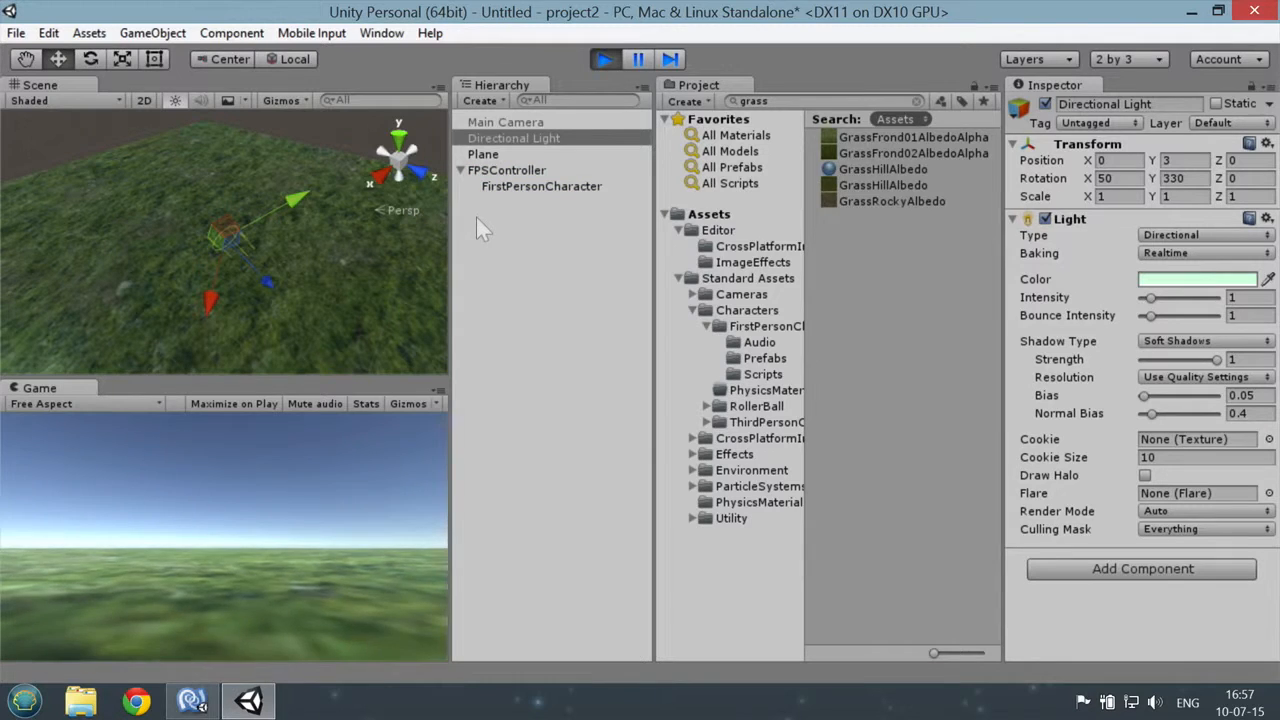
key("w")
key("d")
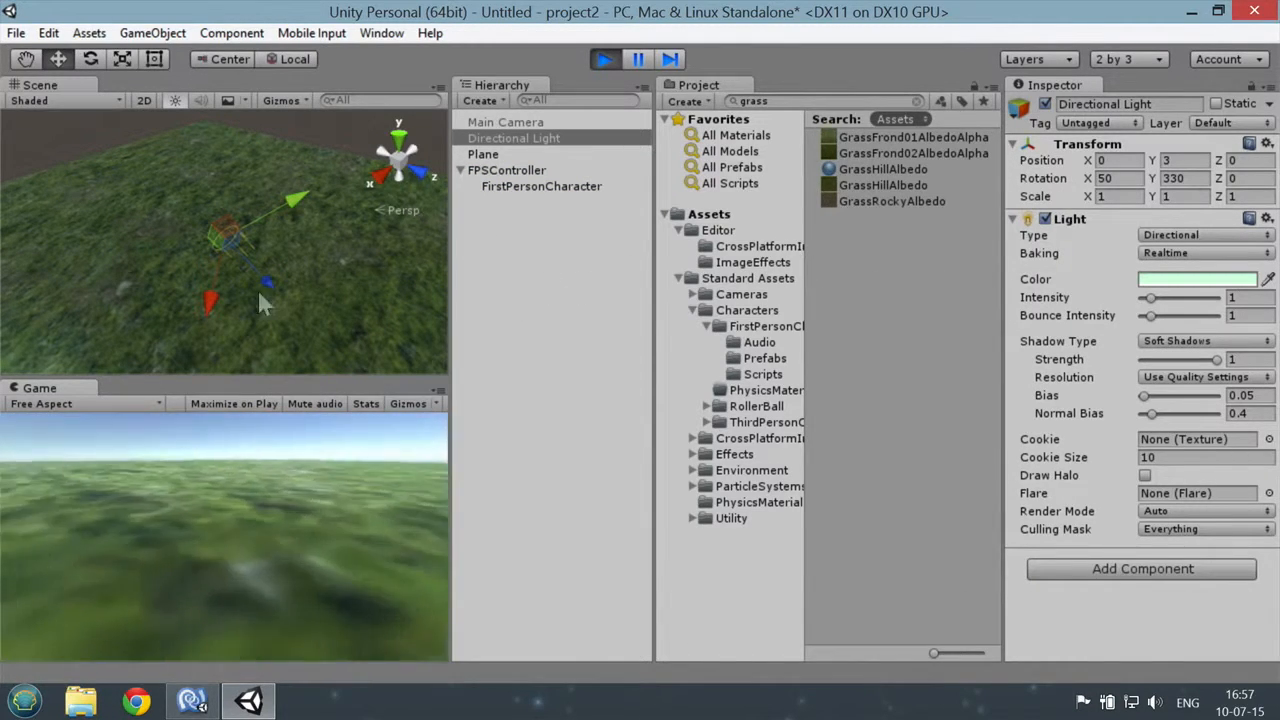
key("s")
key("w")
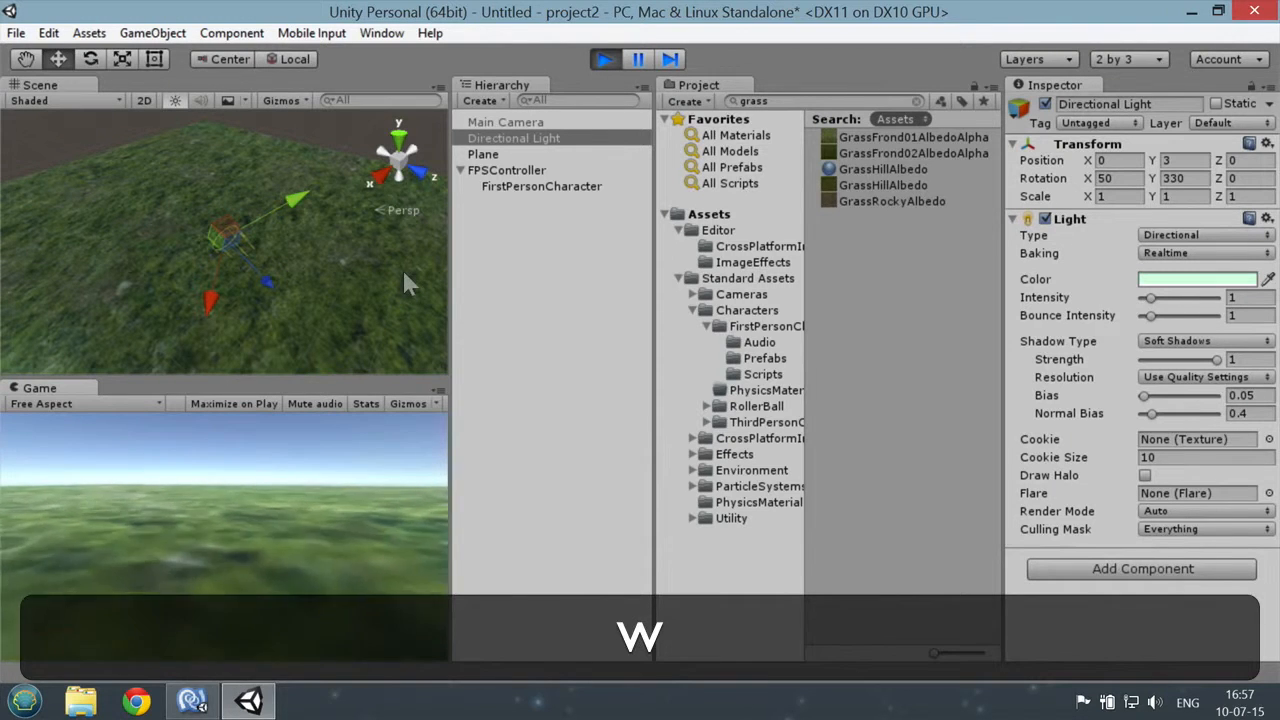
key("s")
key("a")
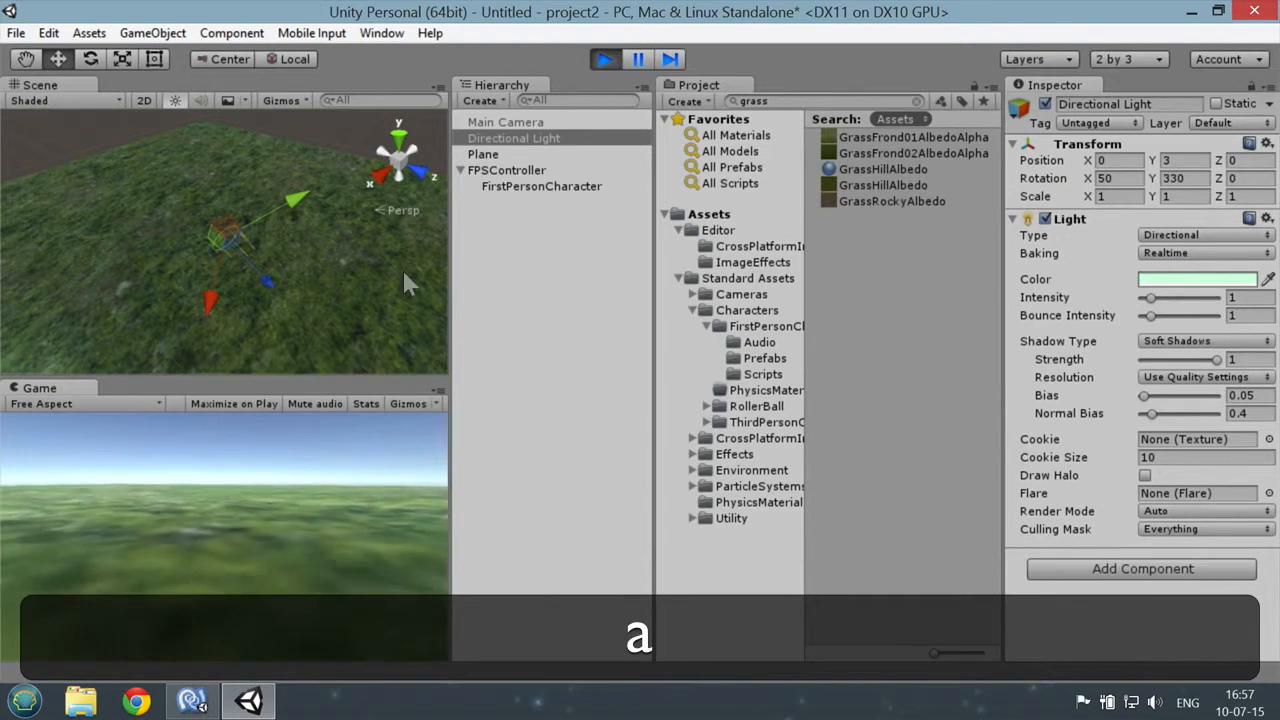
key("d")
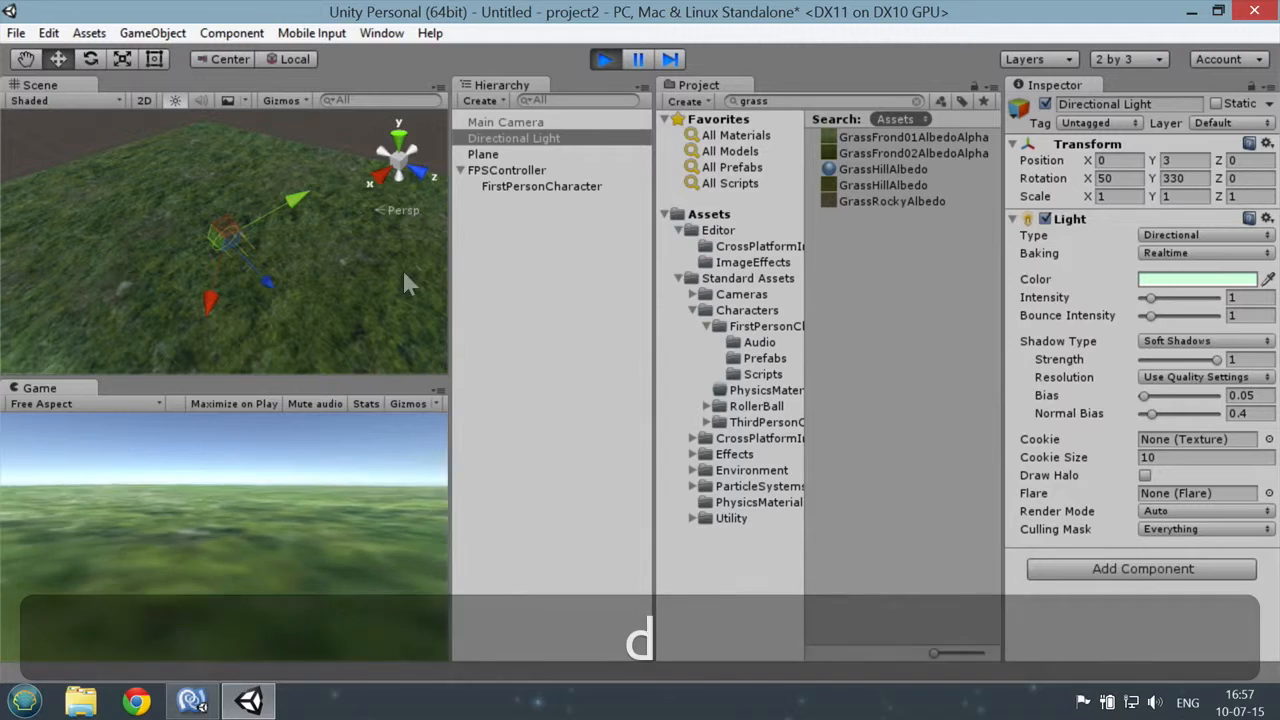
key("space")
key("space")
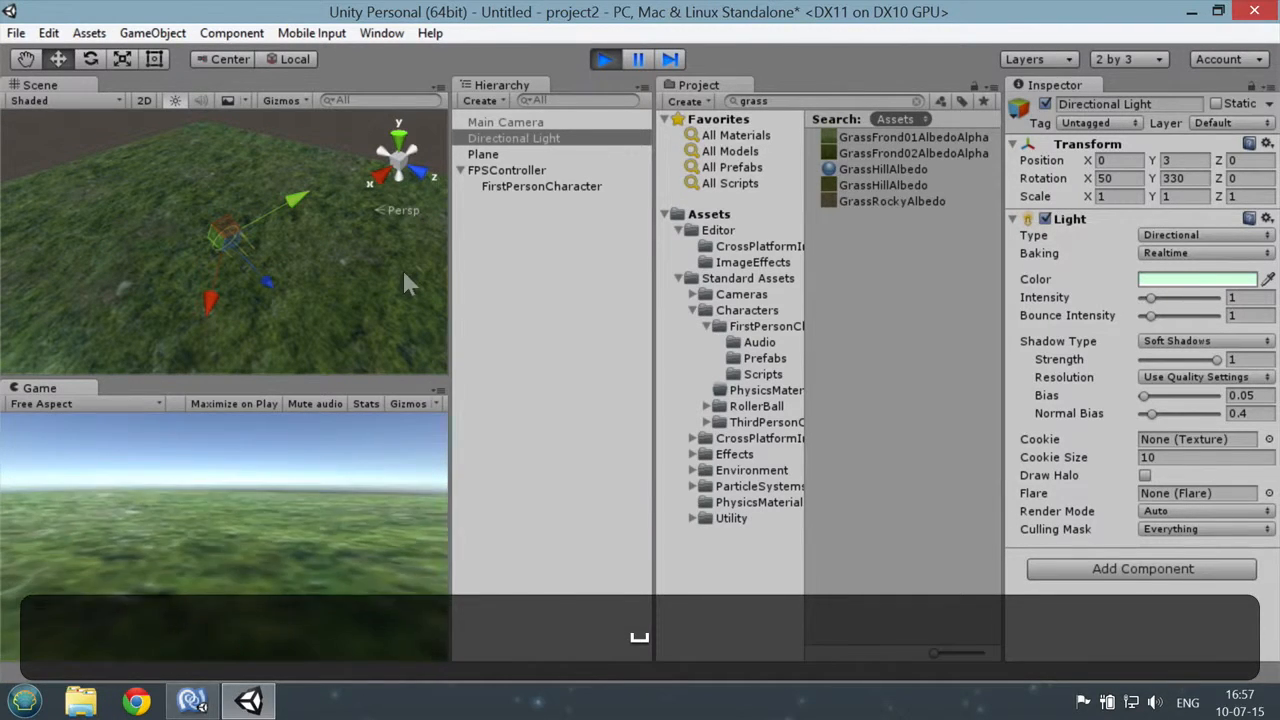
key("w")
key("d")
key("a")
key("w")
key("d")
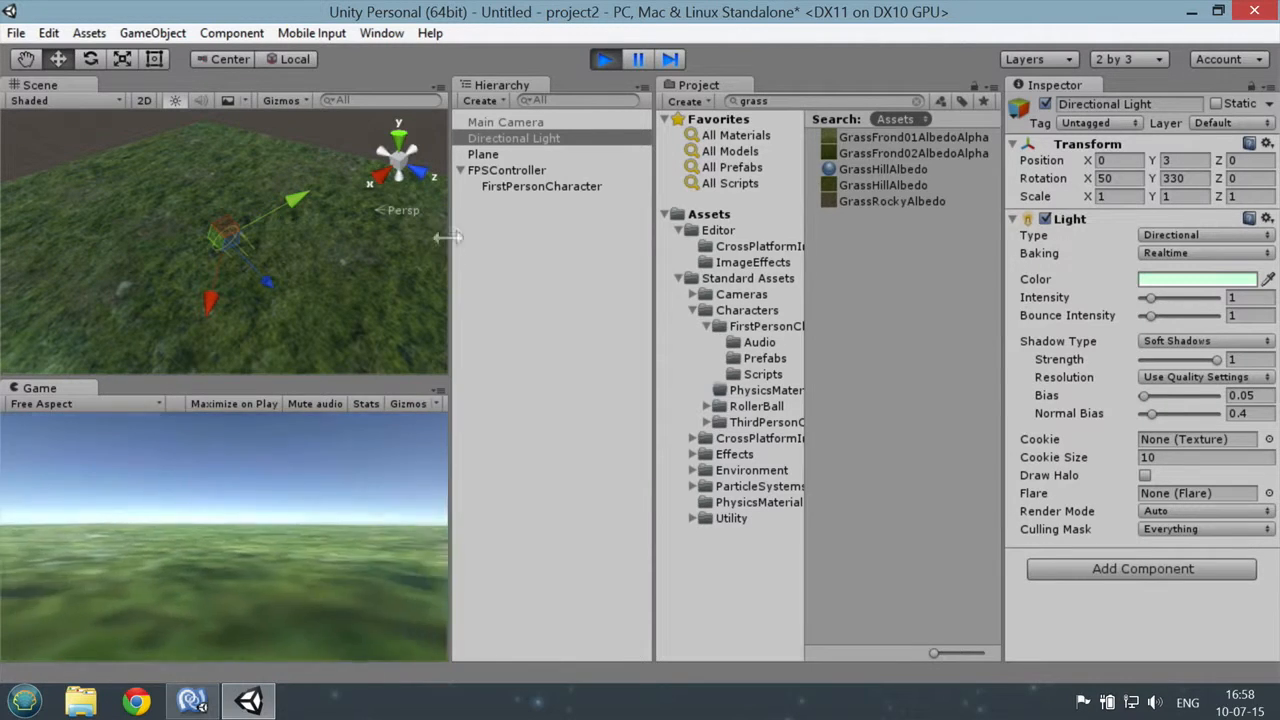
left_click(606, 60)
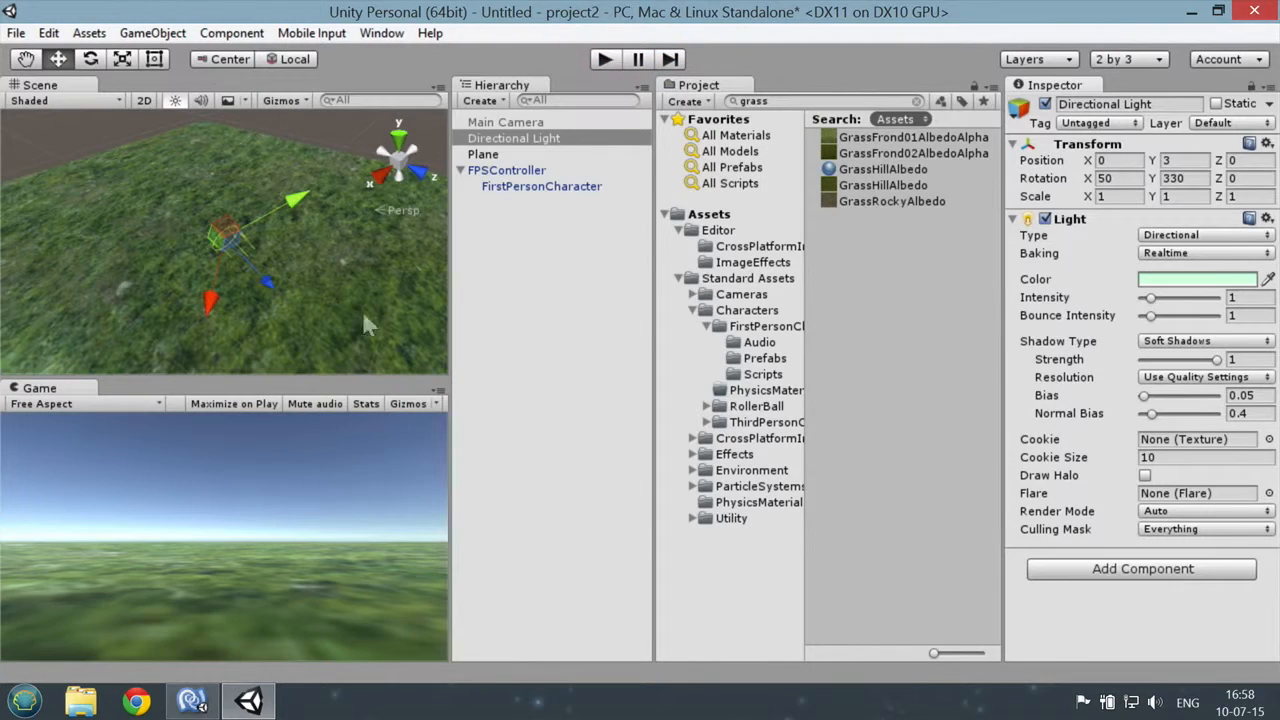
- Add a 3D Cube object to the scene
scroll(354, 282, "down", 3)
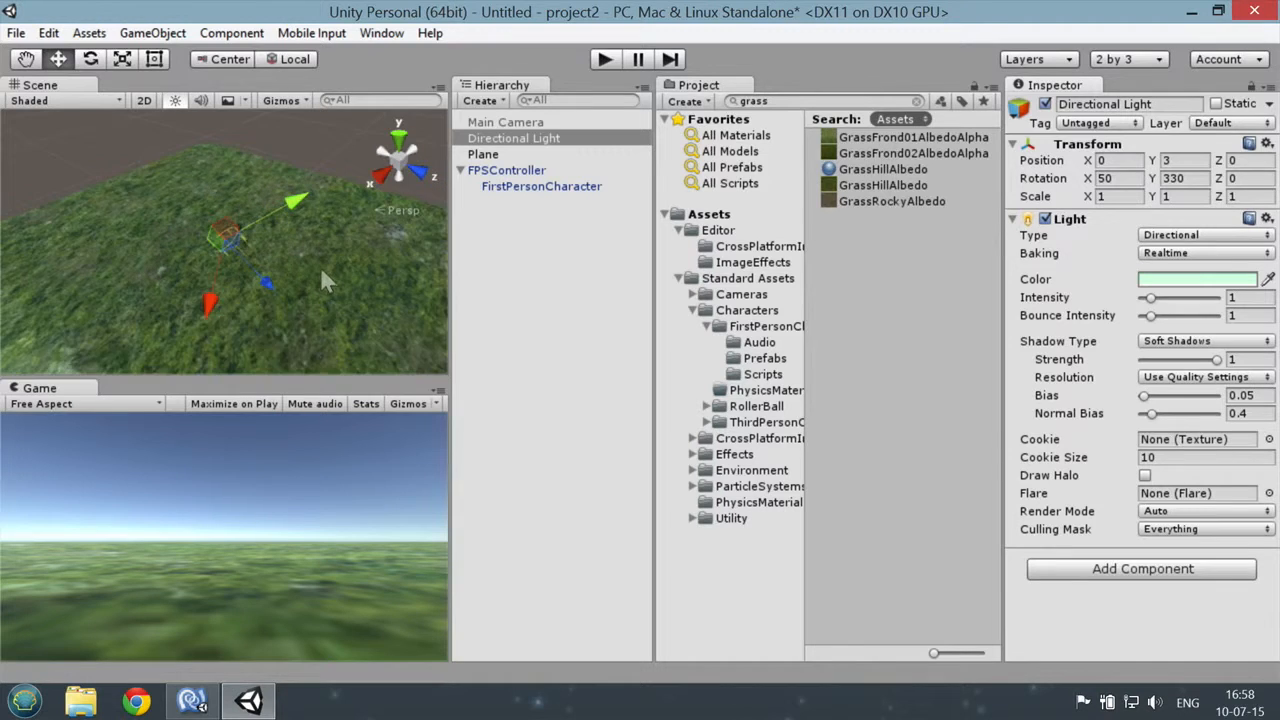
scroll(295, 284, "up", 3)
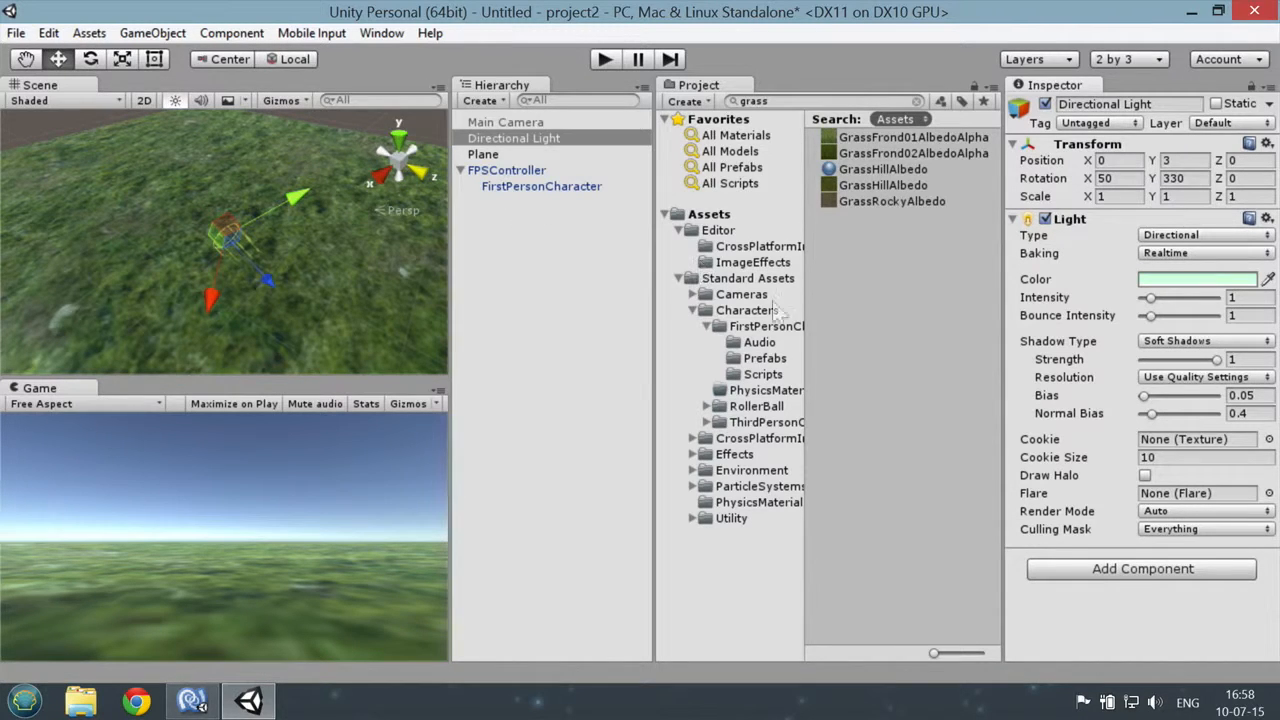
left_click(152, 33)
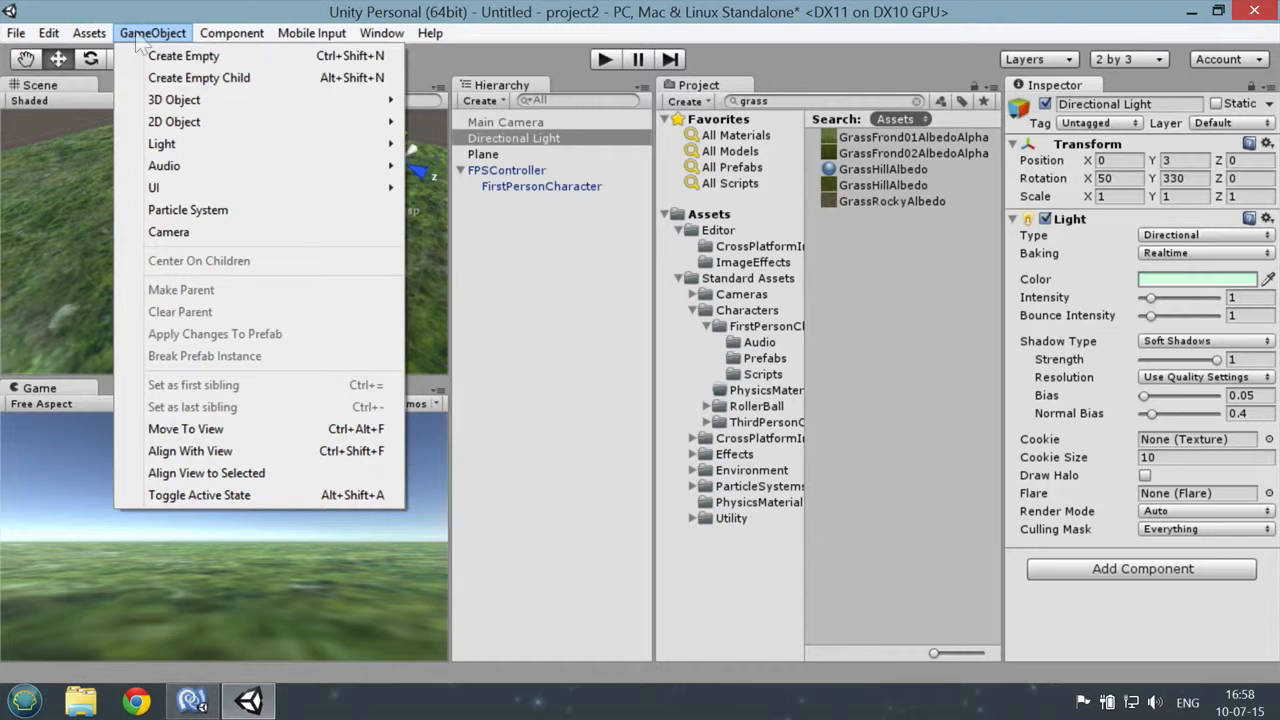
mouse_move(225, 106)
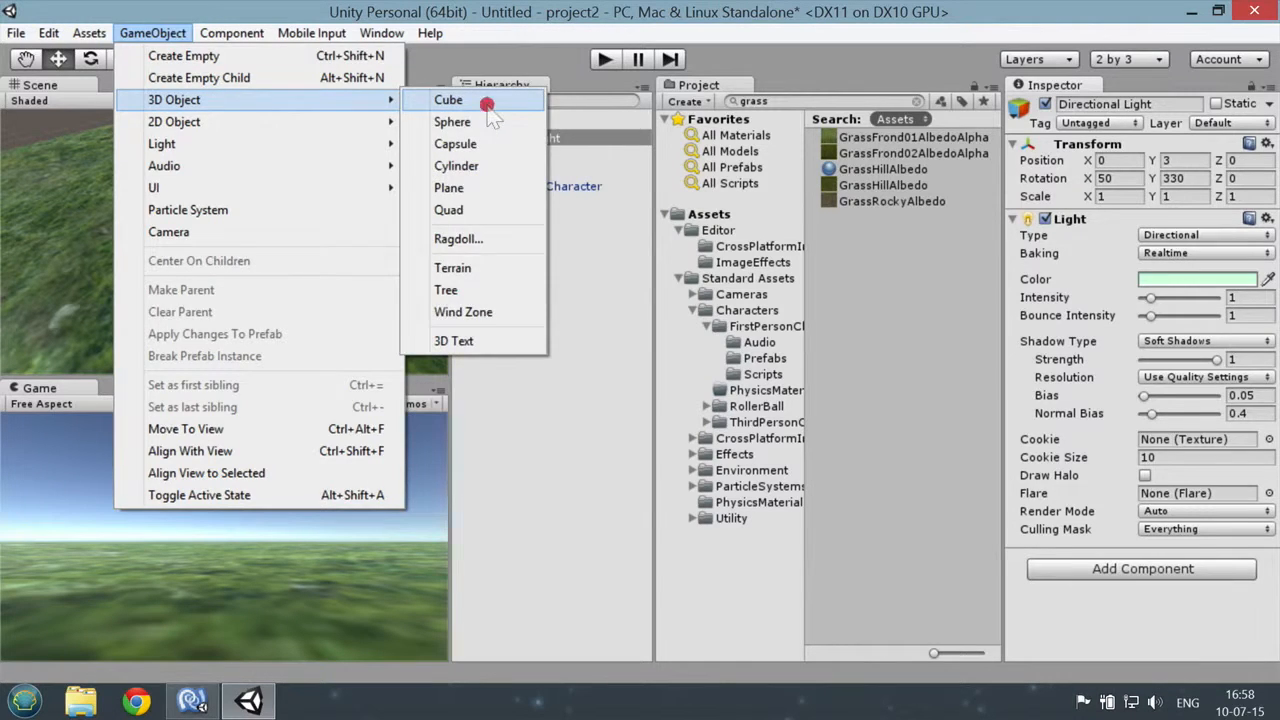
left_click(487, 104)
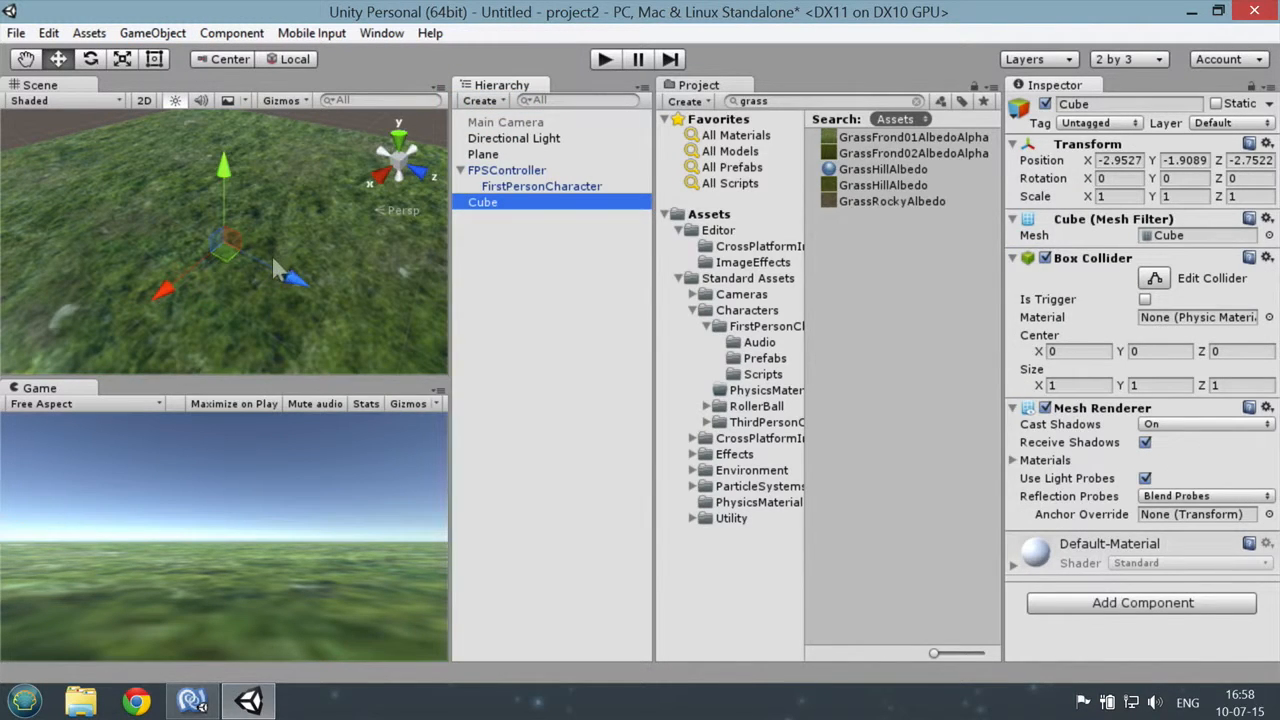
- Raise the cube above the ground to about Y 3.36 and move it along the Z axis to about 7.78
double_click(484, 203)
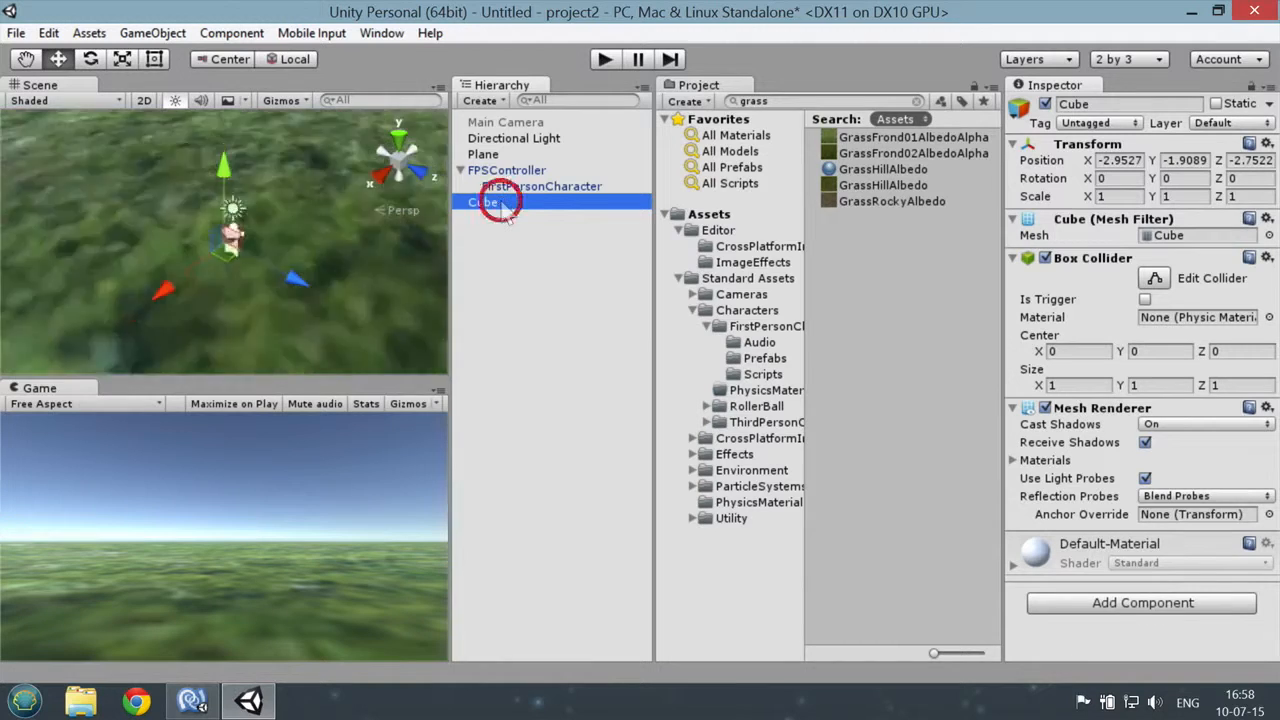
scroll(287, 280, "down", 6)
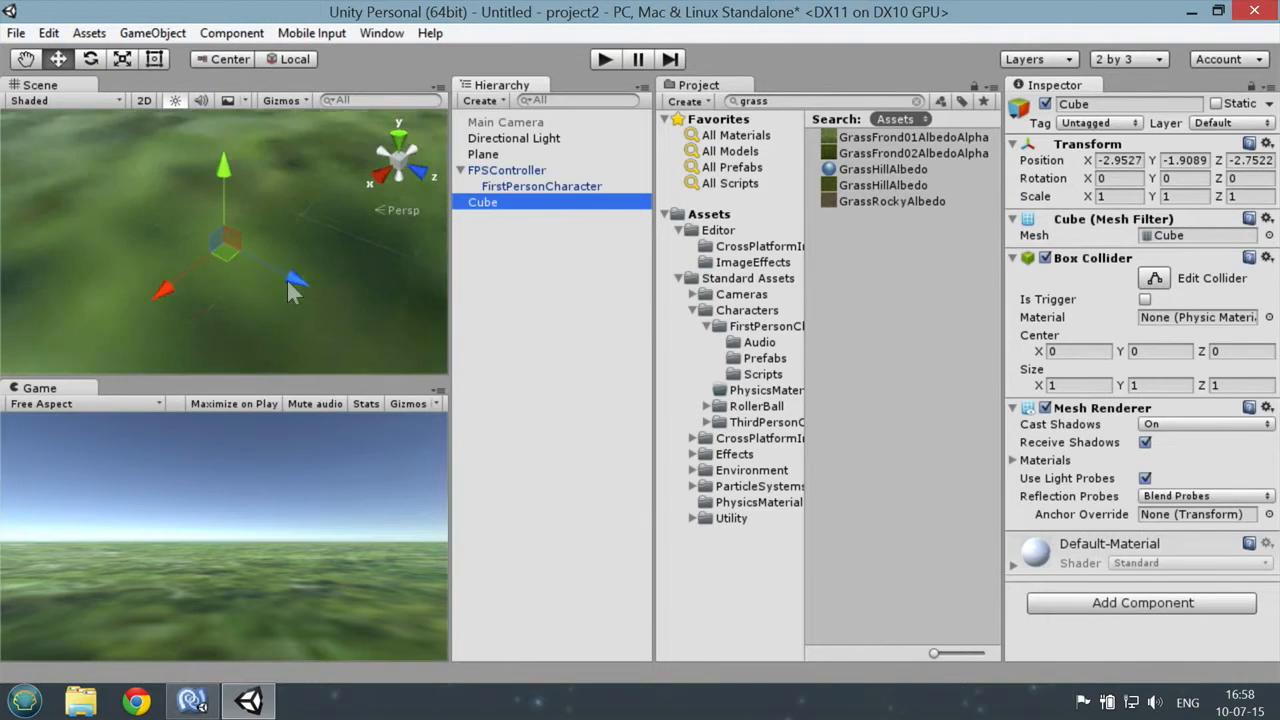
left_click_drag(220, 193, 213, 92)
scroll(277, 230, "down", 5)
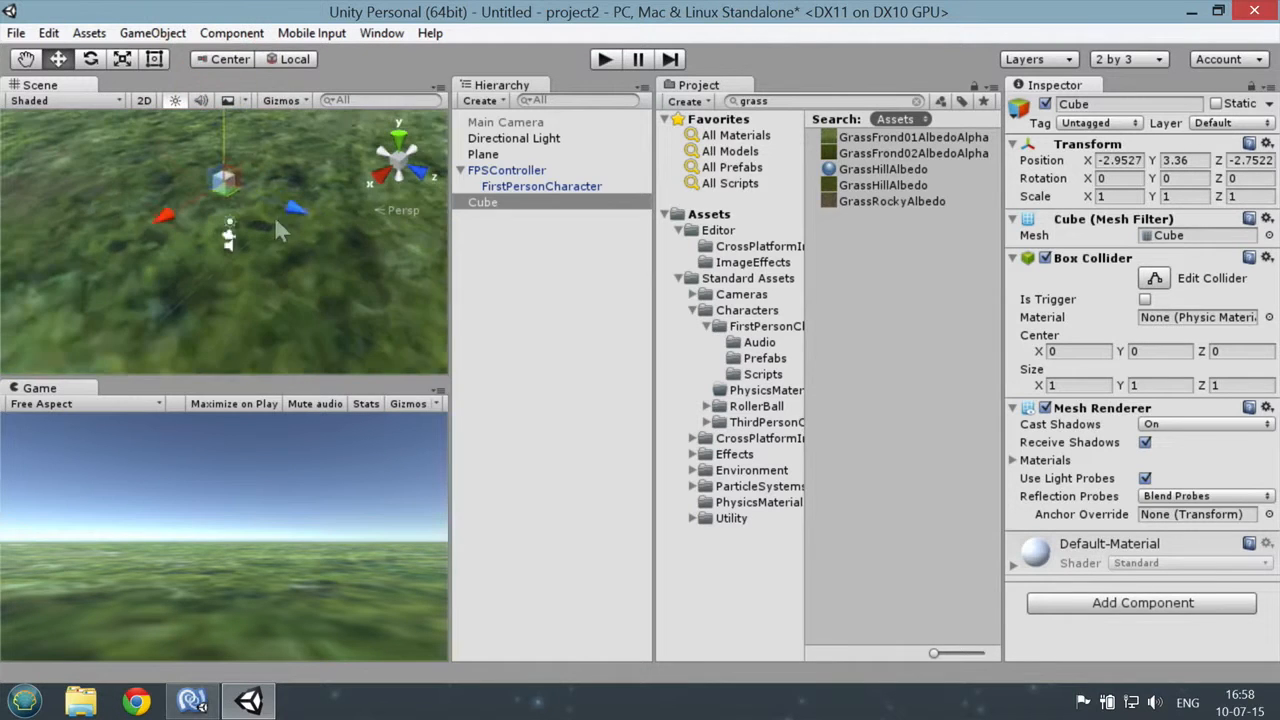
left_click_drag(290, 233, 473, 220)
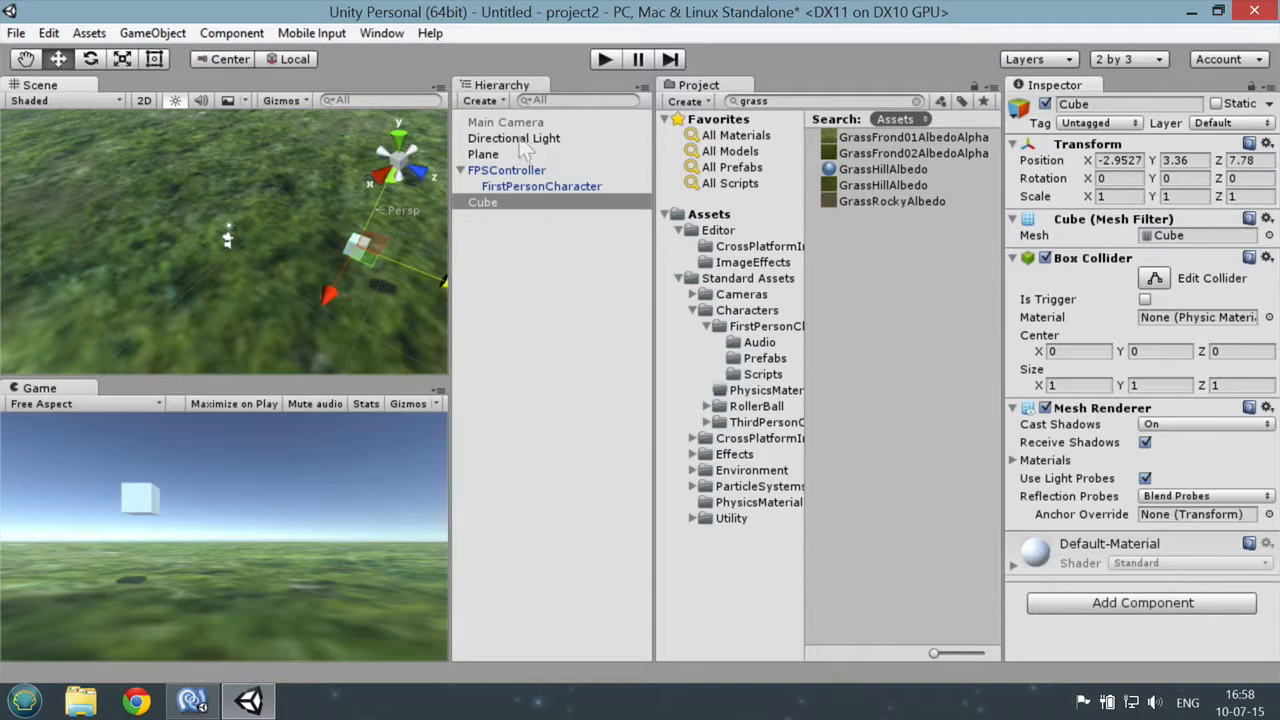
- Shift the cube along the X axis to about -1.97, closer in line with the first-person character
left_click(560, 186)
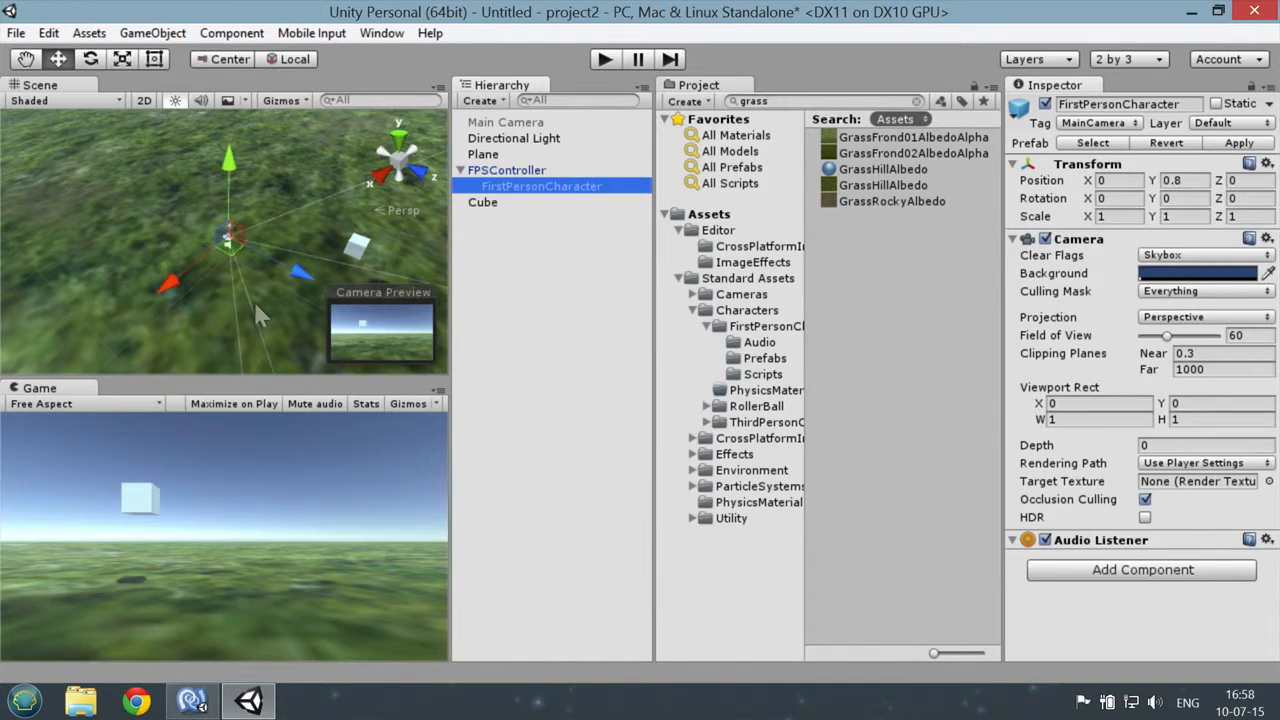
key("f")
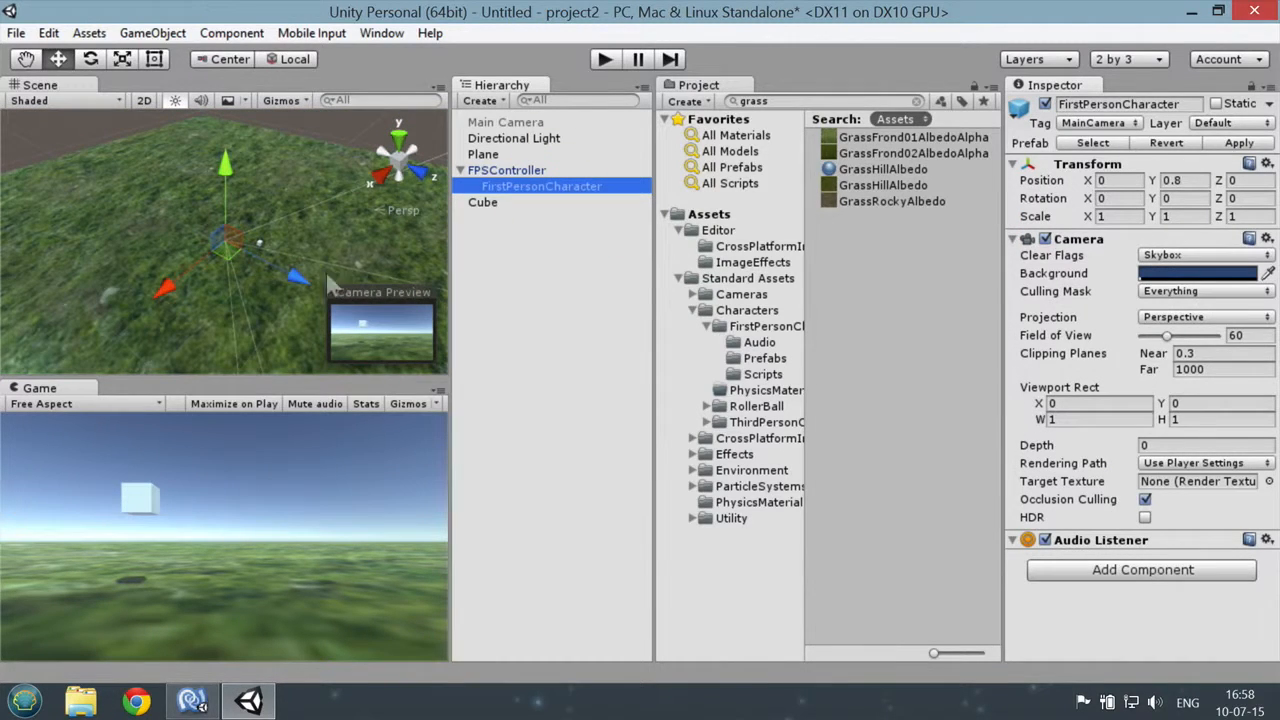
scroll(400, 257, "up", 2)
right_click_drag(215, 242, 971, 106)
key("w")
key("a")
key("s")
key("w")
key("d")
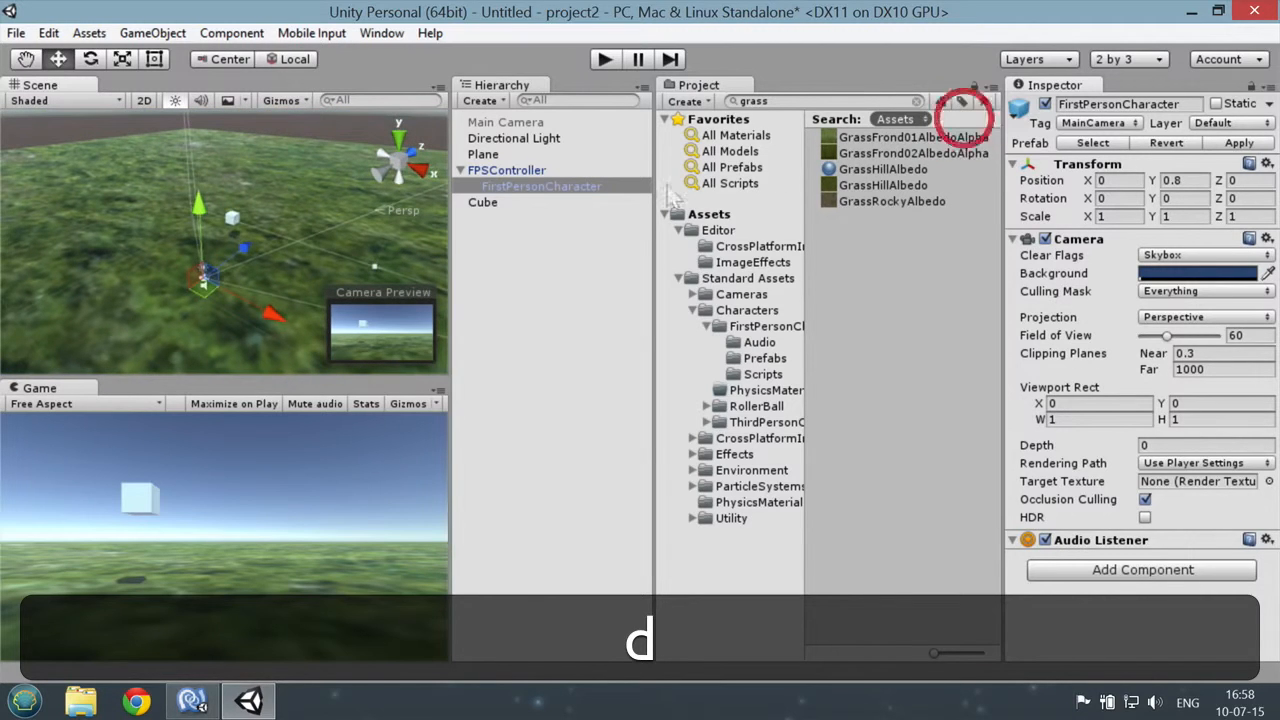
left_click(237, 217)
mouse_move(319, 238)
left_mouse_down()
mouse_move(364, 243)
mouse_move(323, 236)
left_mouse_up()
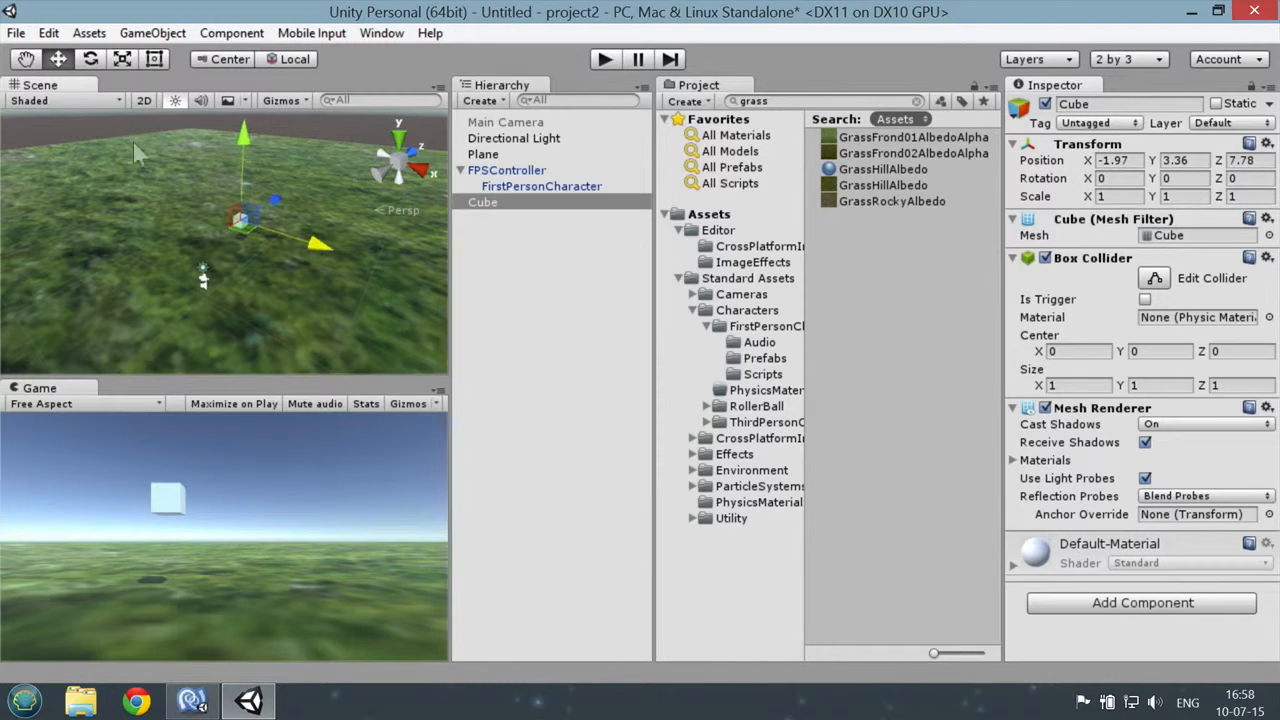
- Search the project assets for "metal" and for "texture"
left_click(748, 101)
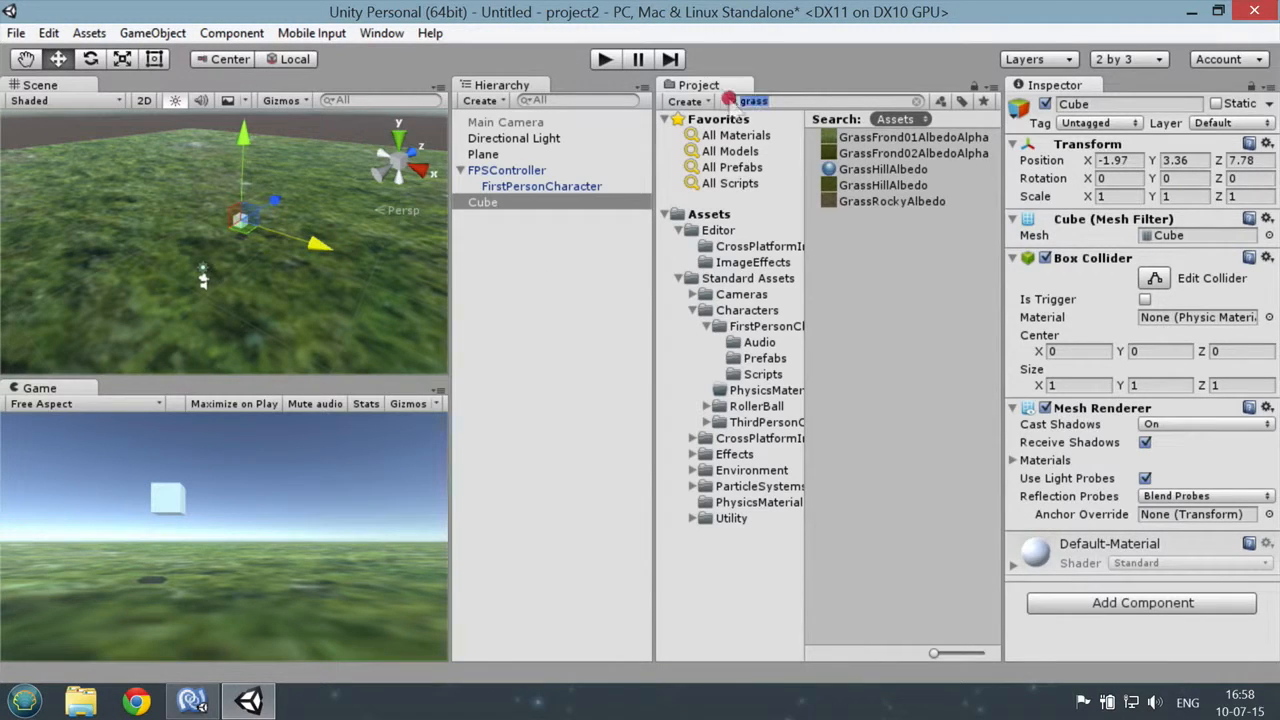
type("metal")
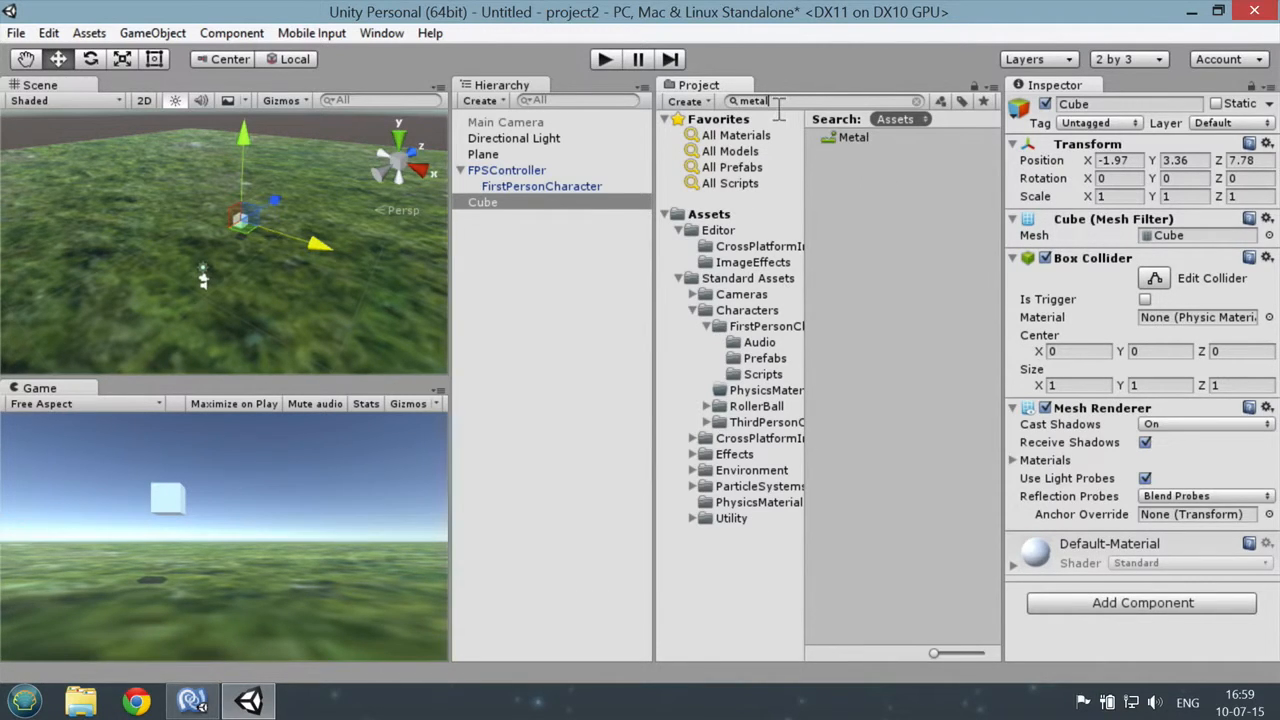
left_click(728, 100)
type("texture")
- Check where several of the found Textures folders are located in the project
left_click(895, 170)
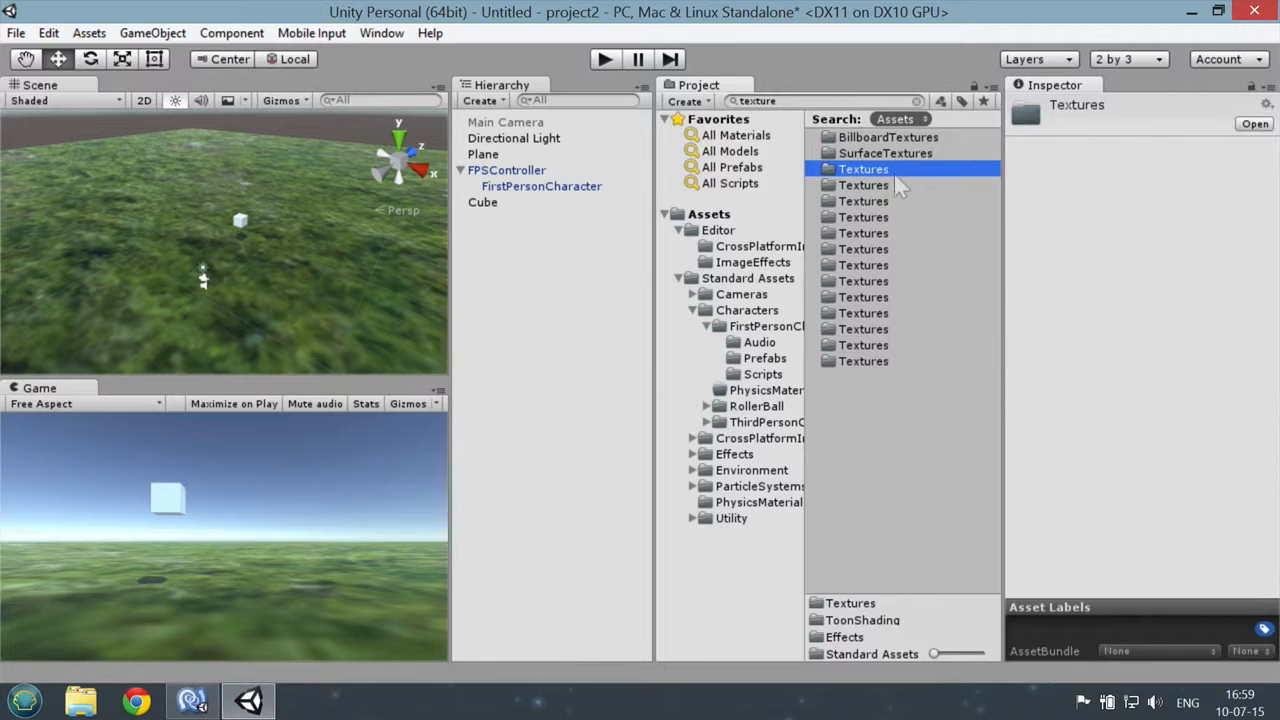
left_click(895, 185)
left_click(902, 219)
left_click(905, 234)
left_click(903, 264)
left_click(900, 281)
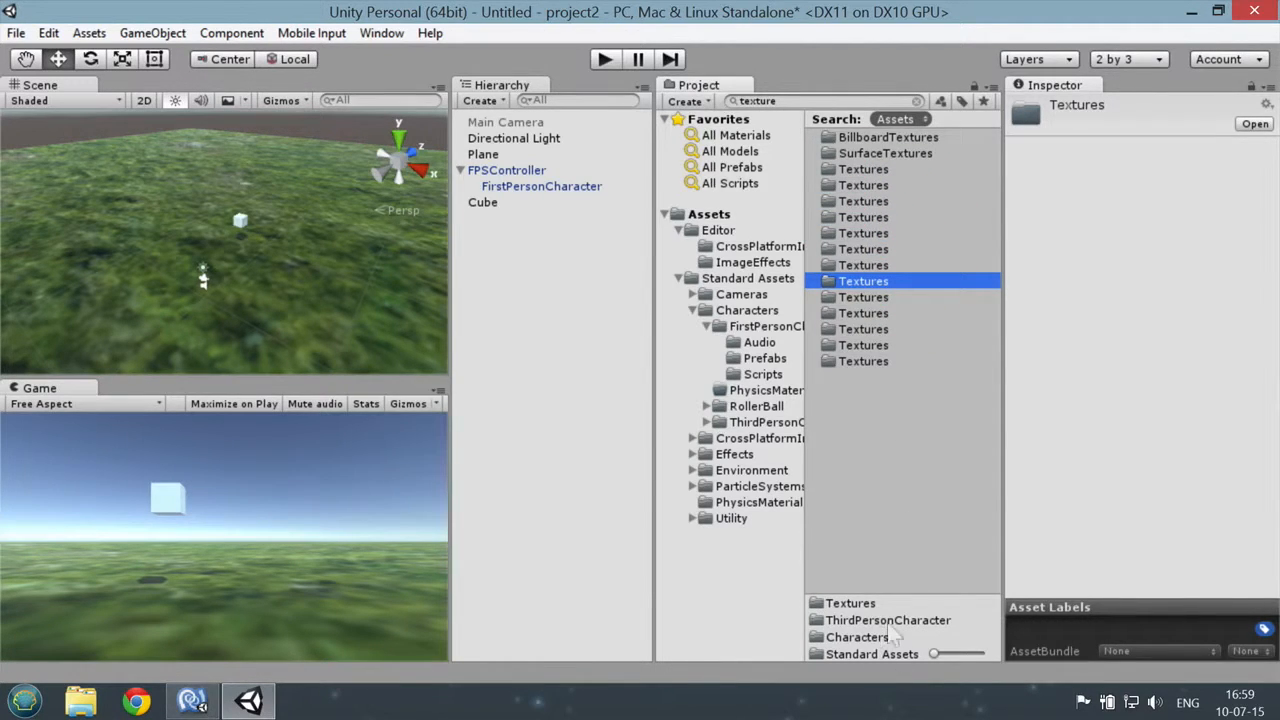
- Apply the SandAlbedo texture from the Environment terrain assets' SurfaceTextures folder to the Cube
left_click(745, 470)
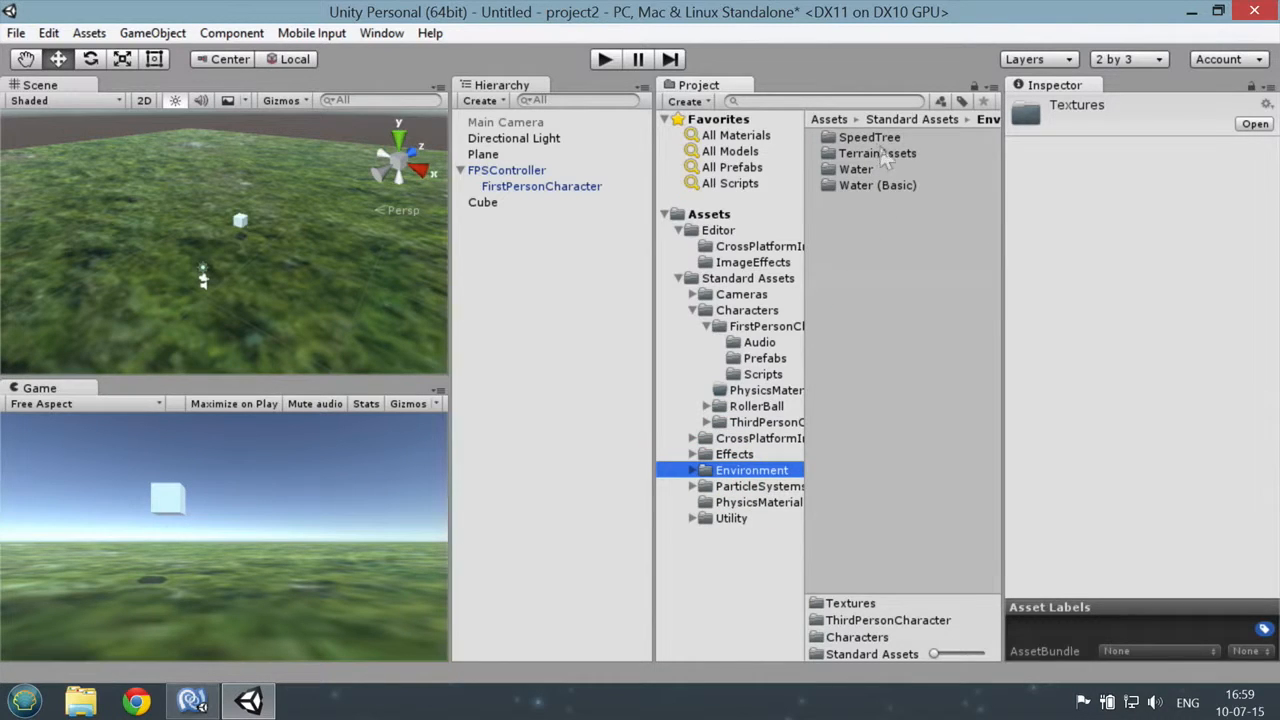
double_click(878, 153)
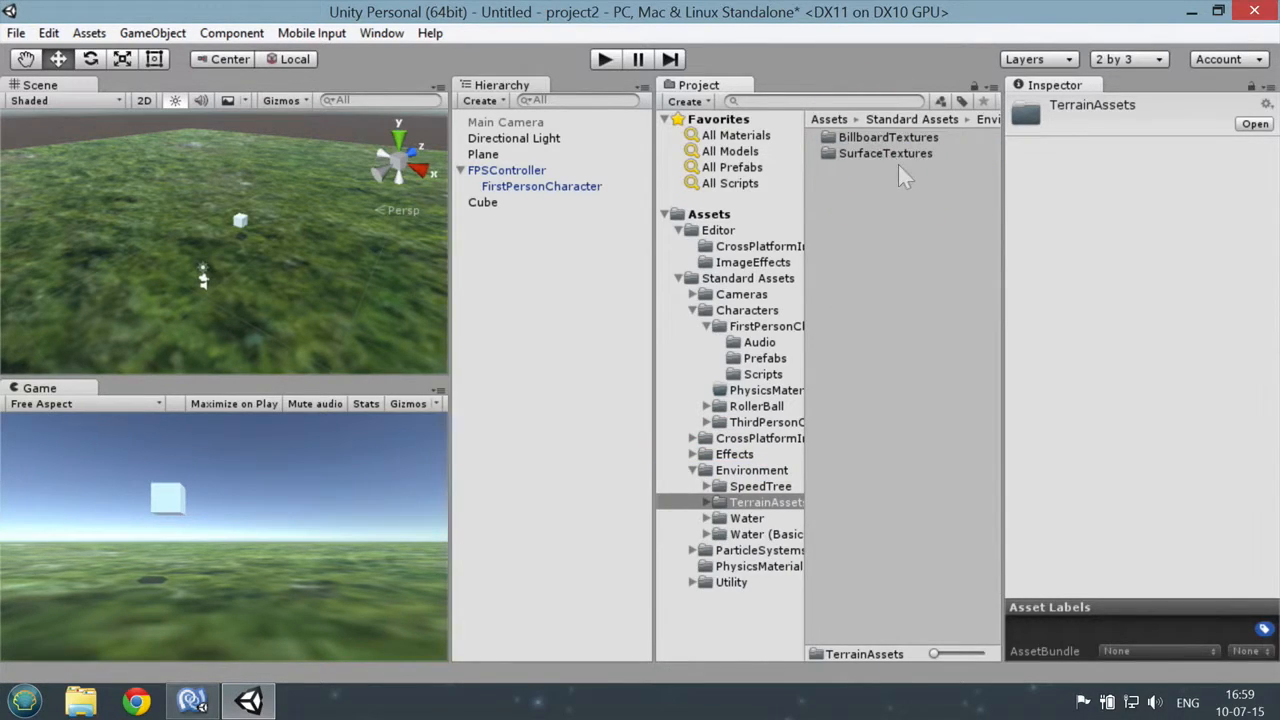
double_click(897, 155)
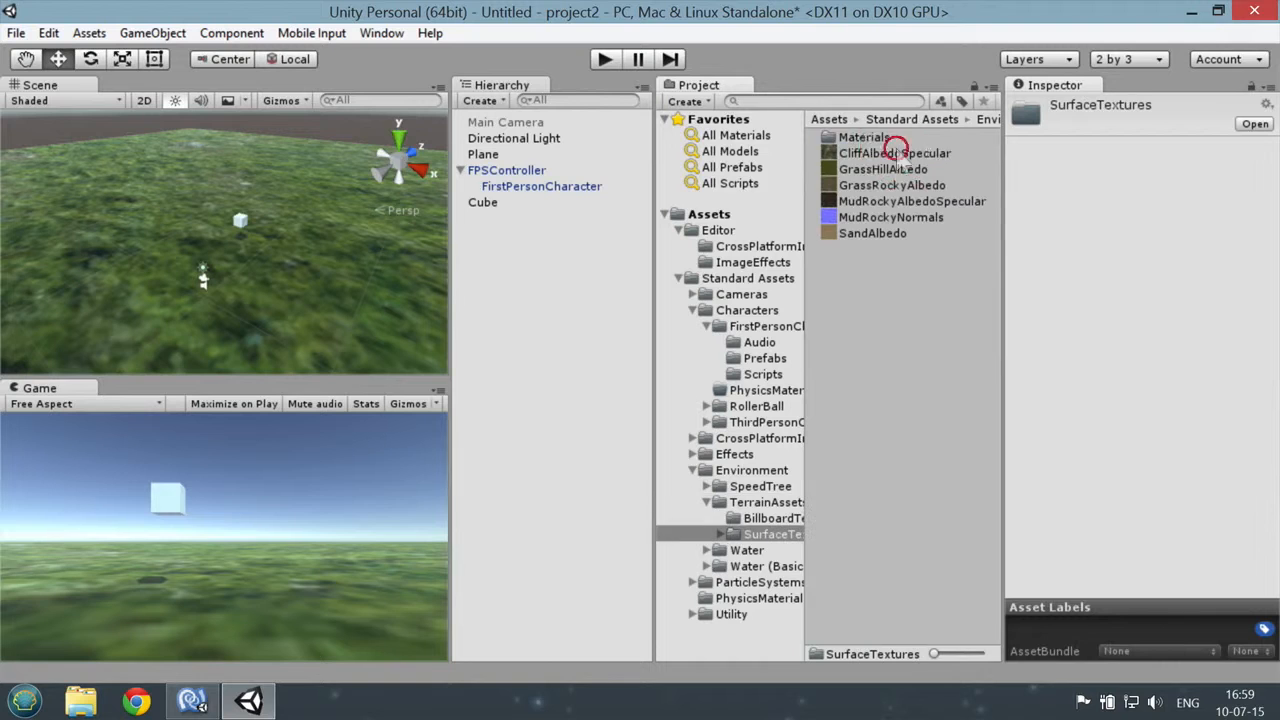
left_click(857, 233)
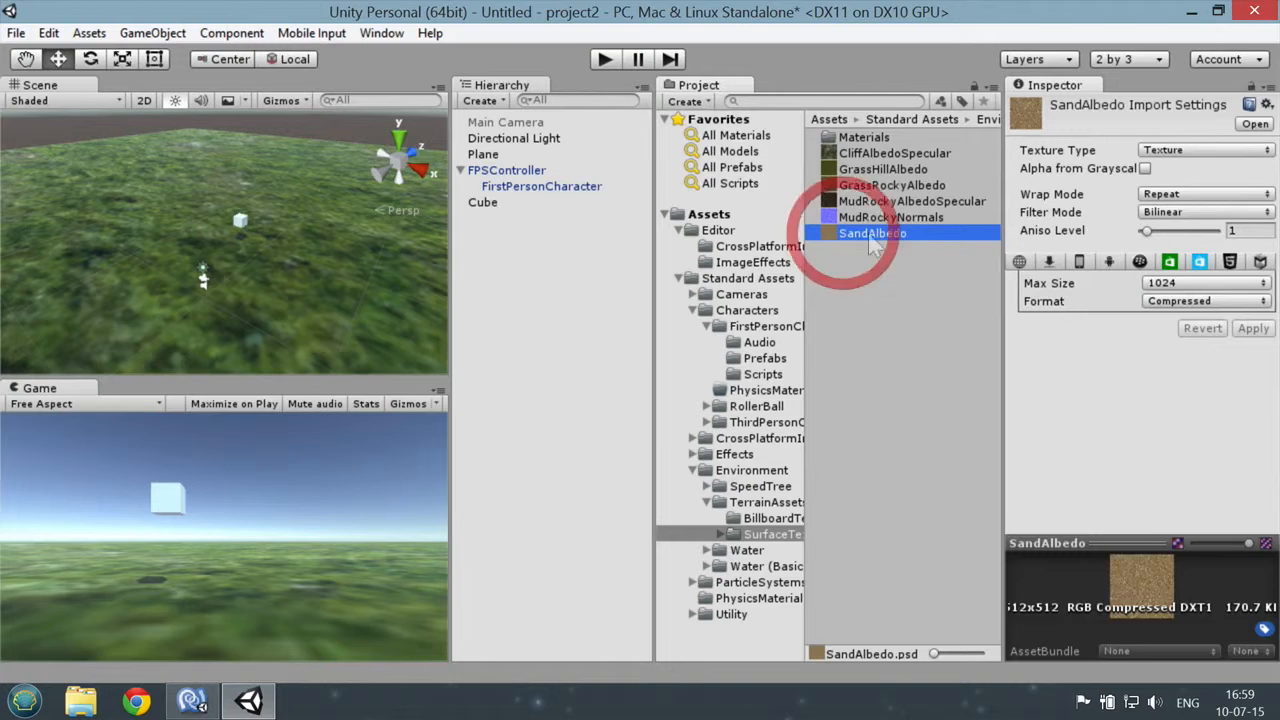
left_click_drag(857, 233, 498, 202)
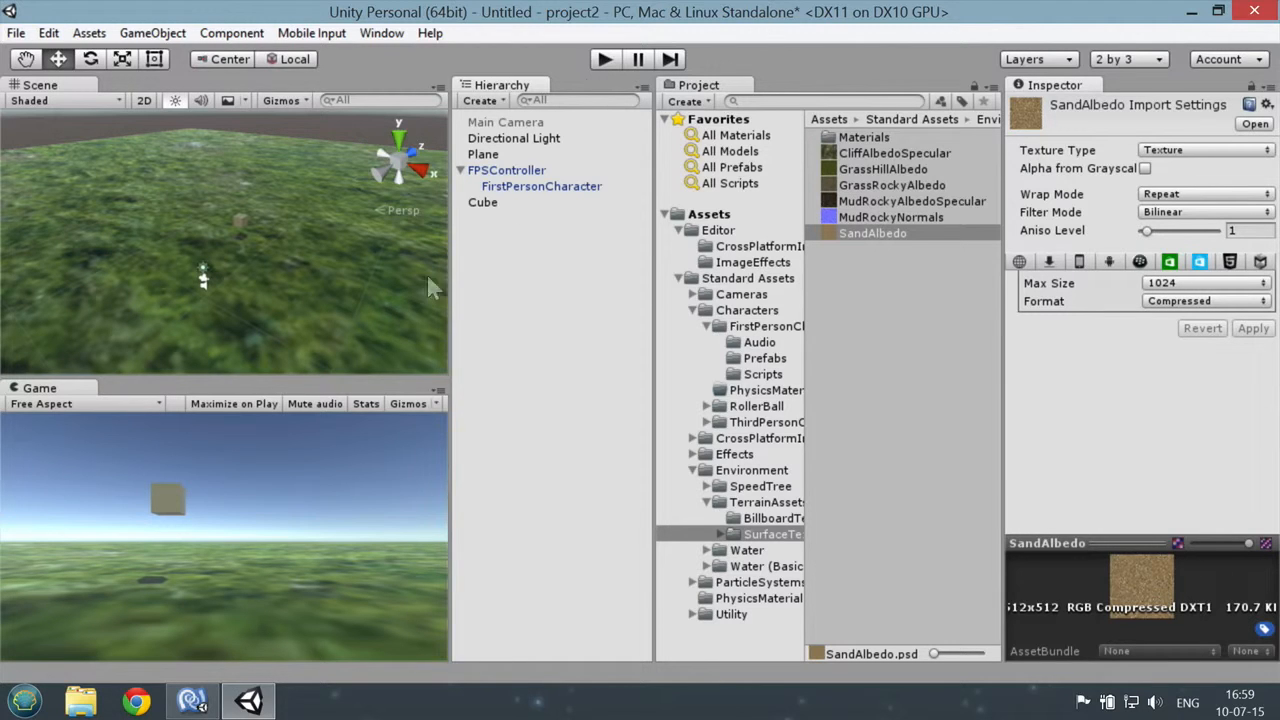
- Add a Rigidbody physics component to the floating cube
left_click(239, 218)
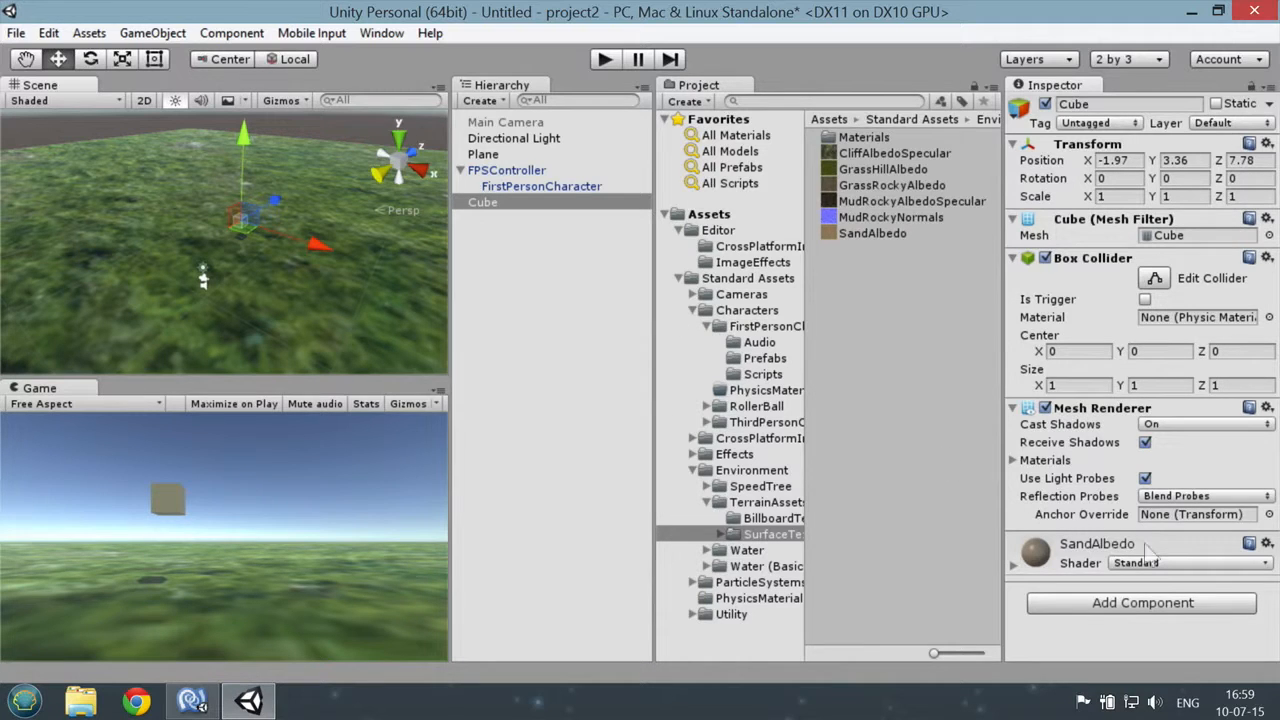
left_click(1170, 608)
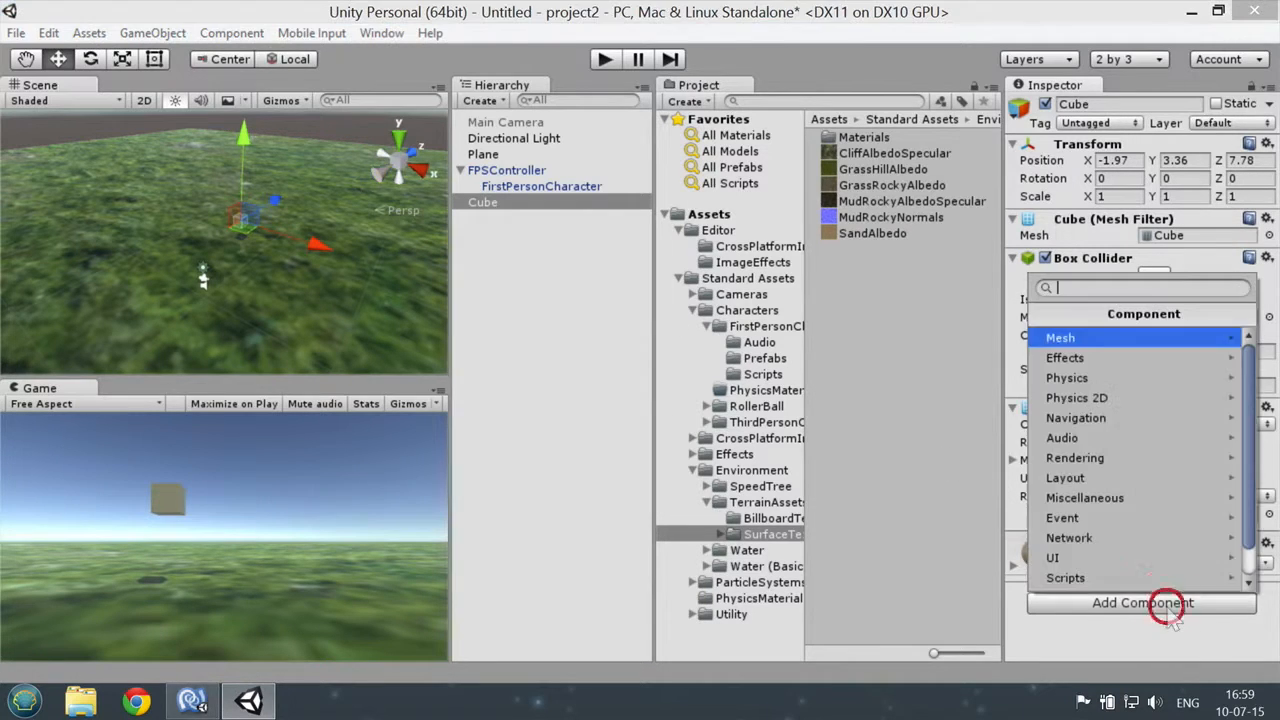
left_click(1115, 376)
left_click(1100, 338)
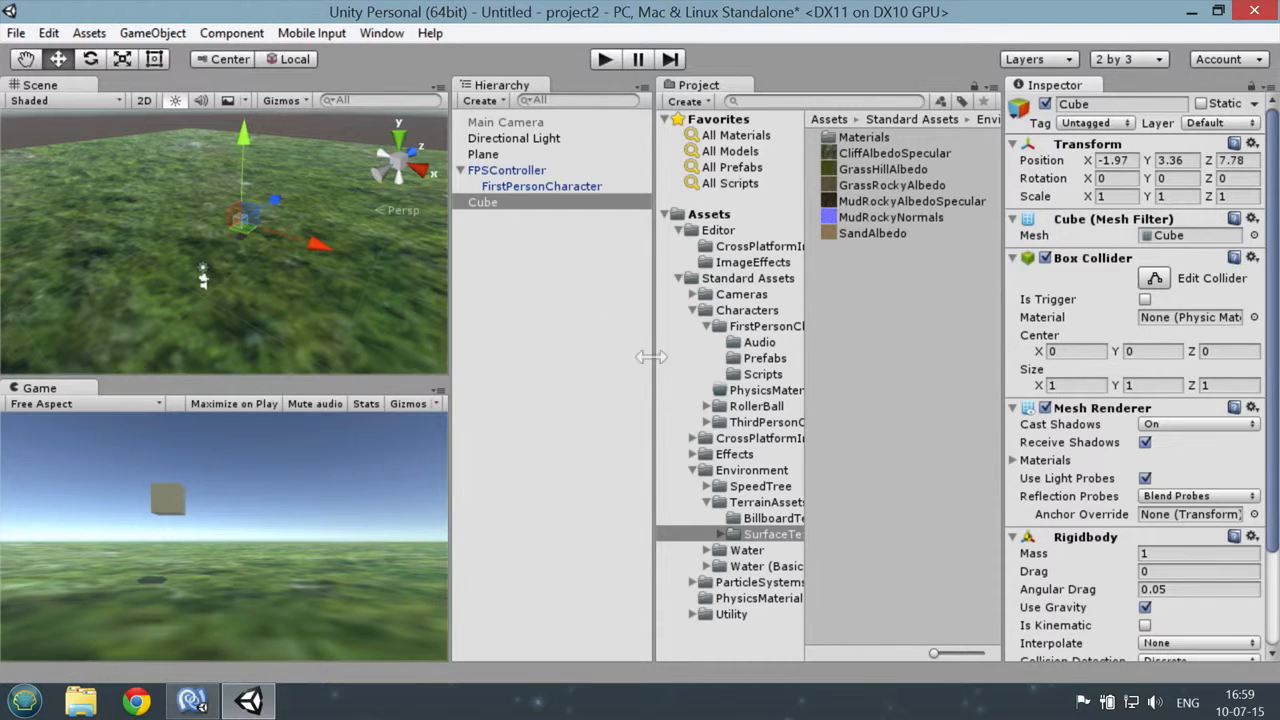
left_click_drag(1270, 458, 1276, 420)
- Play-test the scene by walking the first-person character up to the fallen cube and trying to push it, and stop the game
left_click(606, 60)
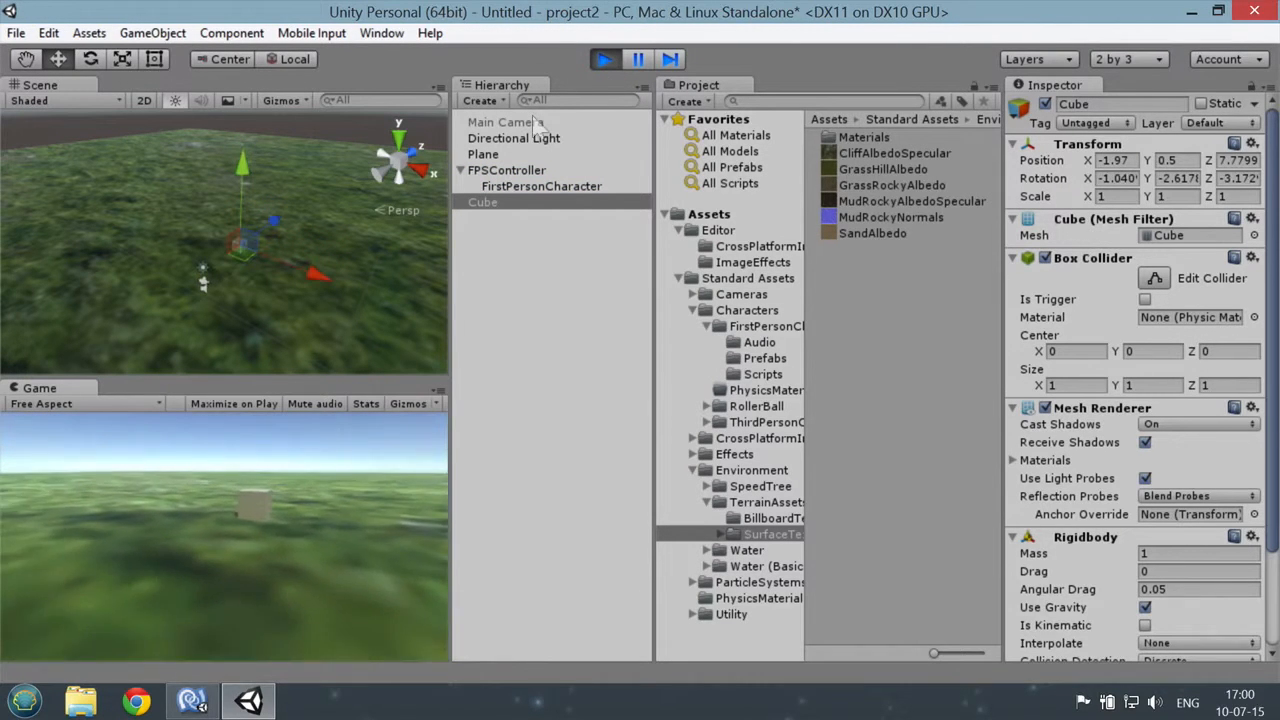
key("w")
key("w")
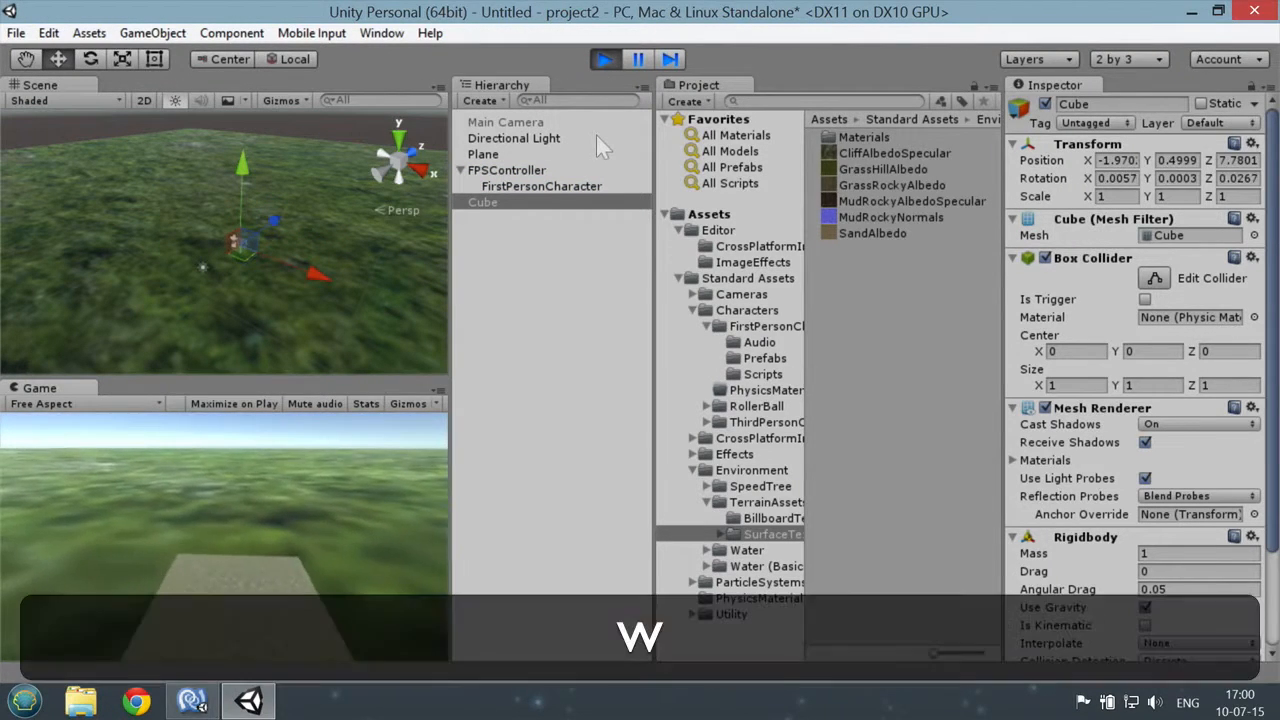
key("s")
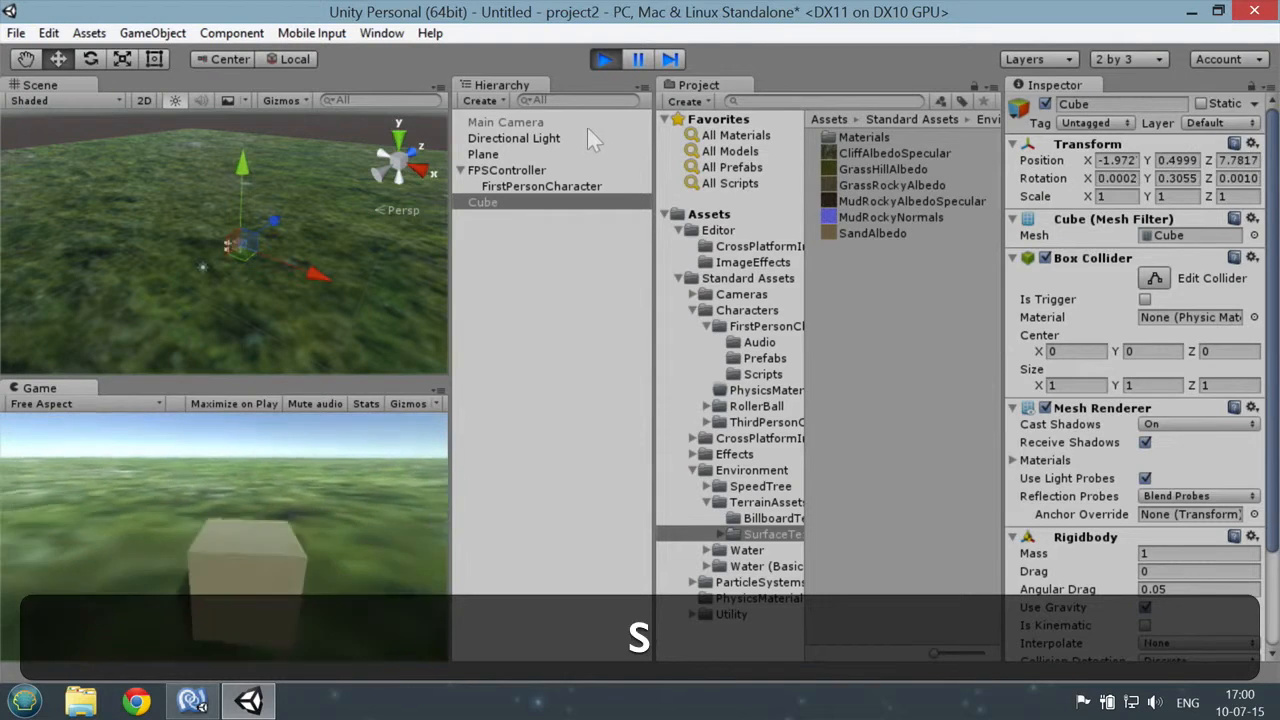
key("w")
key("s")
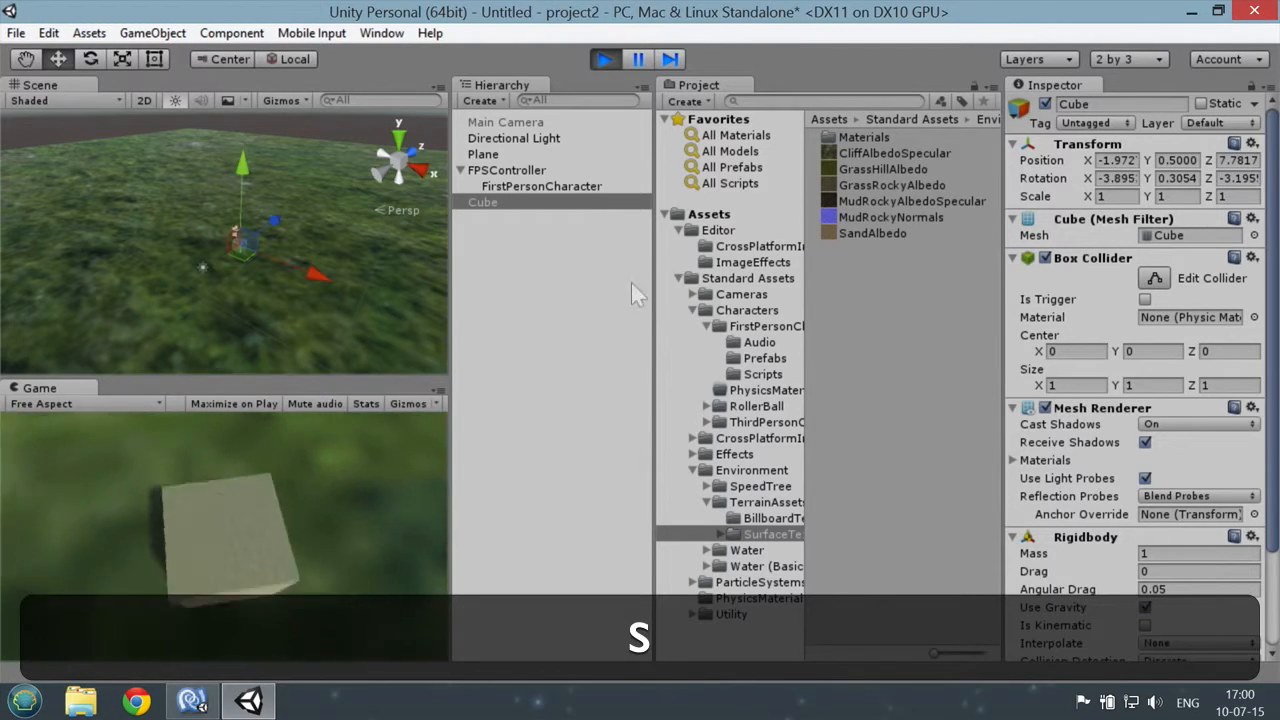
key("w")
key("d")
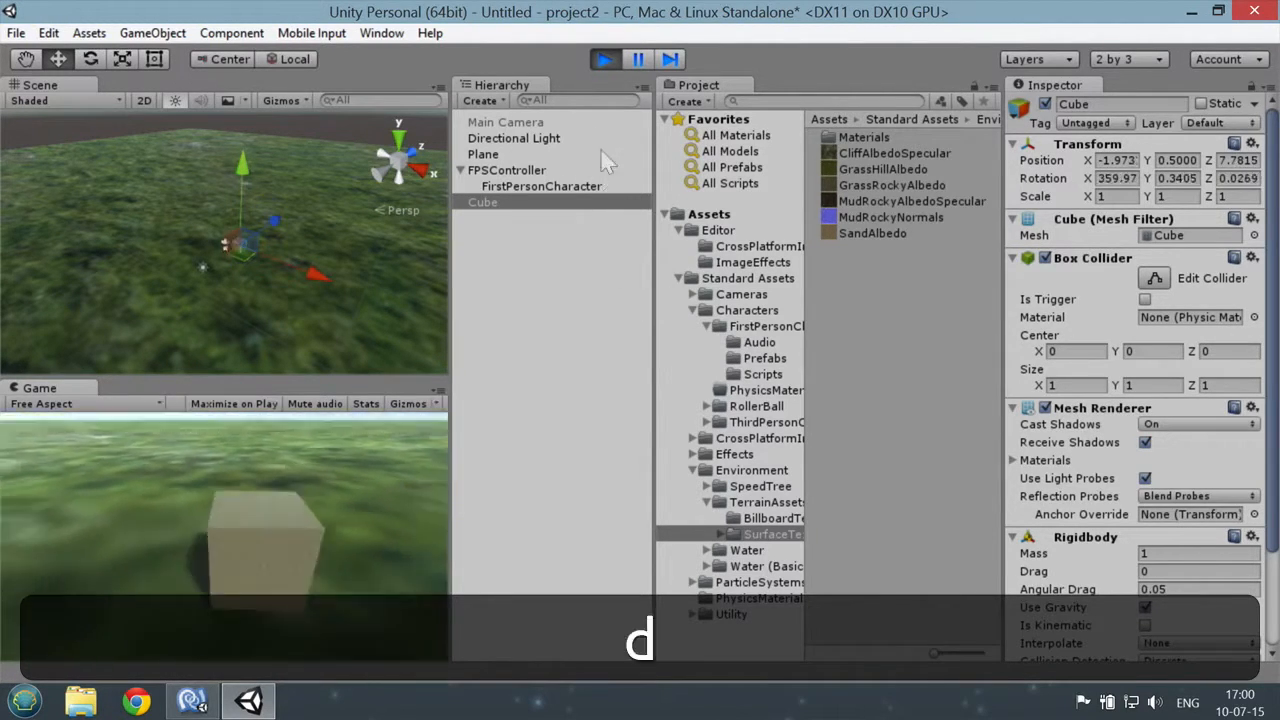
left_click(605, 59)
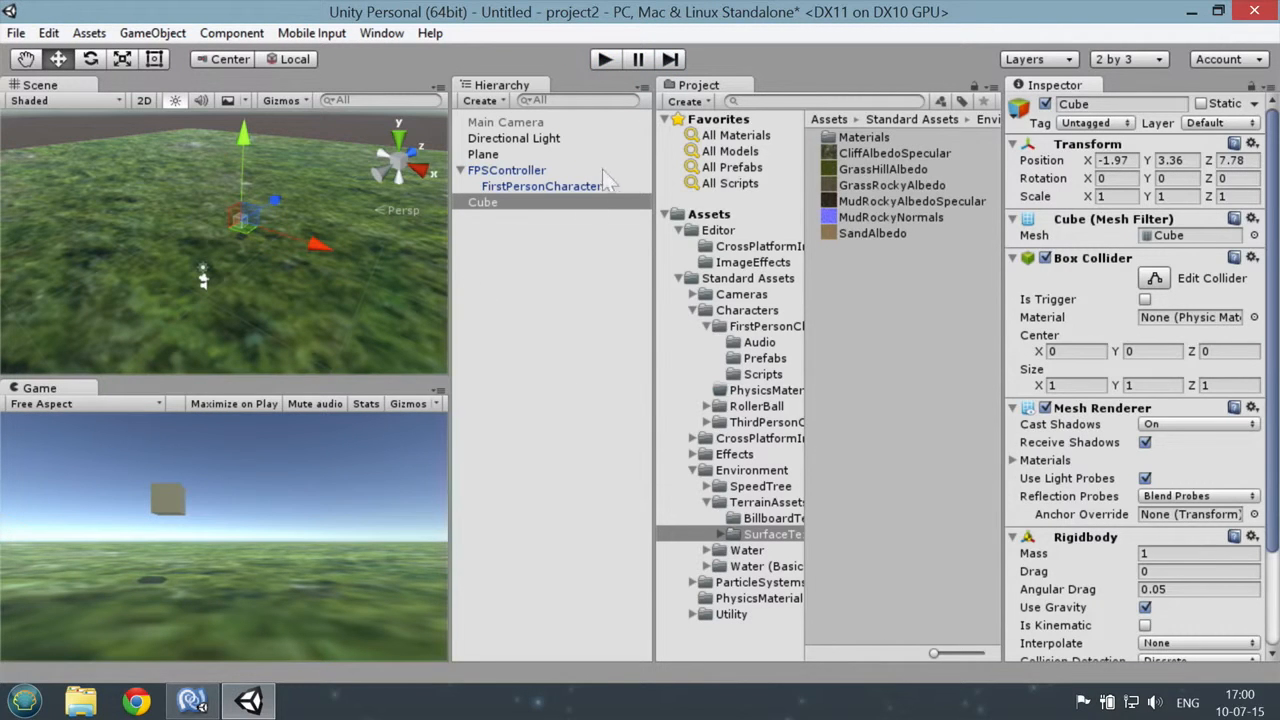
- Set the cube's Rigidbody mass to 0.0001
left_click(503, 205)
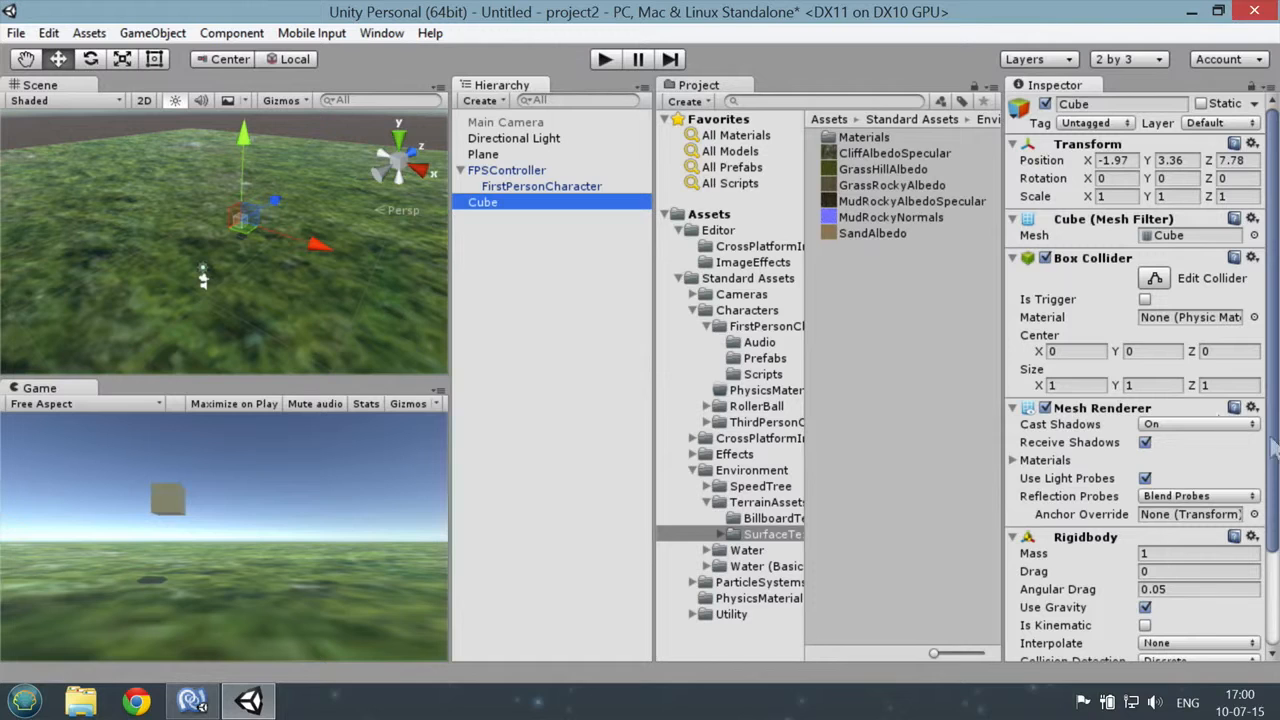
left_click(1270, 440)
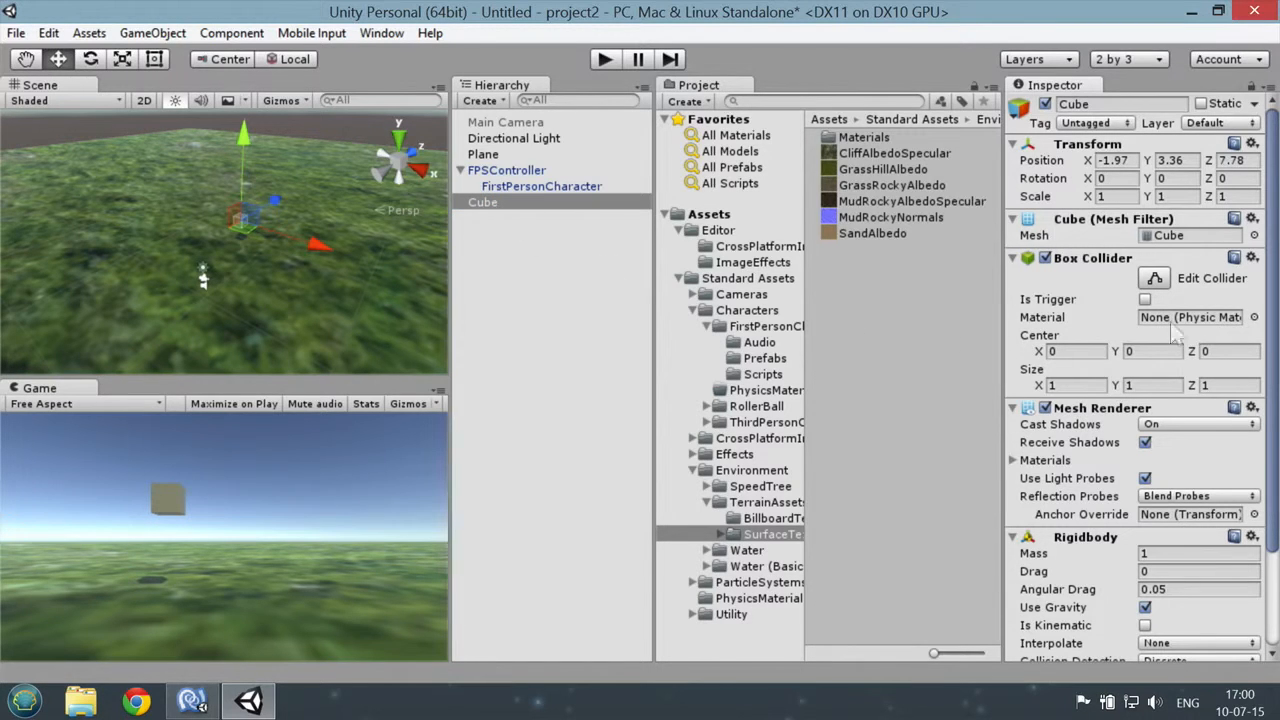
left_click_drag(1274, 382, 1274, 520)
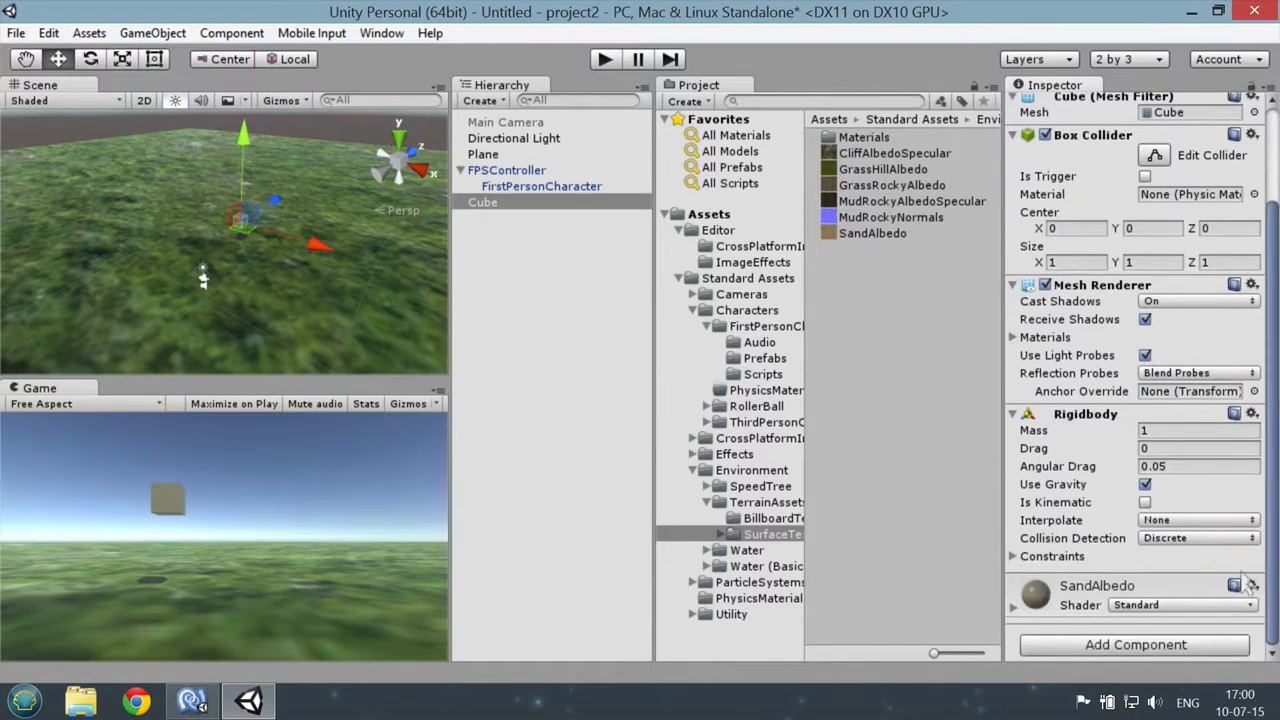
left_click(1160, 429)
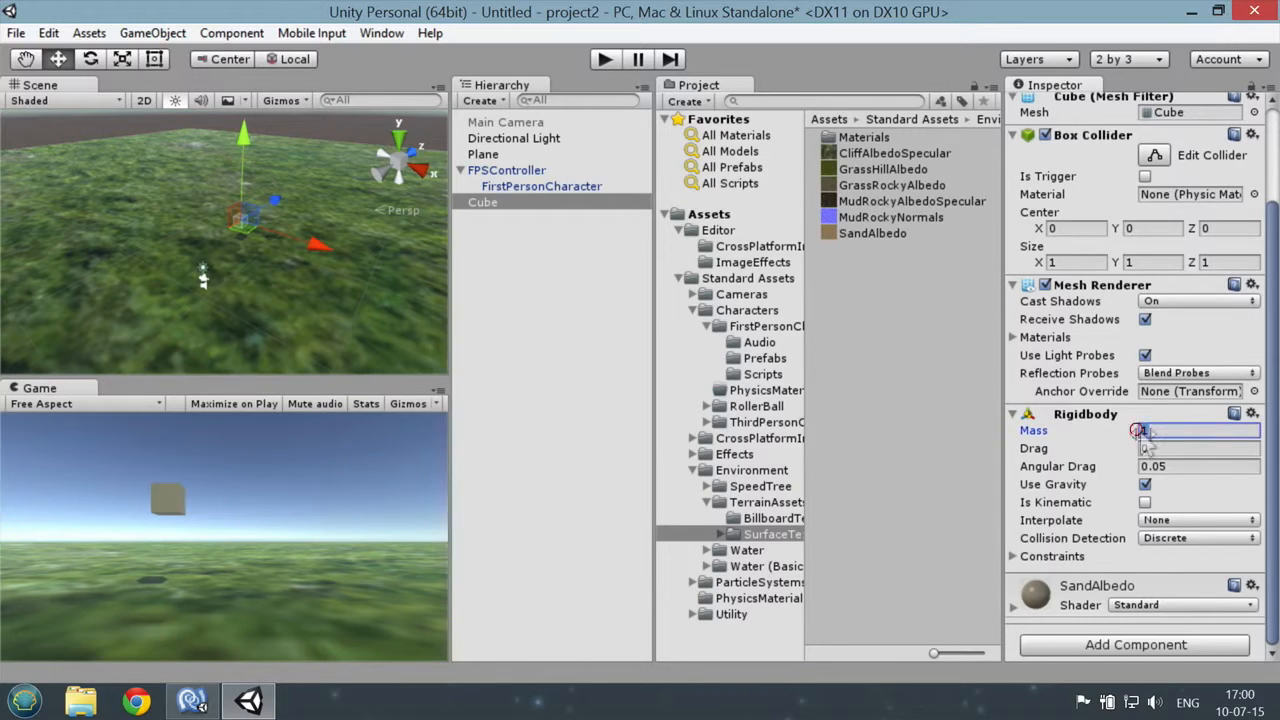
type("0")
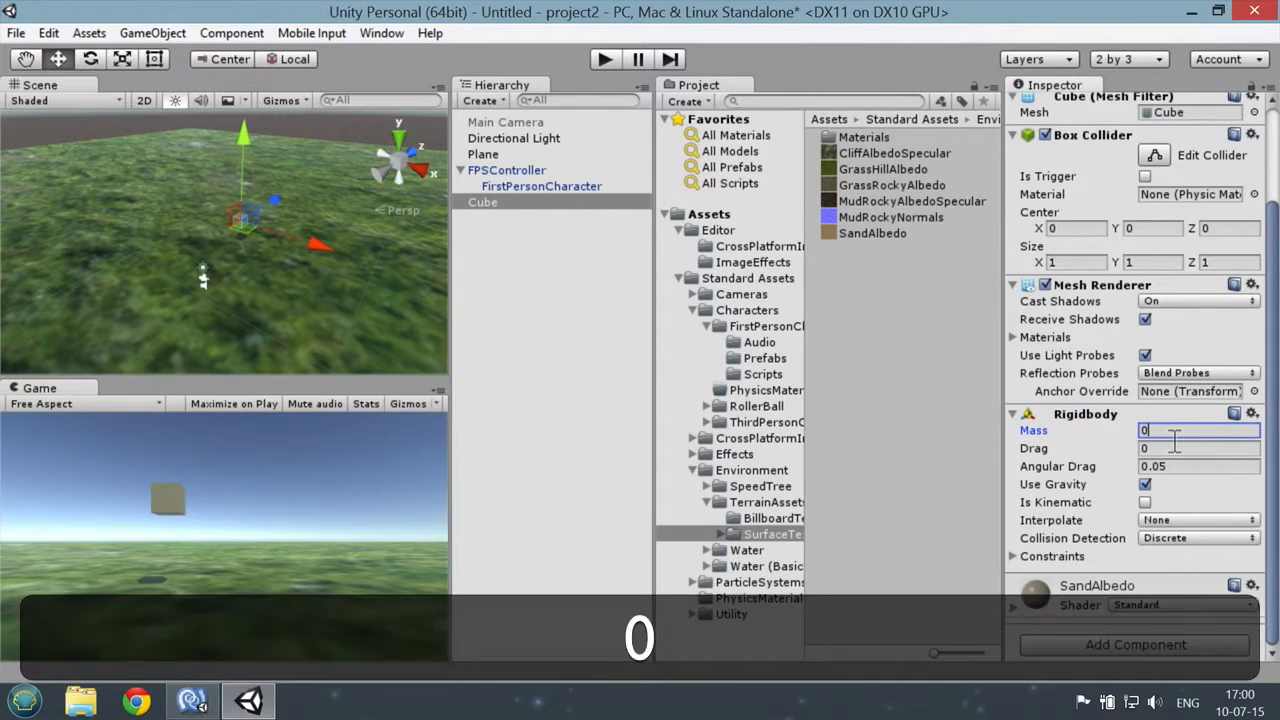
type(".0001")
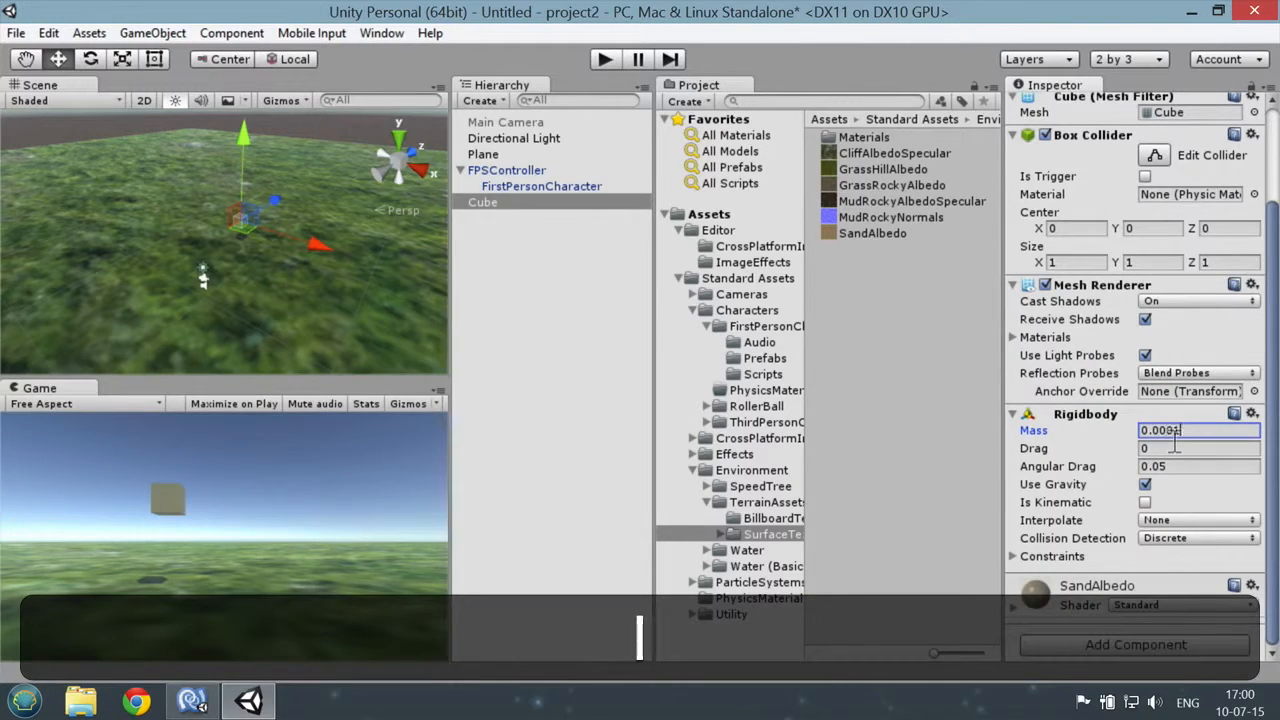
key("Return")
- Run the game and walk into the cube to test its 0.0001 mass, and stop the game
left_click(605, 59)
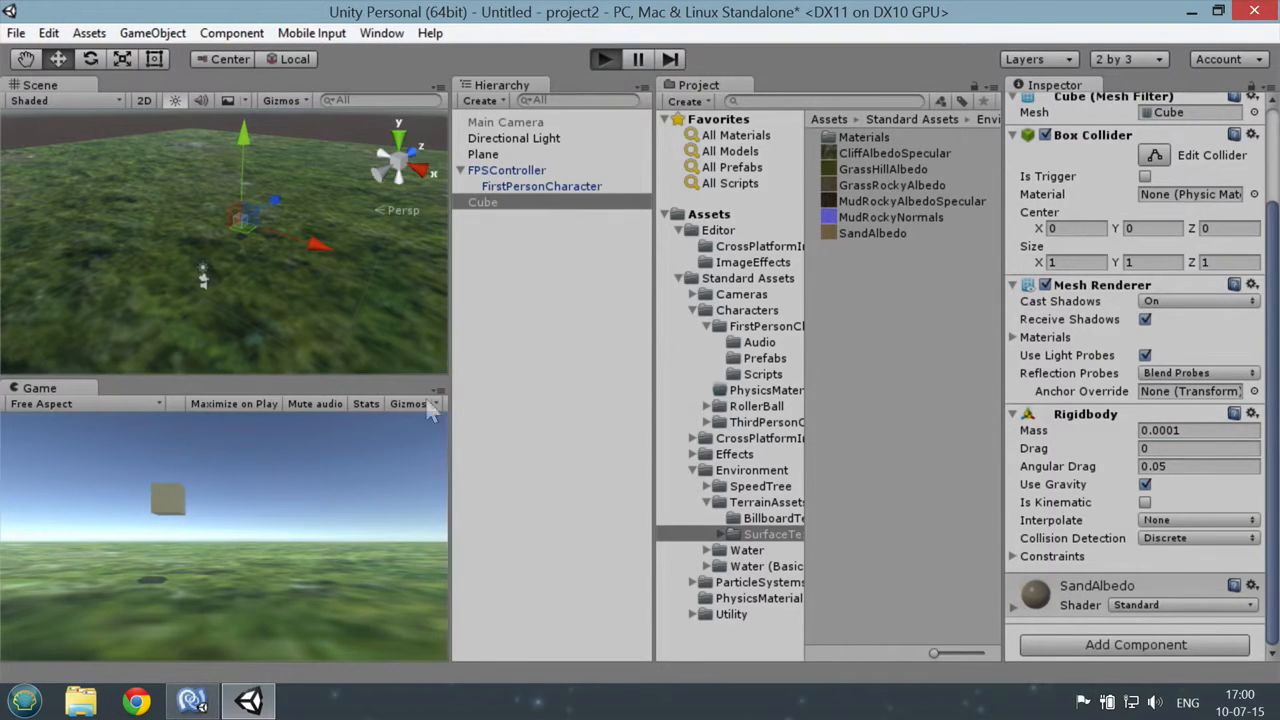
key("w")
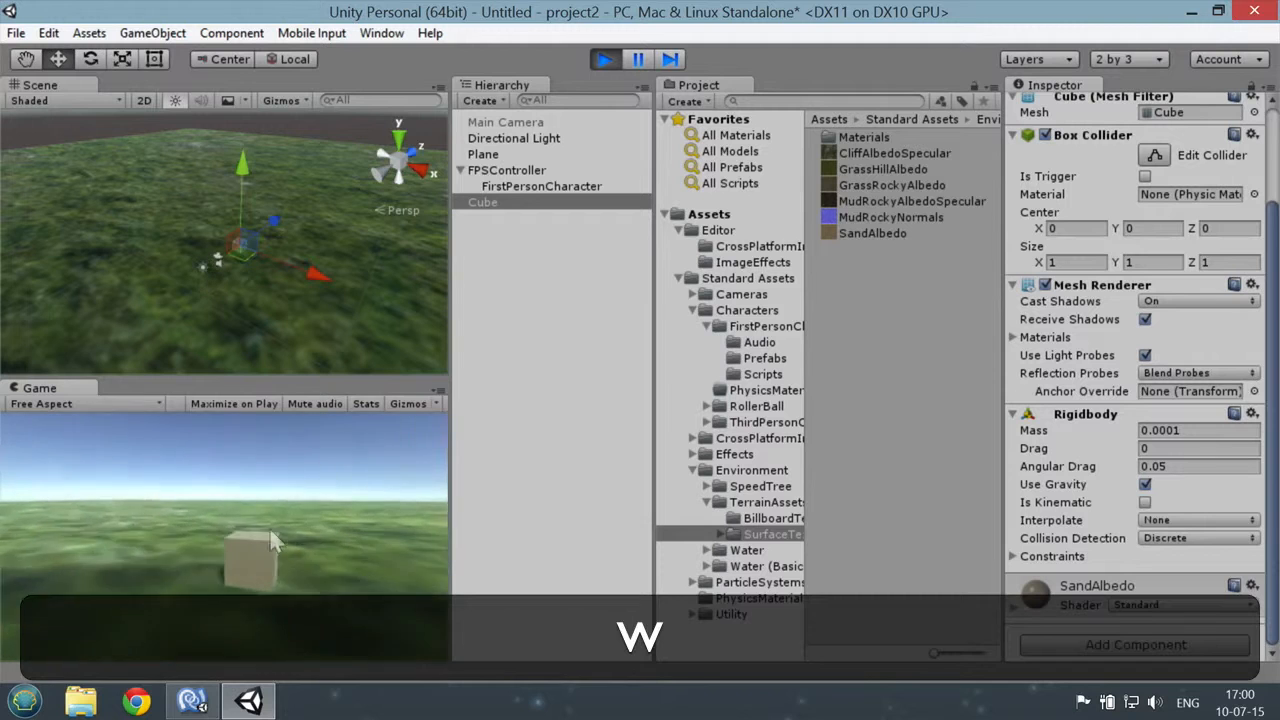
key("s")
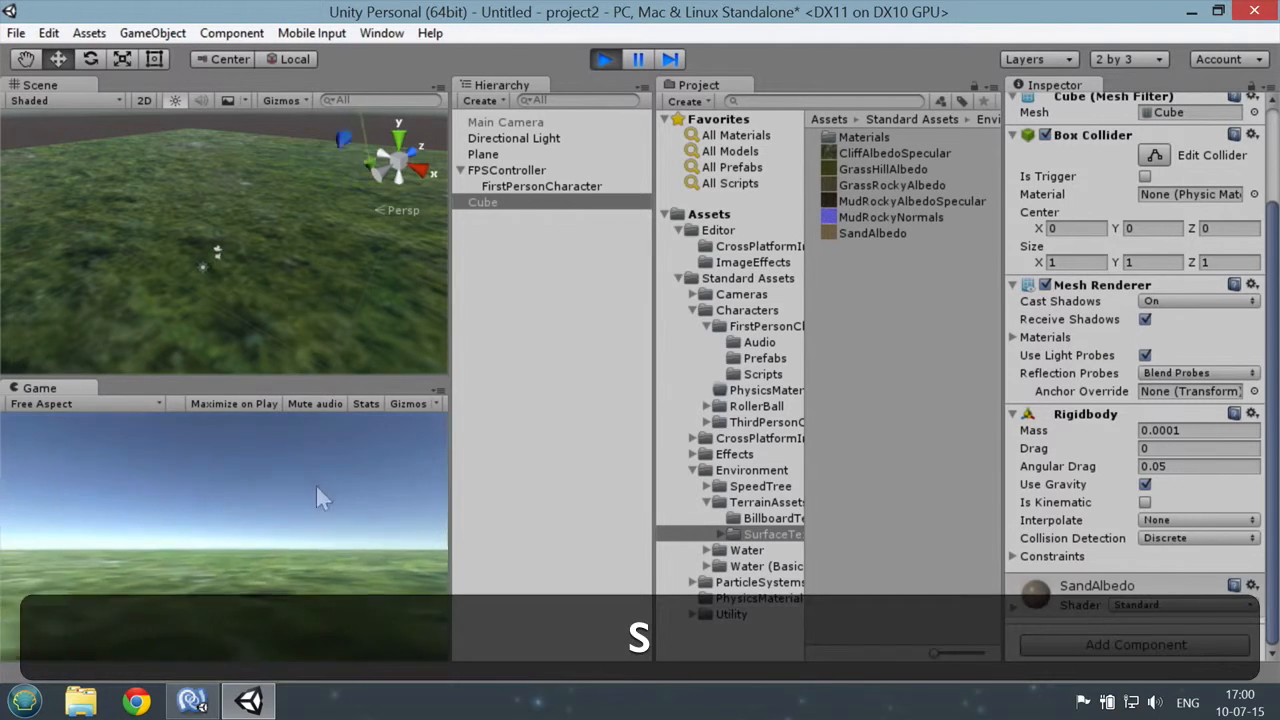
key("d")
key("s")
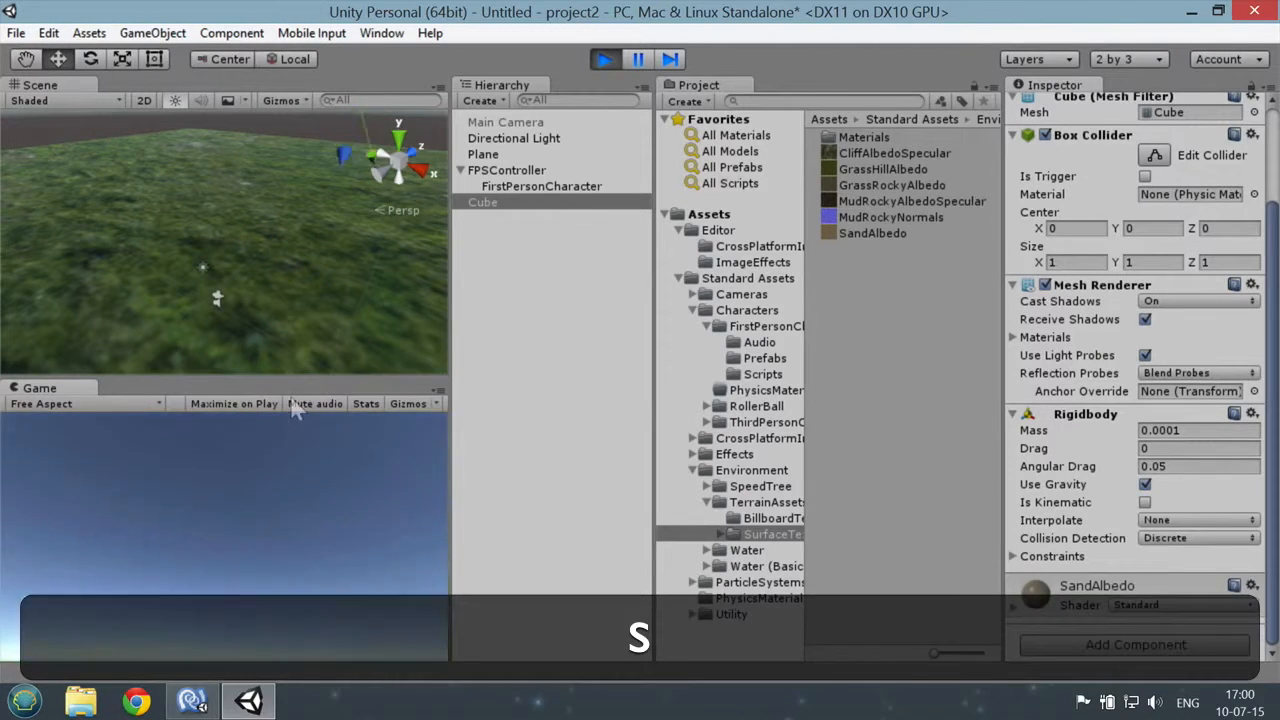
key("Escape")
left_click(606, 60)
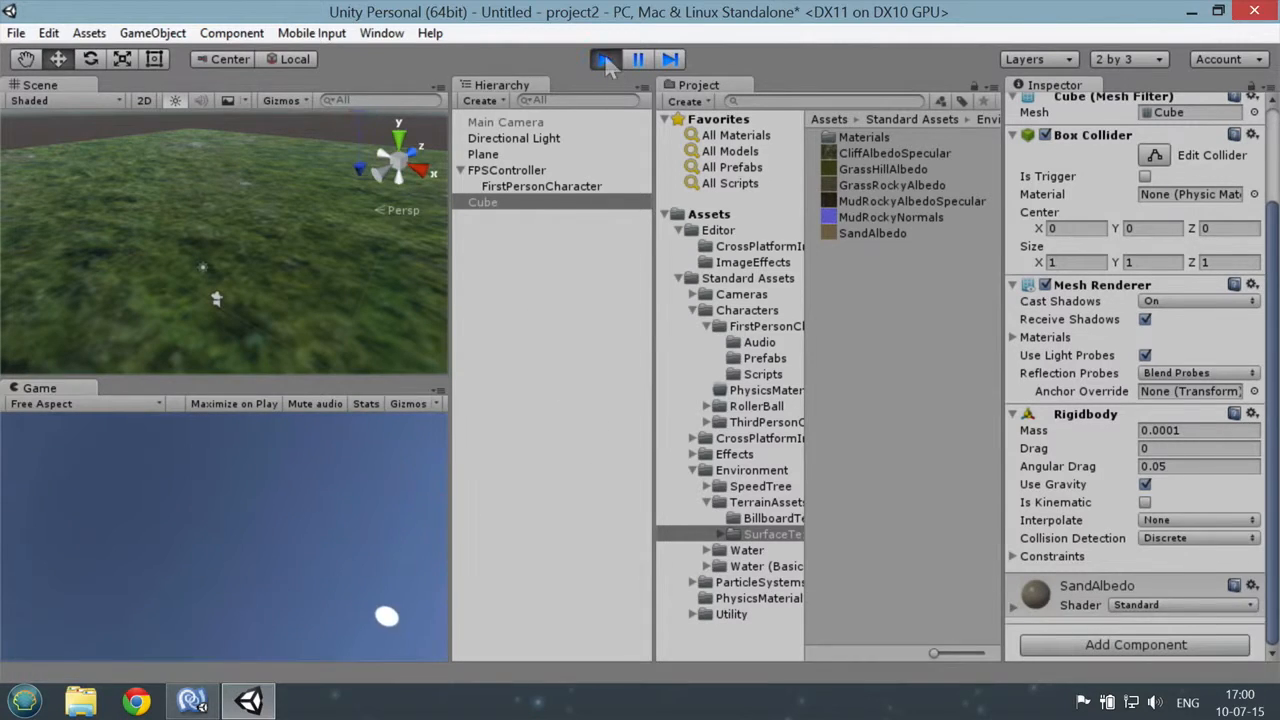
- Set the cube's Rigidbody mass to 0.1
left_click_drag(1154, 432, 1189, 429)
type("1")
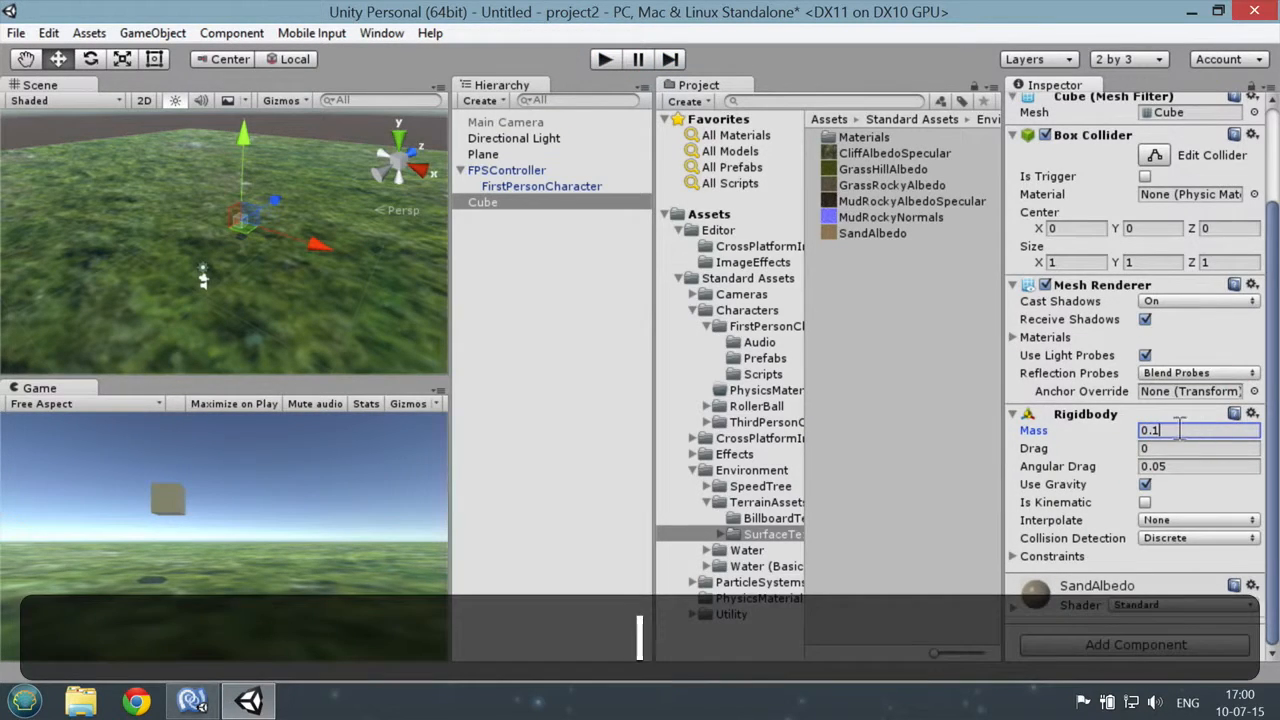
key("Return")
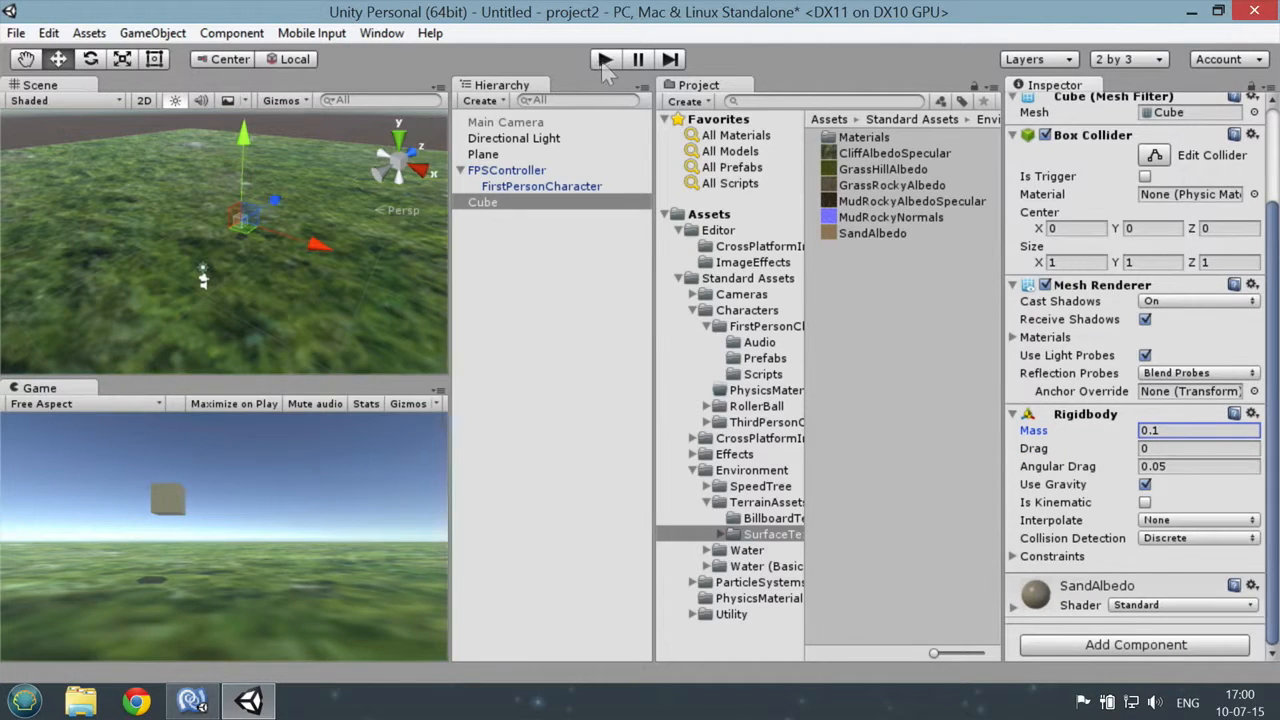
left_click(1177, 430)
- Run the game and push the 0.1-mass cube across the grass with the character, back away from it and stop the game
left_click(606, 59)
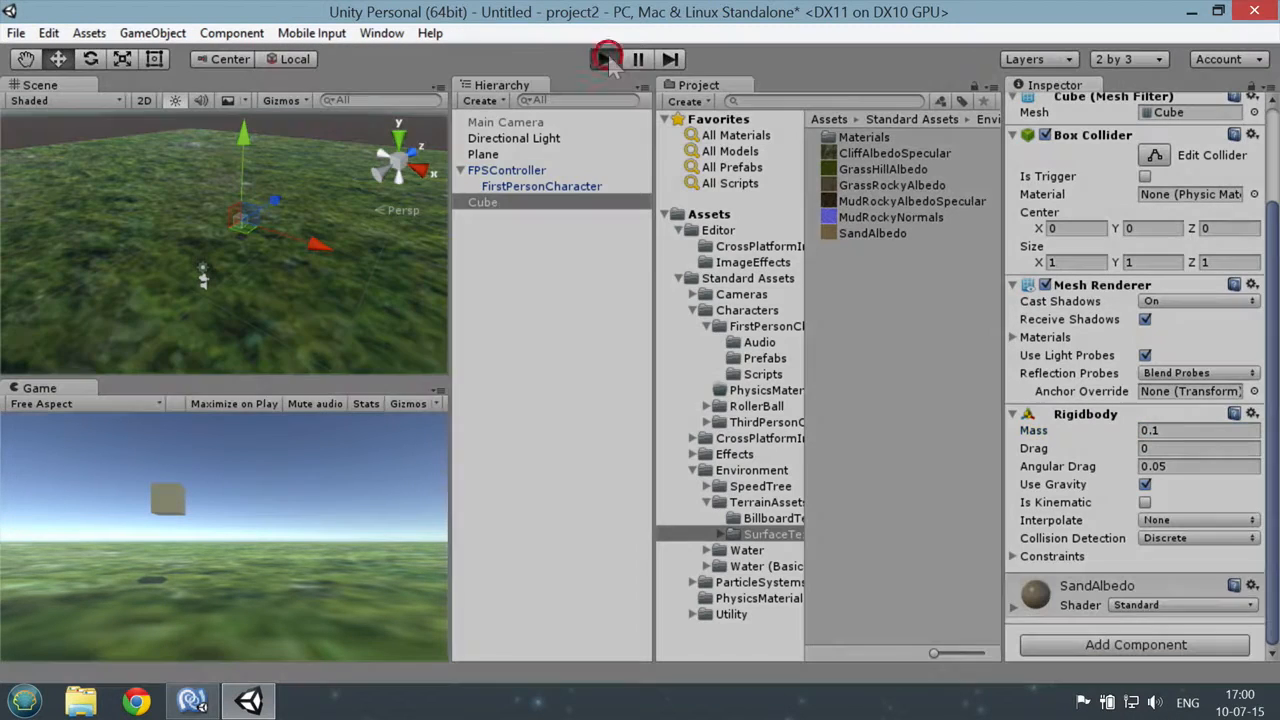
key("w")
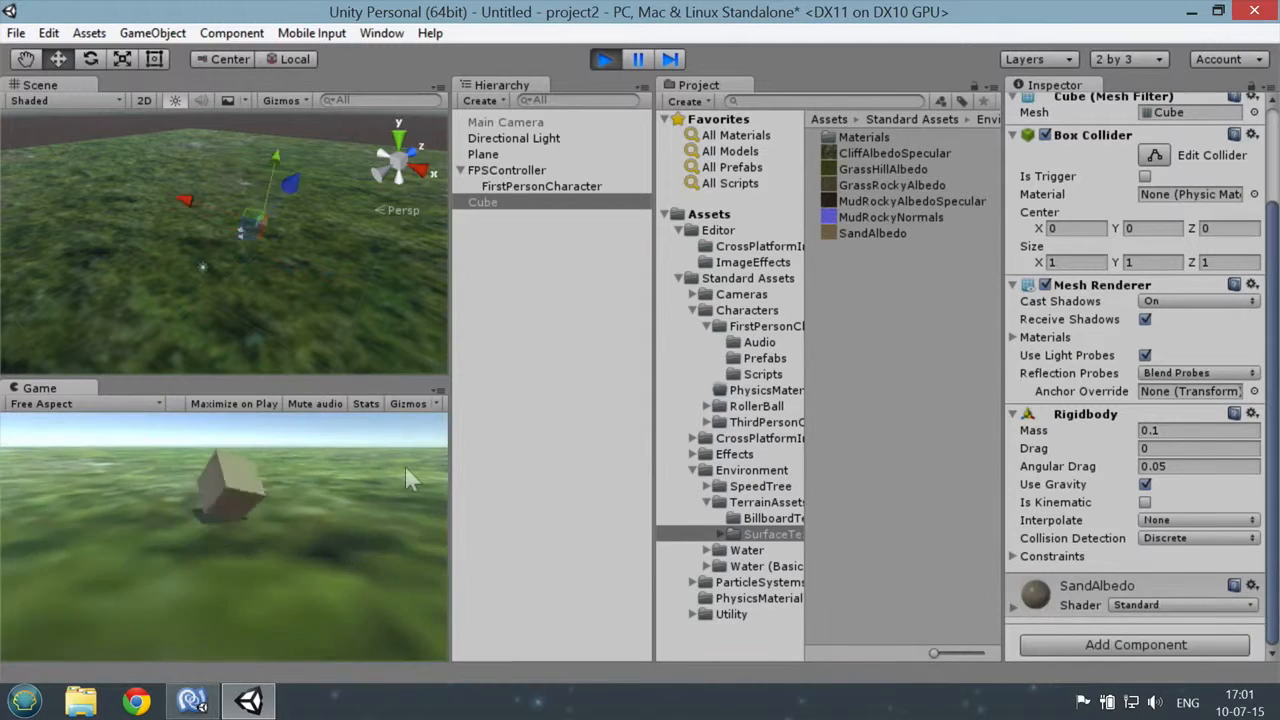
key("w")
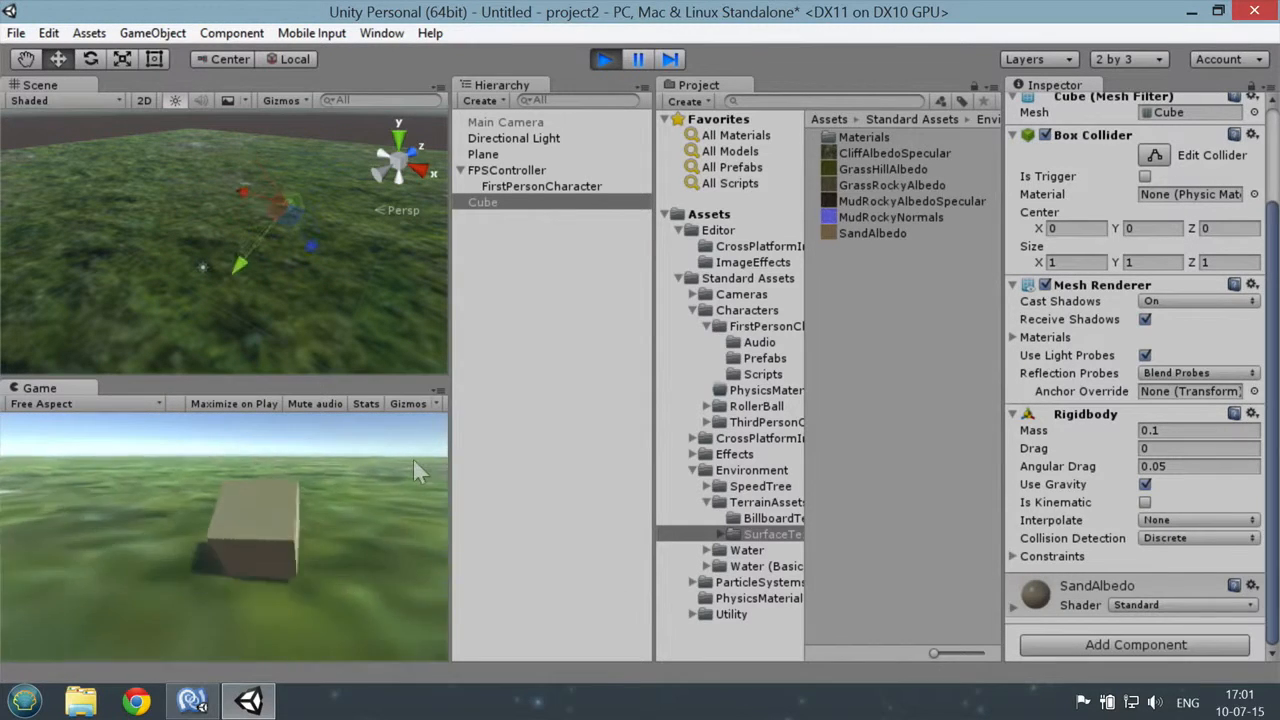
key("w")
key("w")
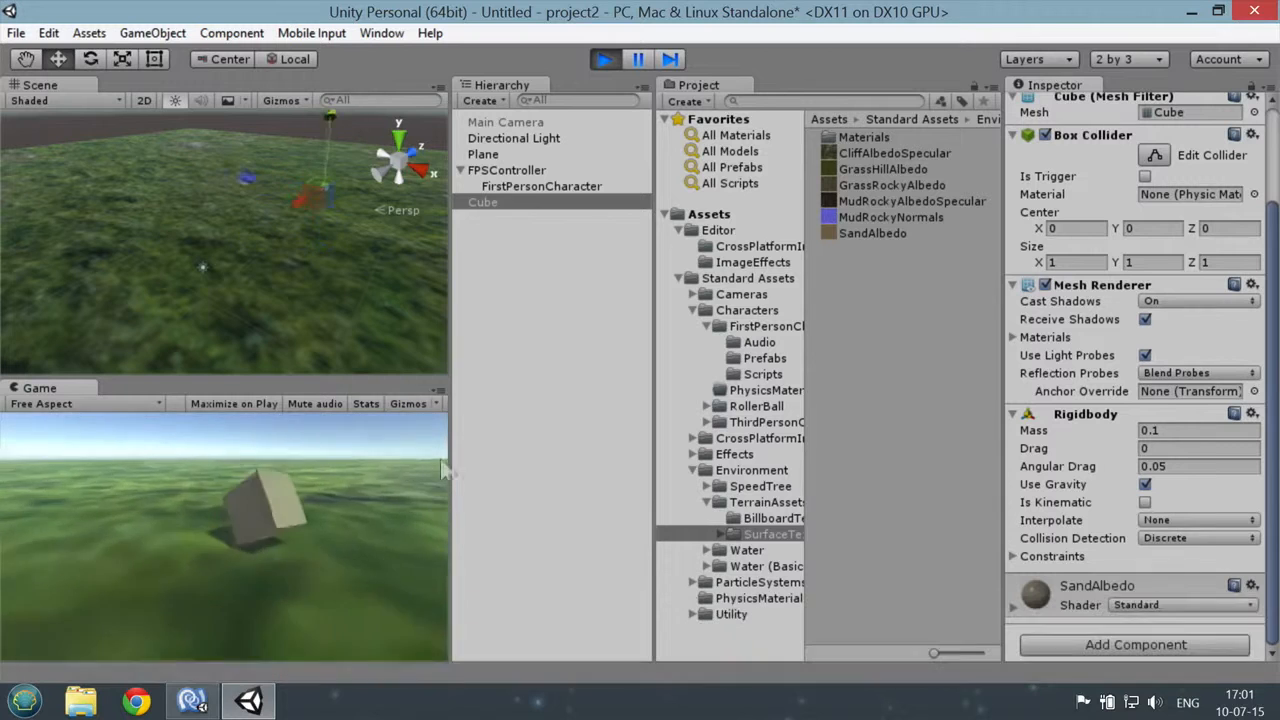
key("w")
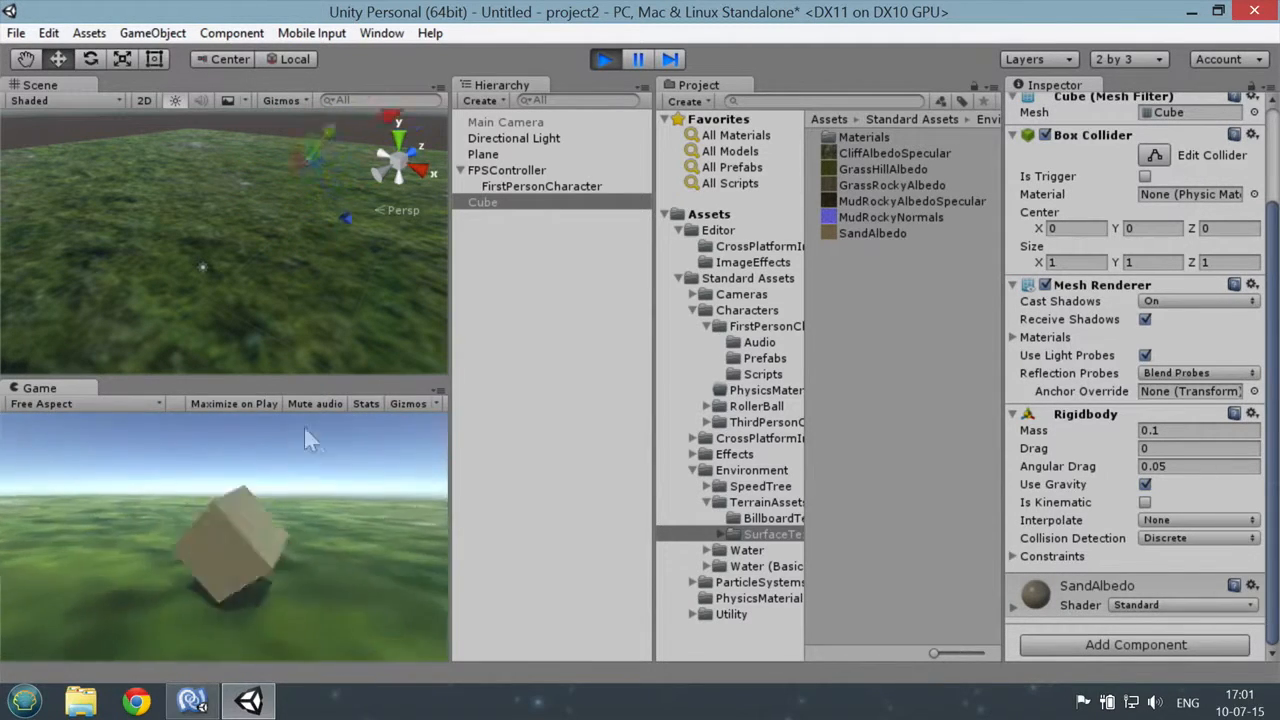
key("s")
key("s")
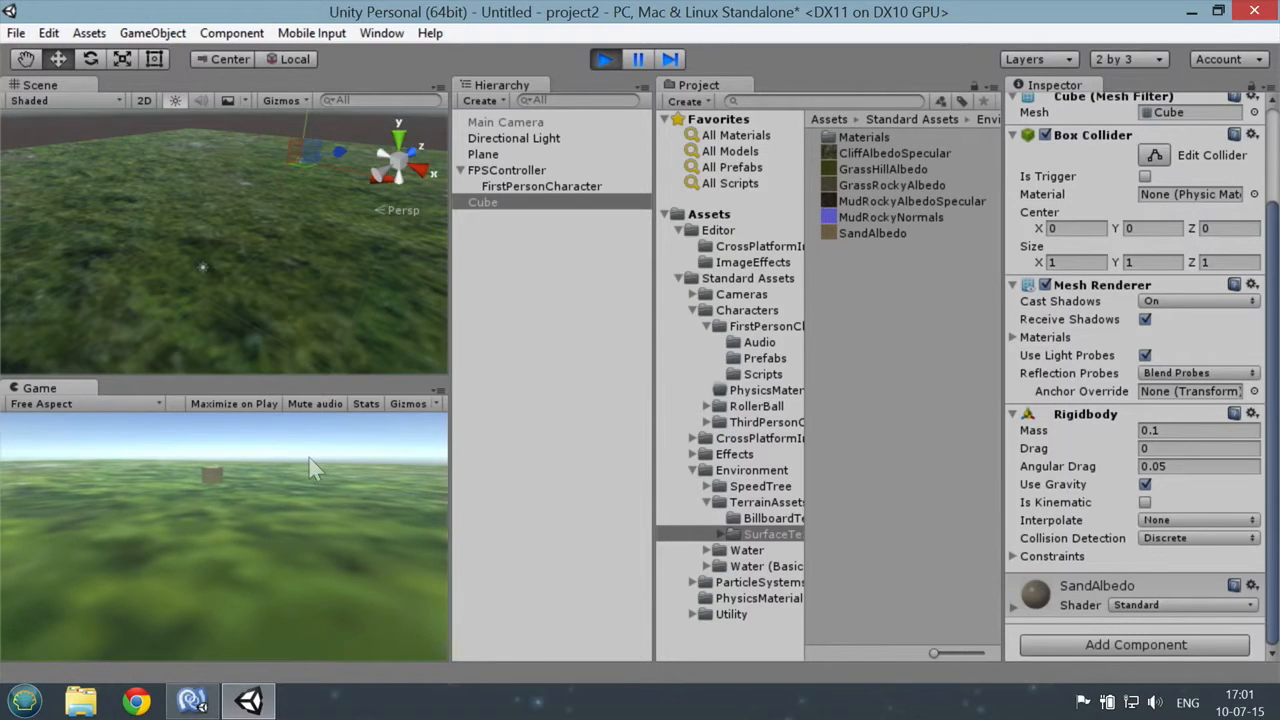
left_click(604, 59)
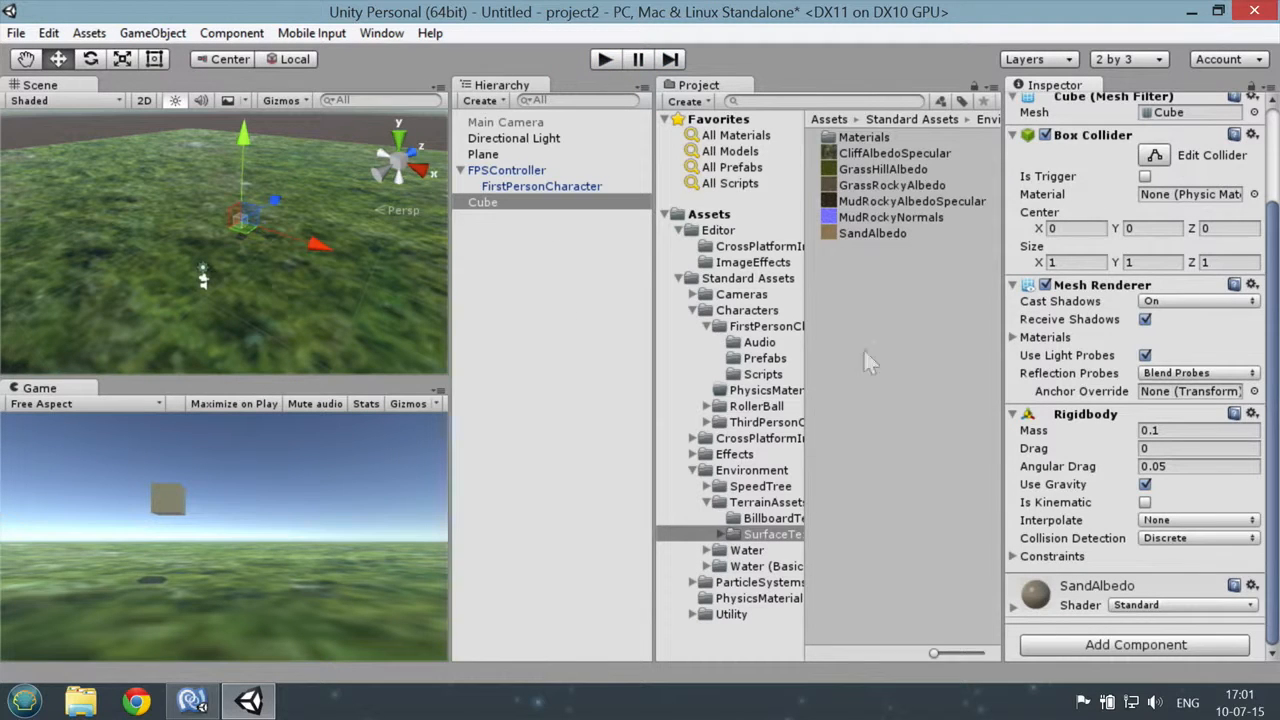
- Run the game, set the cube's Rigidbody mass to 0.01 during play, and walk the character into the cube
left_click(606, 60)
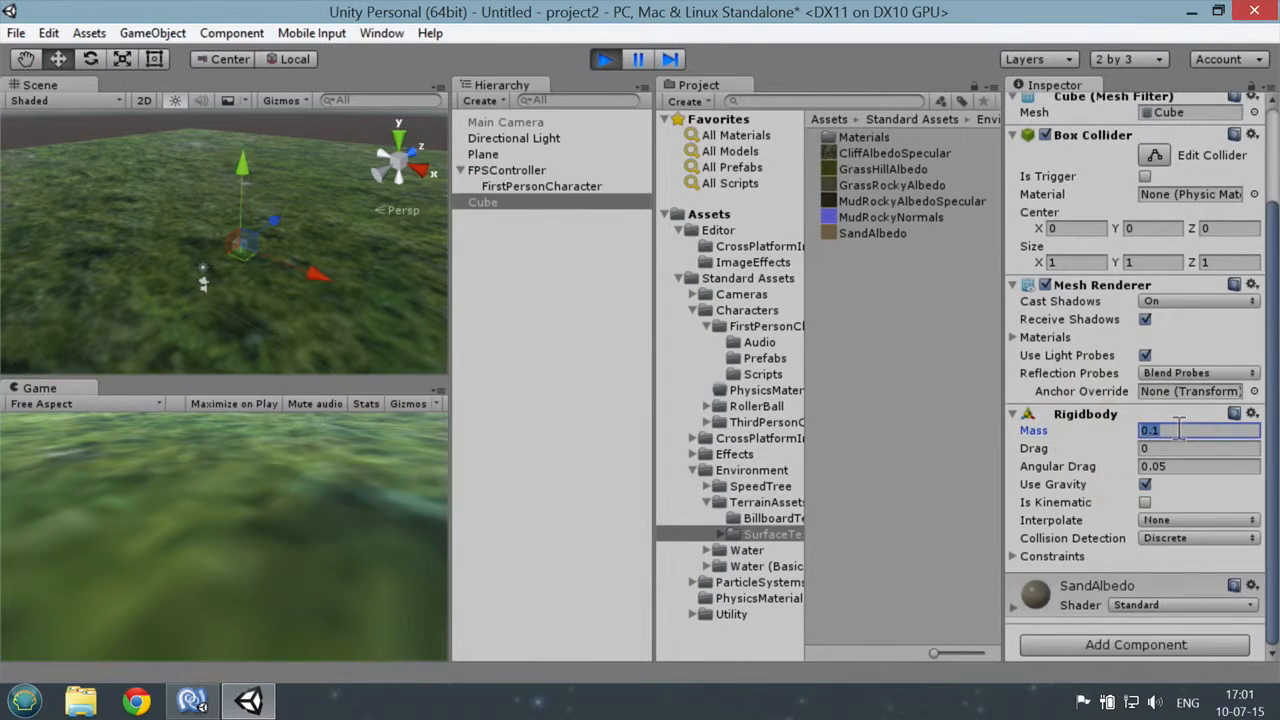
type("0")
left_click(320, 446)
key("w")
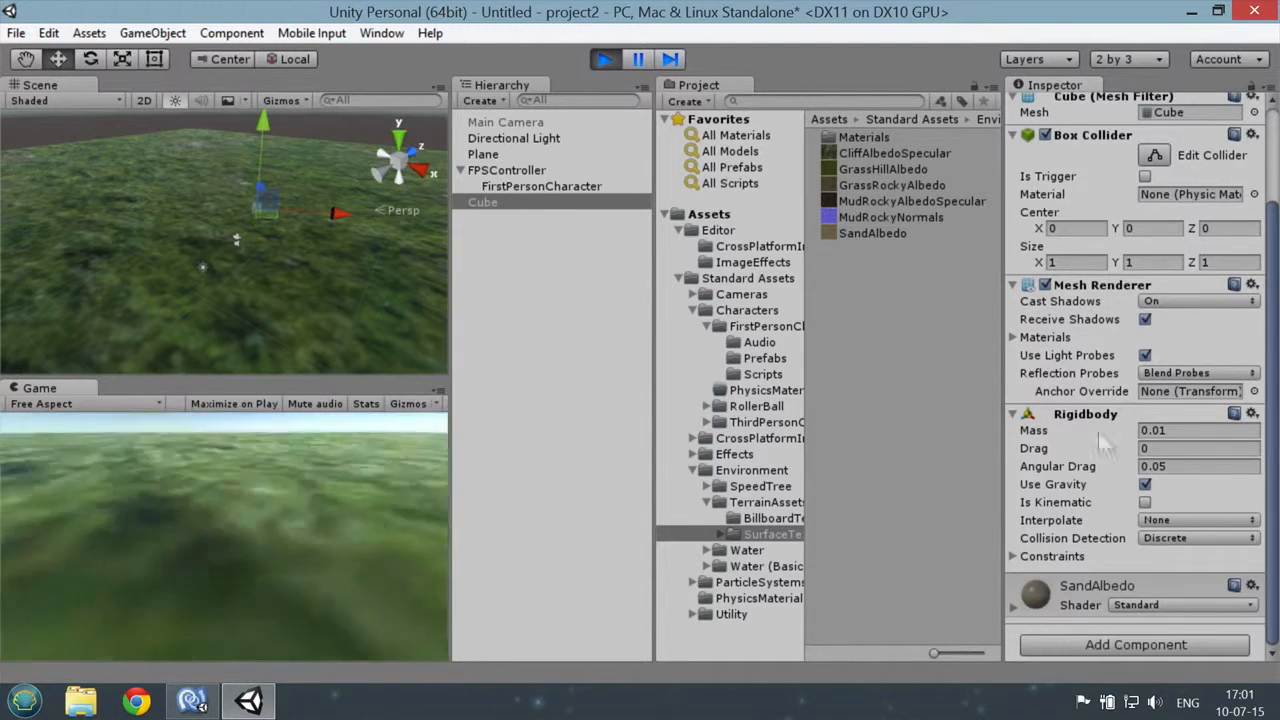
- Enable Is Kinematic on the running cube's Rigidbody, walk against the cube to test it, and disable the option again
left_click(1187, 430)
left_click(1182, 430)
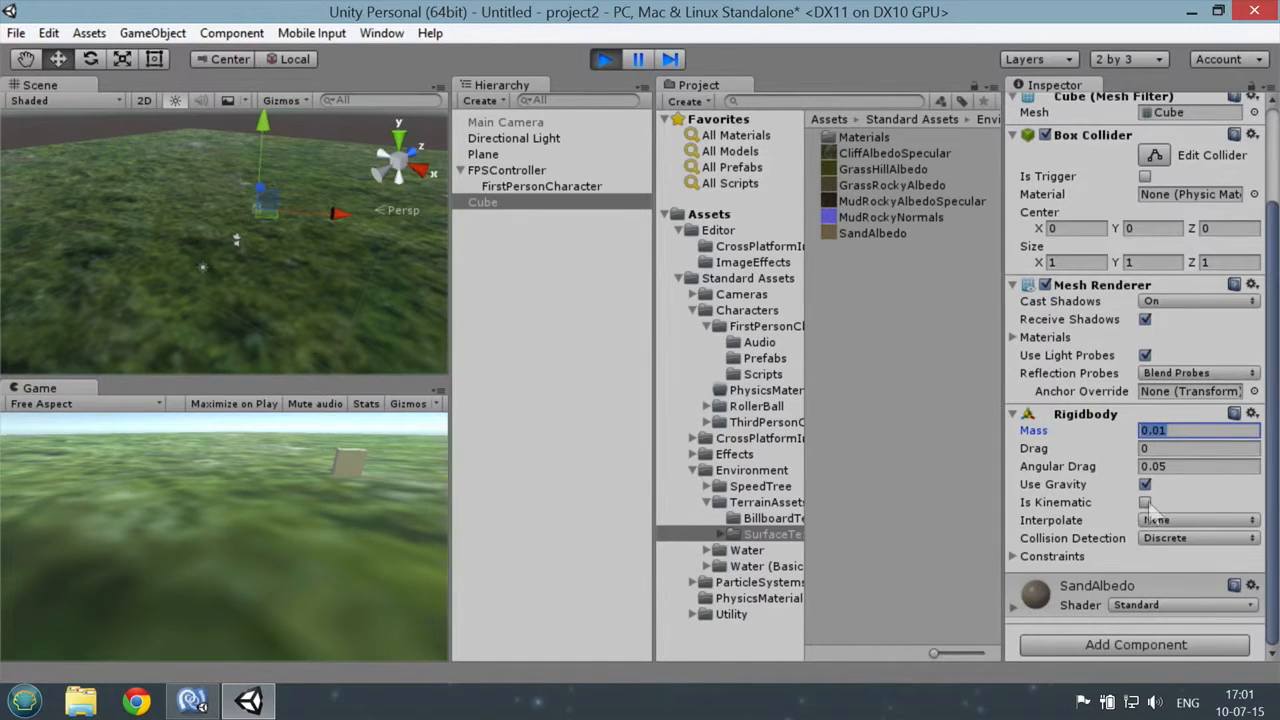
left_click_drag(293, 477, 425, 468)
key("w")
key("s")
key("w")
key("s")
left_click(437, 465)
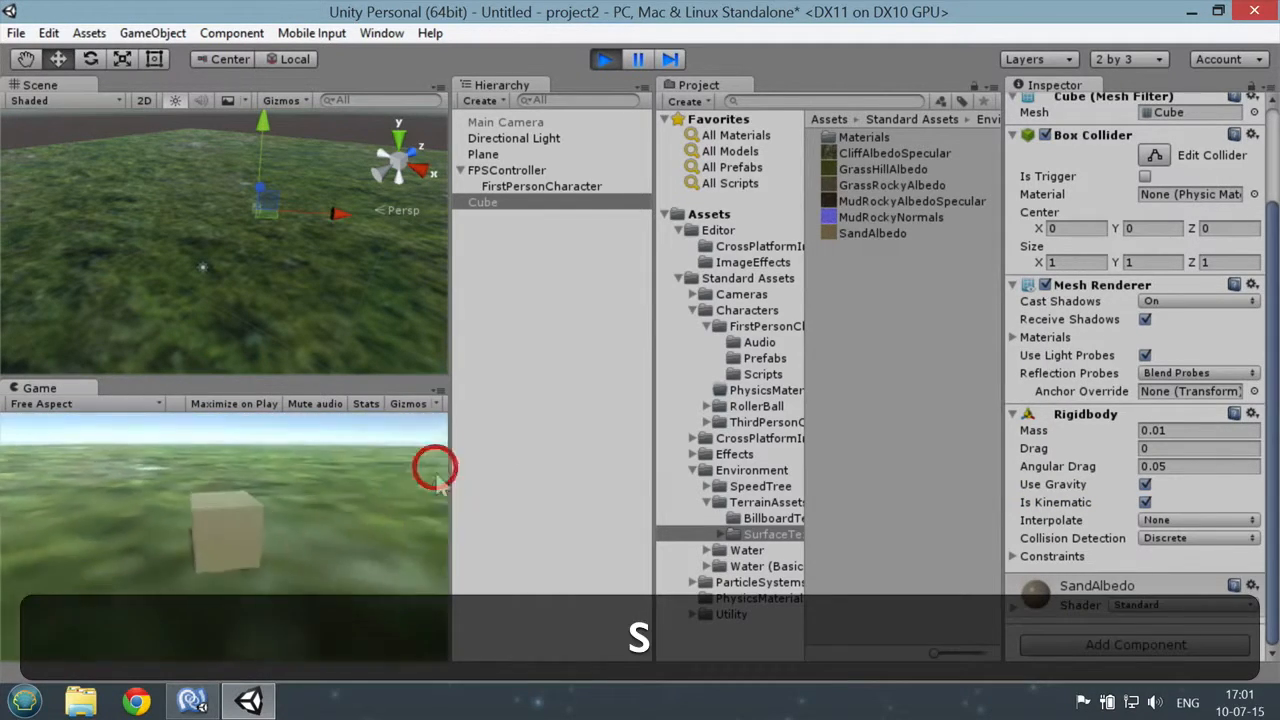
left_click(1145, 502)
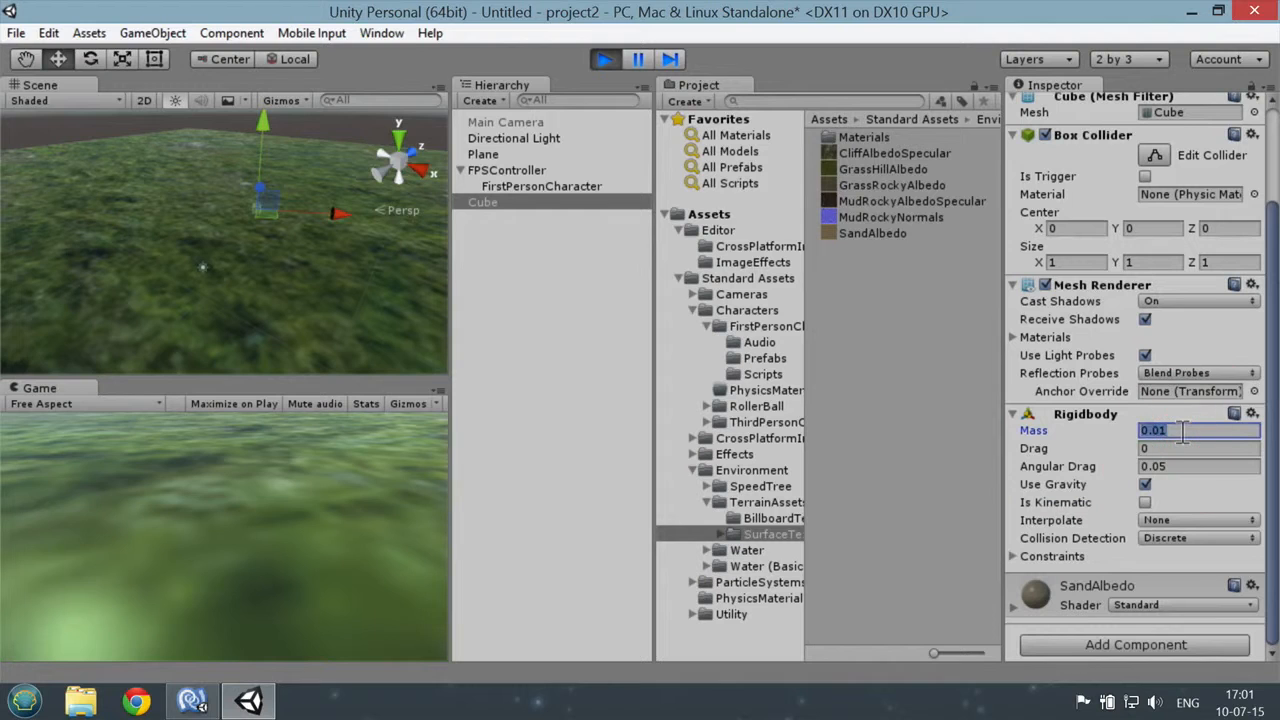
- Set the running cube's mass to 0.001, walk into the cube to test it, and stop the game
key("BackSpace")
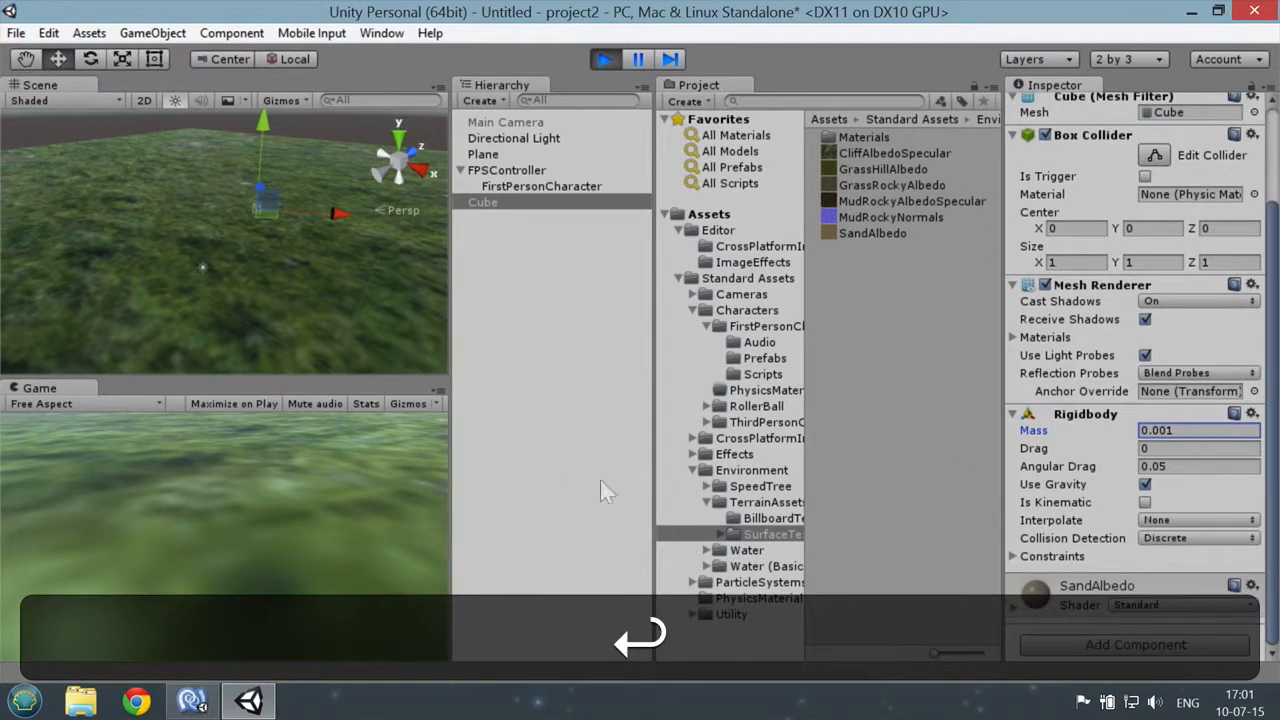
left_click(337, 508)
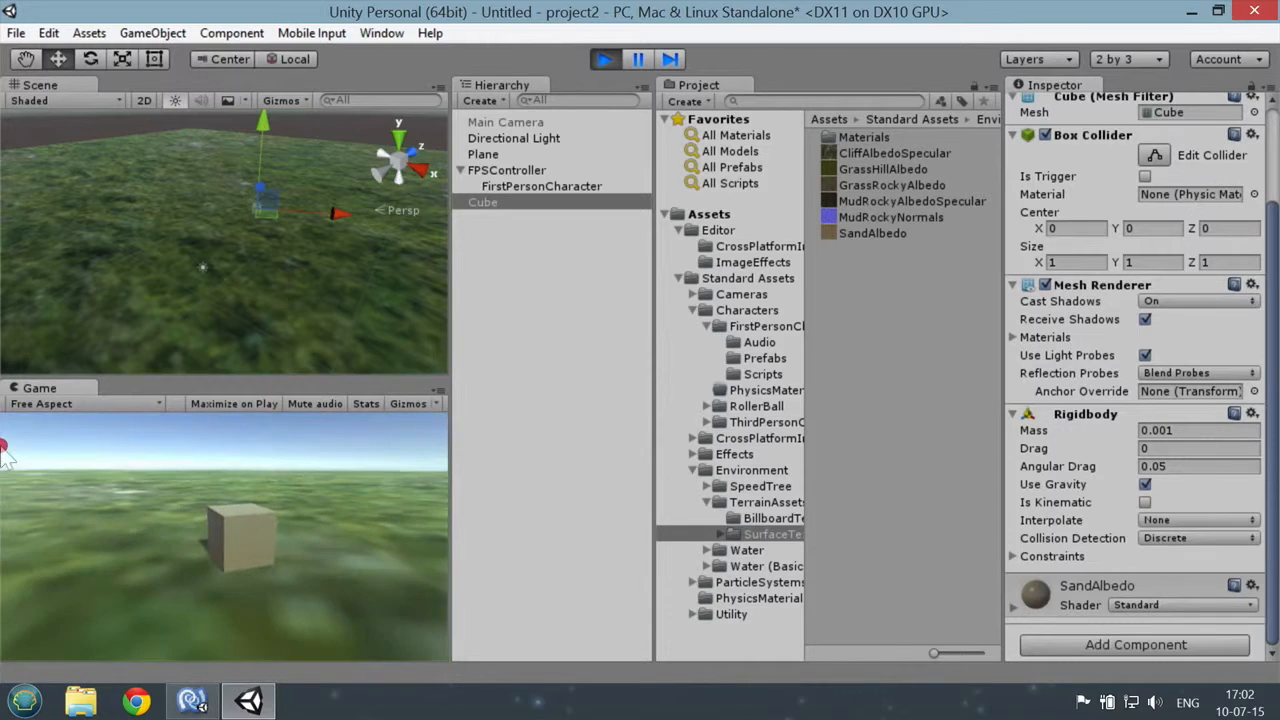
key("w")
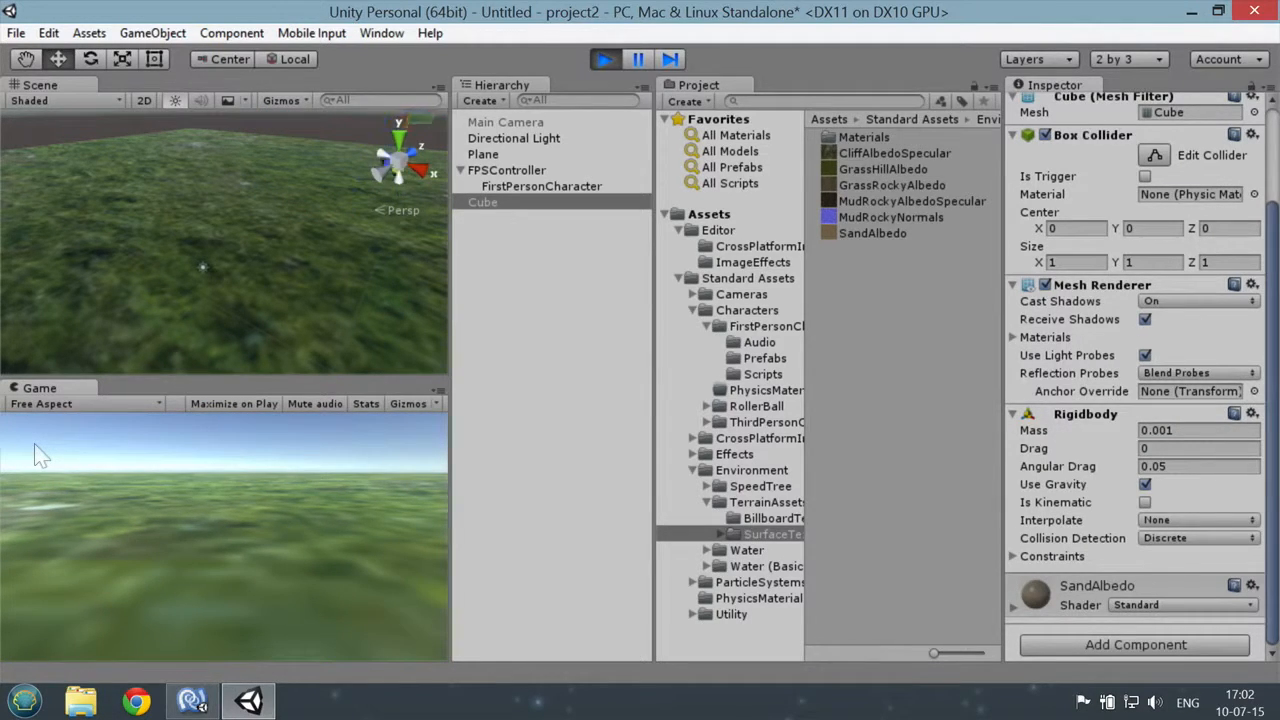
left_click(604, 60)
left_click_drag(1152, 432, 1190, 430)
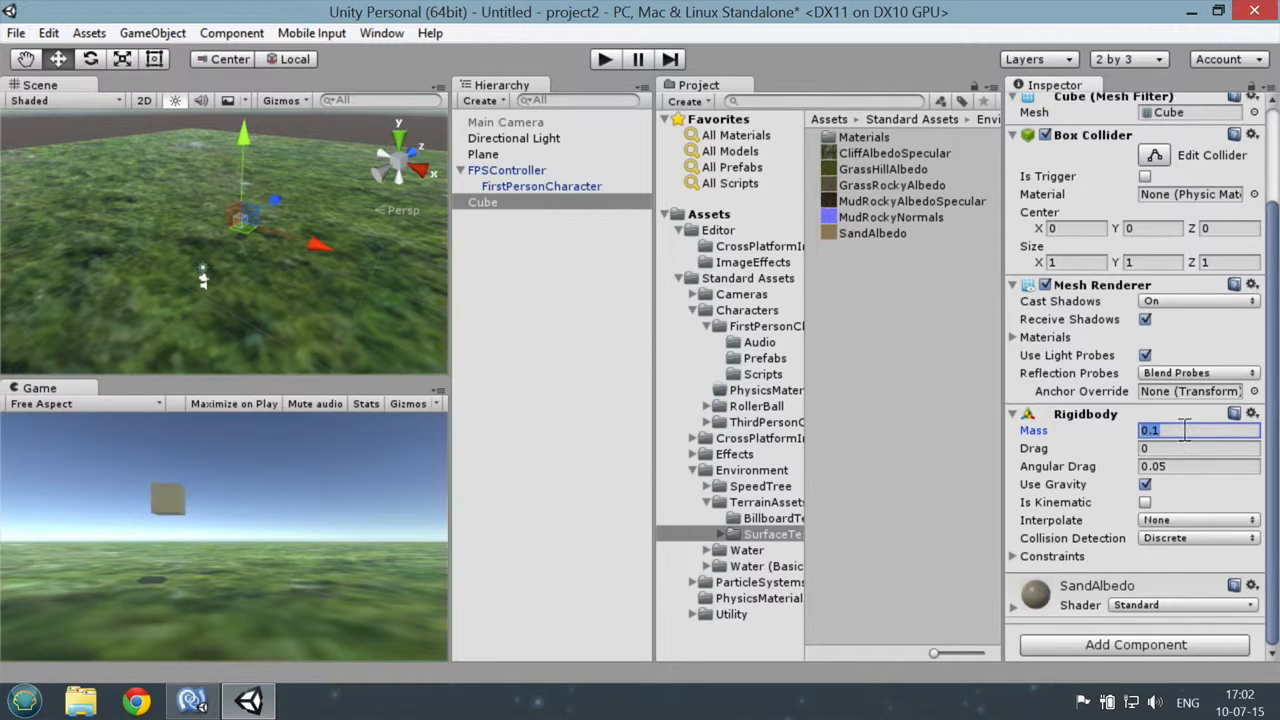
left_click(1187, 430)
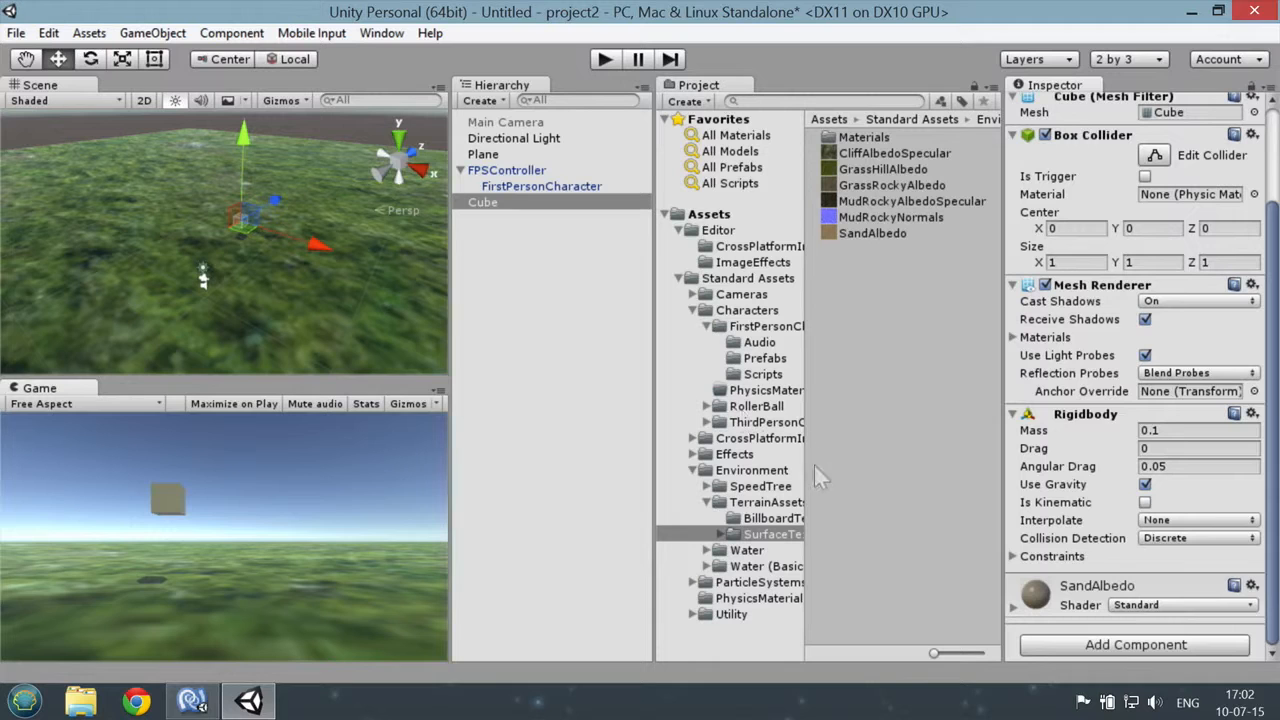
- Widen the project's folder tree and open the Prefabs folder inside the ParticleSystems standard assets
left_click_drag(810, 480, 852, 462)
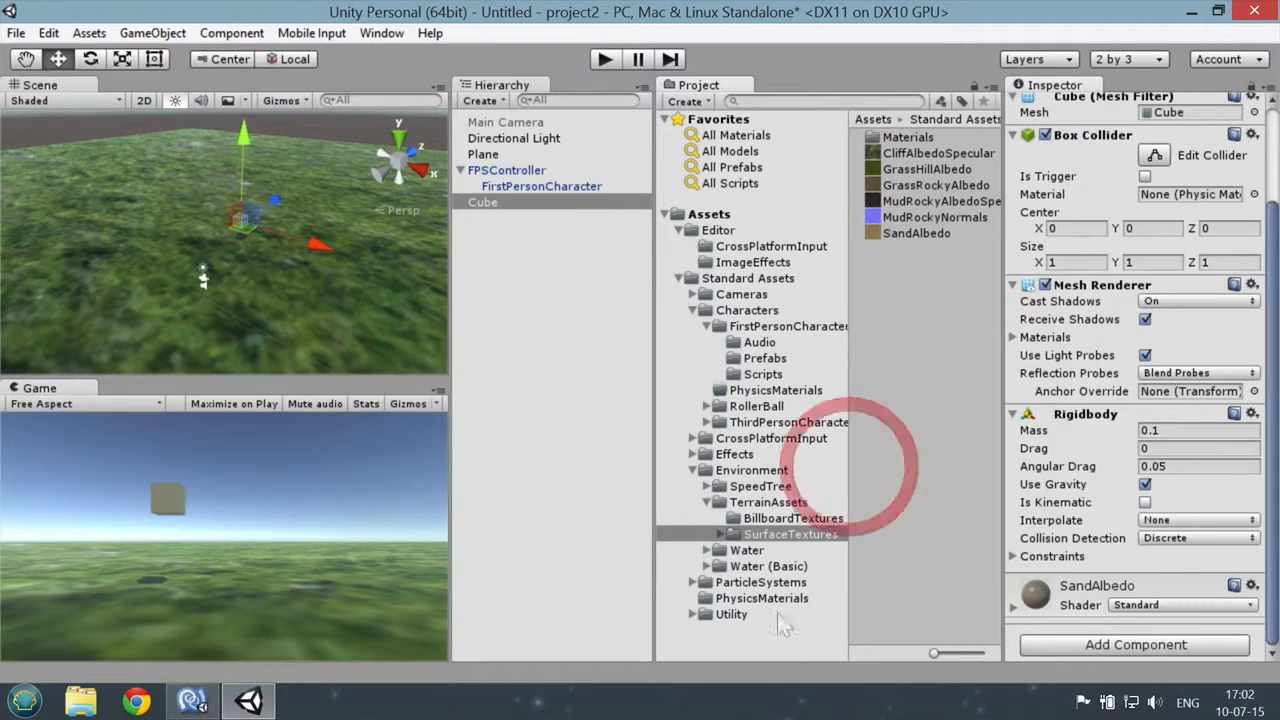
left_click(764, 584)
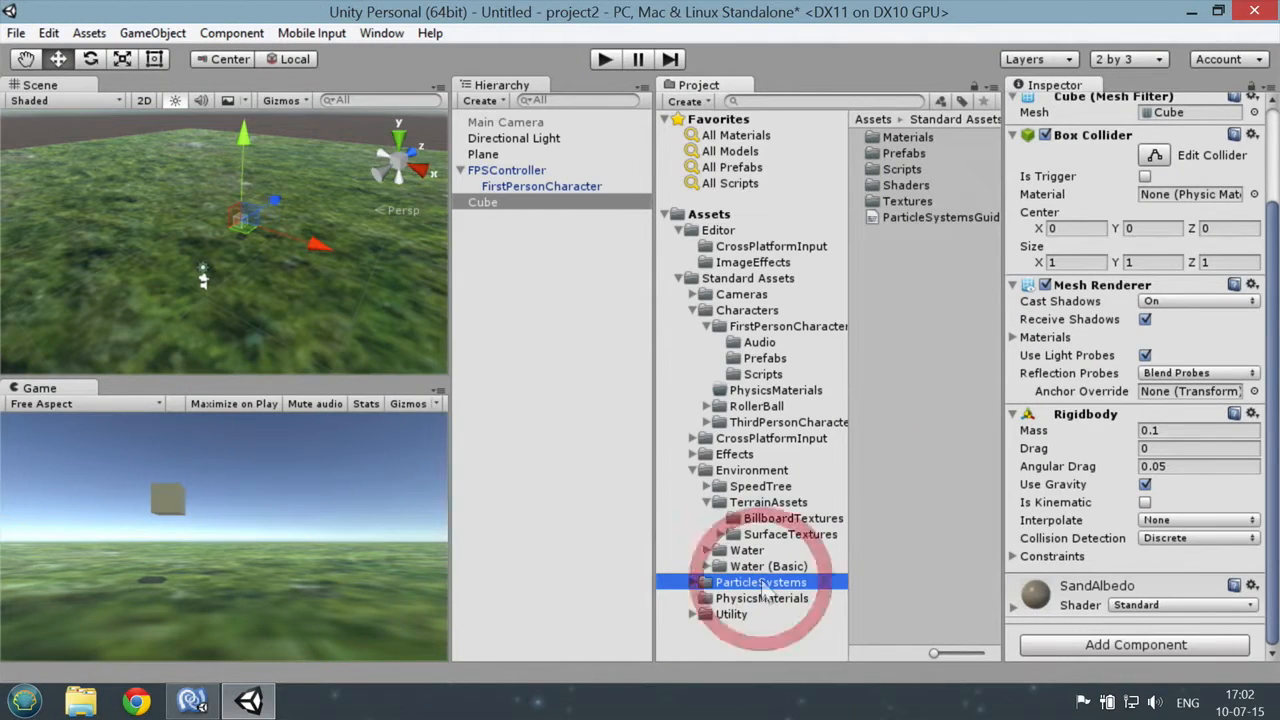
left_click(704, 583)
left_click_drag(840, 597, 848, 640)
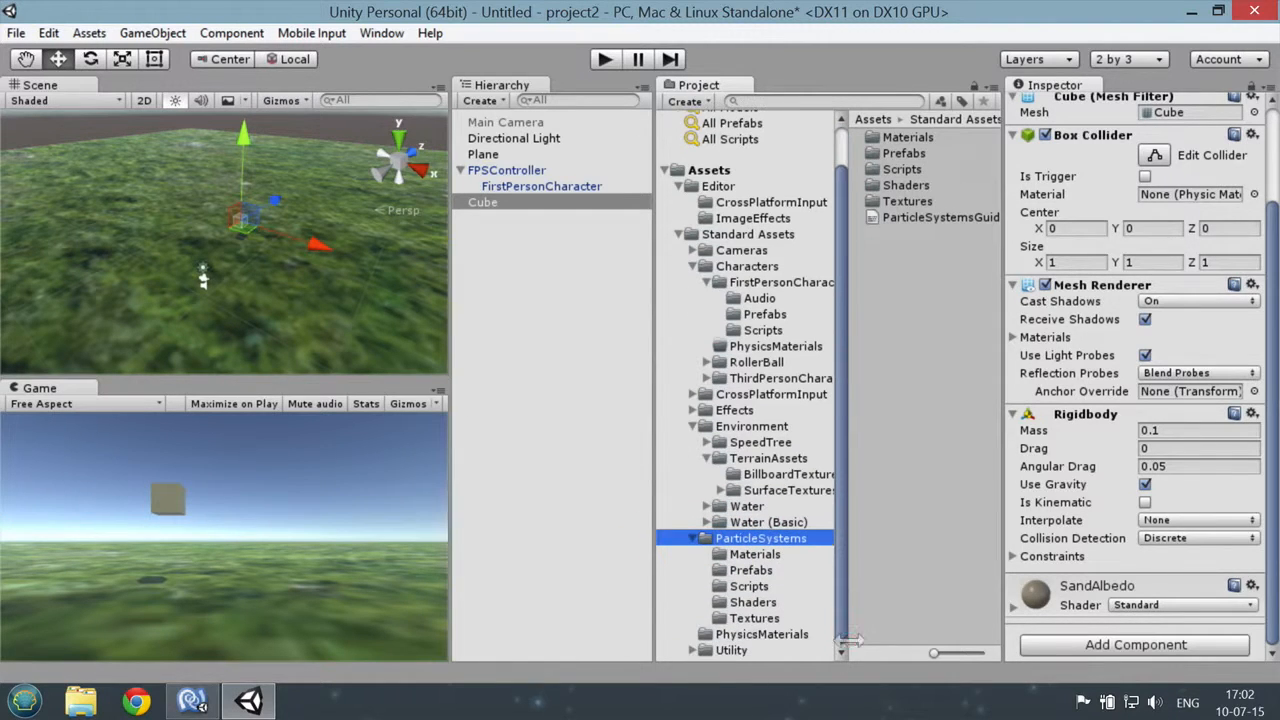
left_click(752, 571)
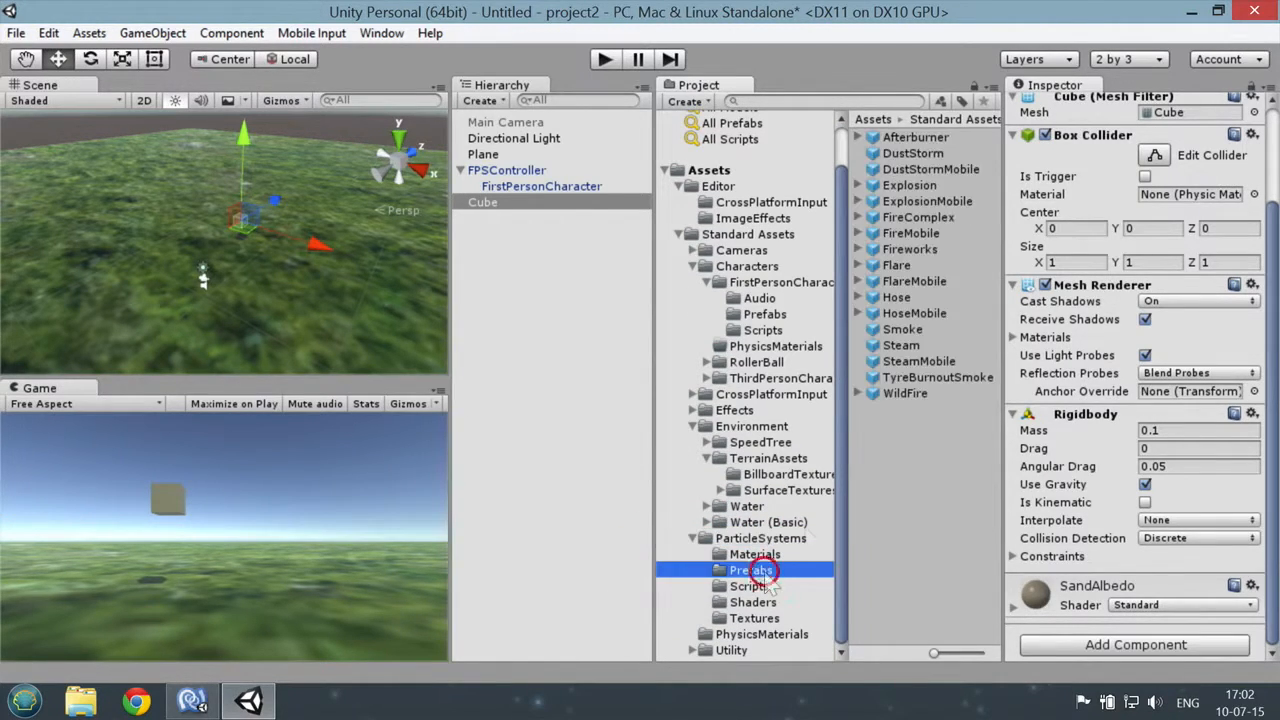
- Attach the Fireworks particle prefab to the Cube as its child object
left_click(910, 250)
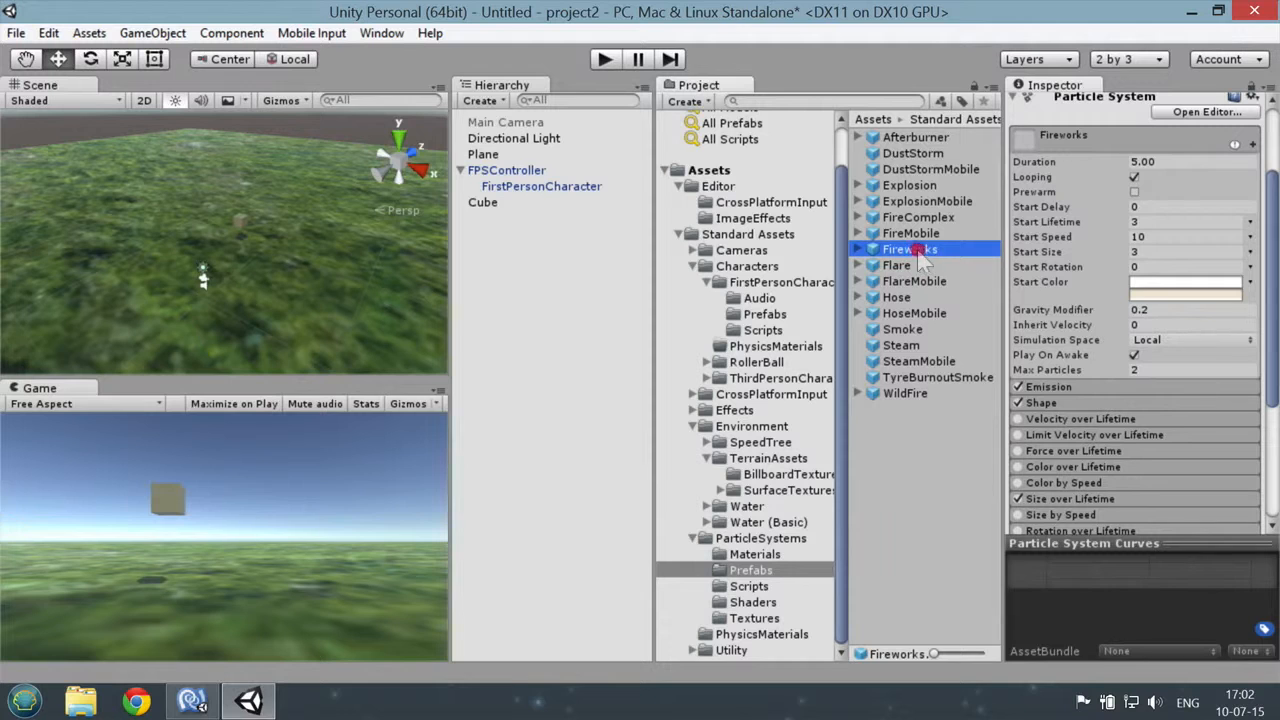
left_click_drag(922, 260, 566, 205)
left_click_drag(492, 218, 485, 205)
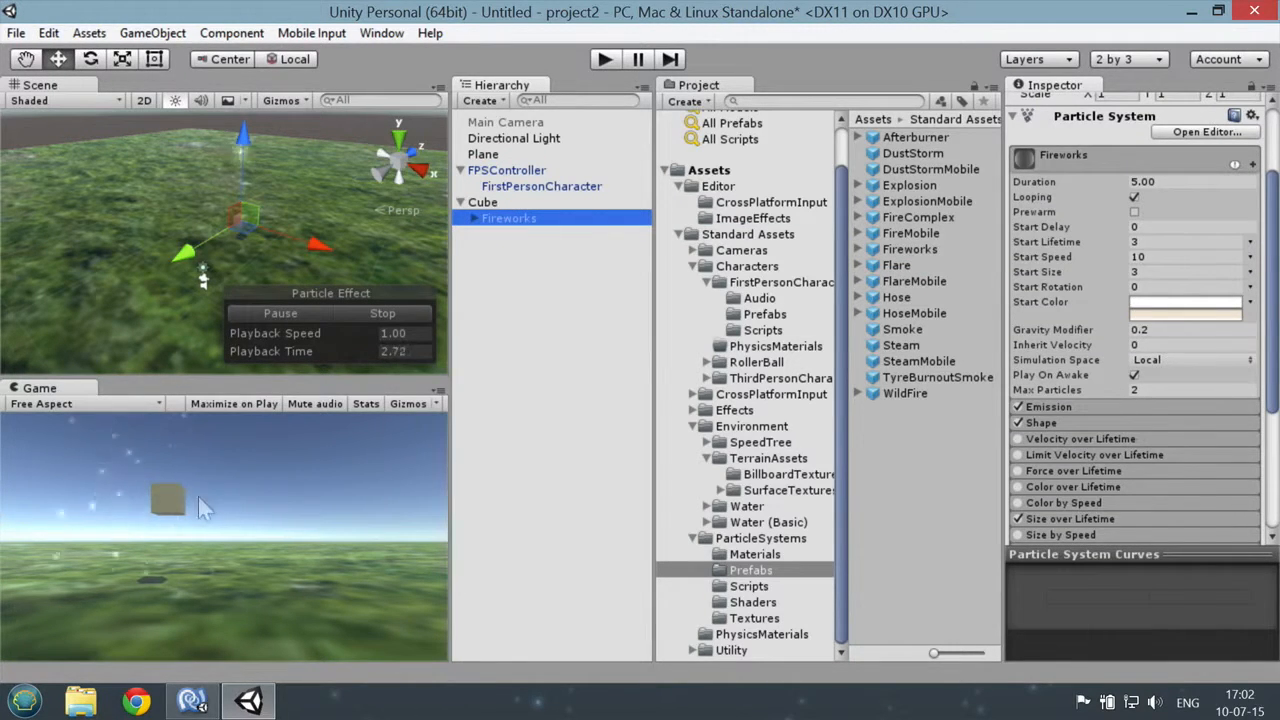
left_click(157, 490)
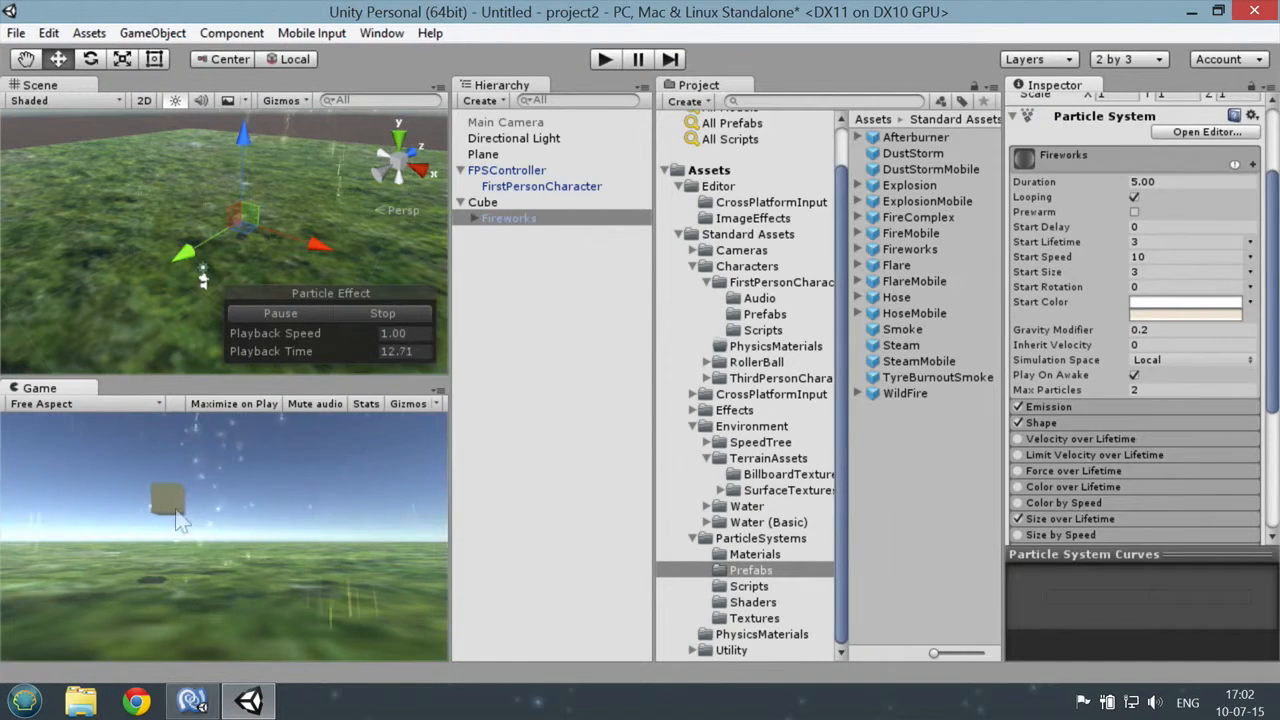
- Run the game, push the cube with its fireworks effect around the grass, and stop the game
left_click(605, 59)
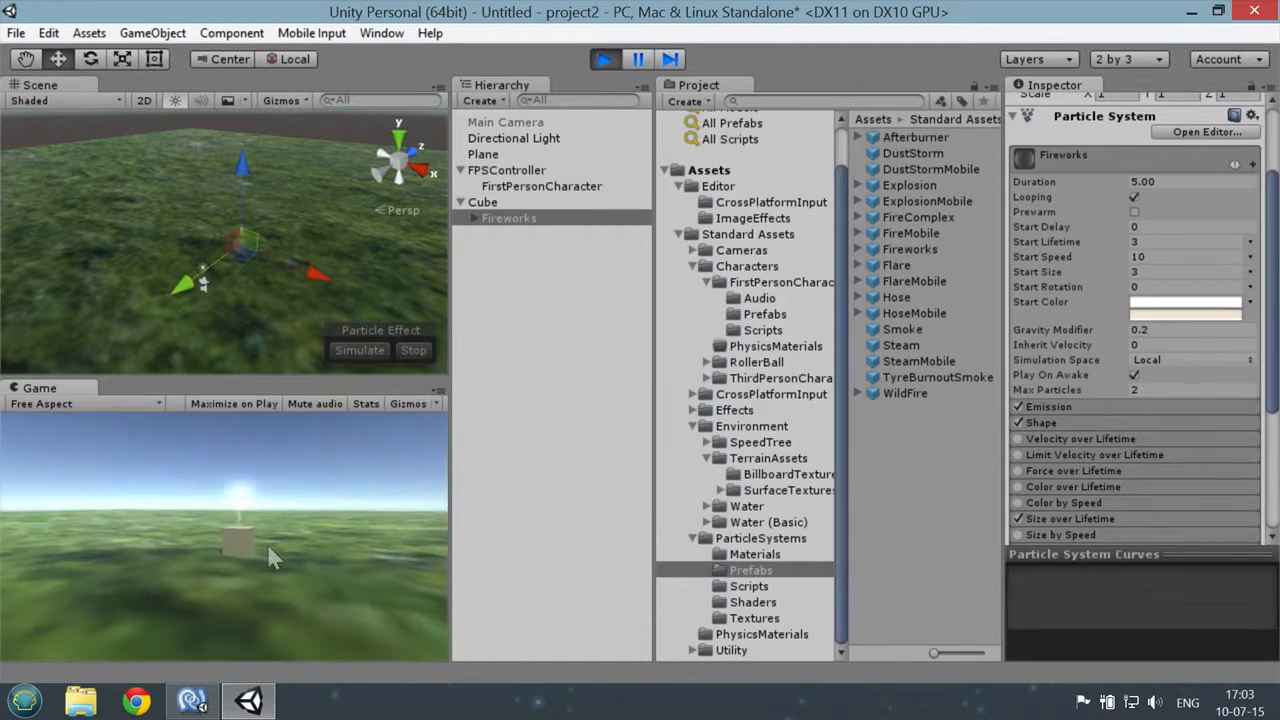
key("w")
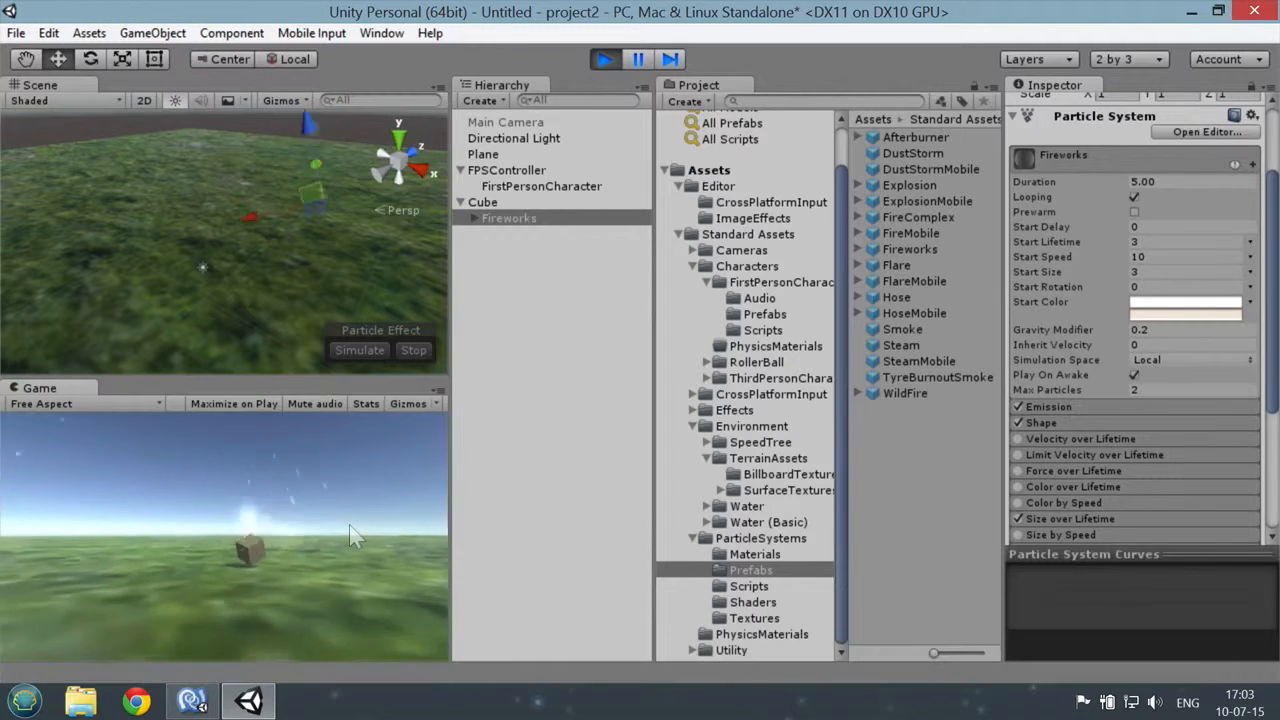
key("w")
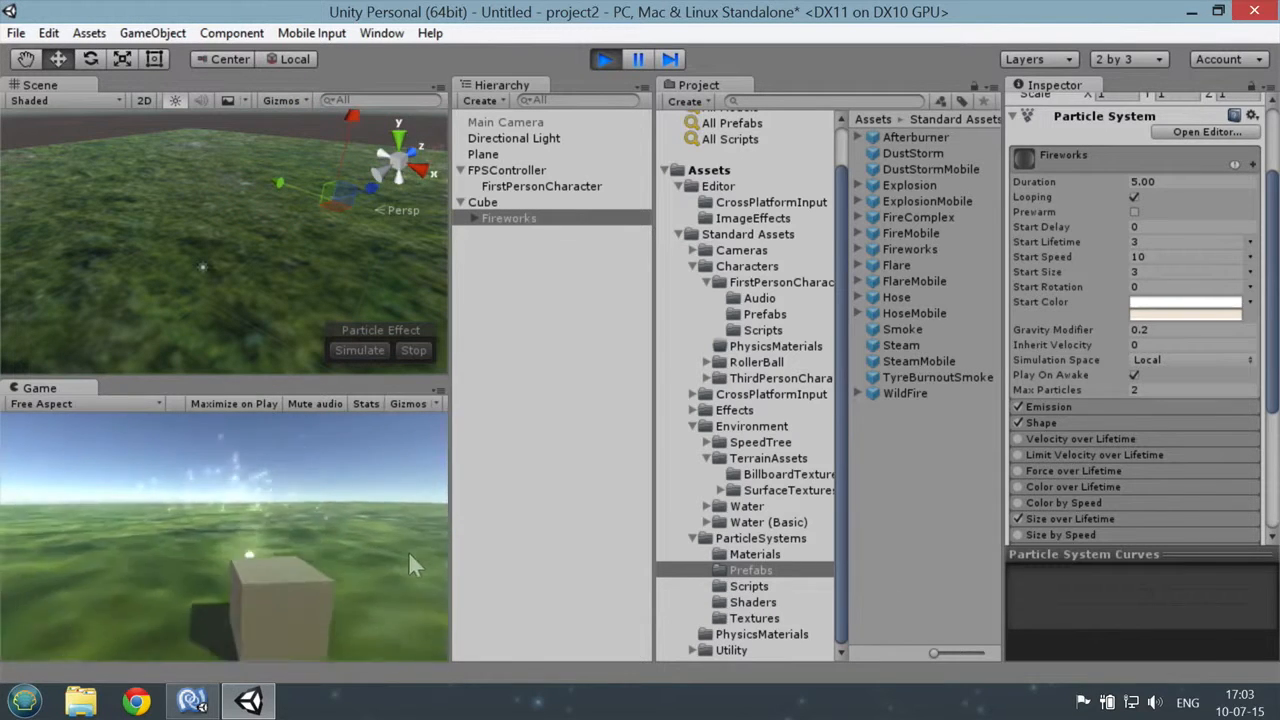
key("w")
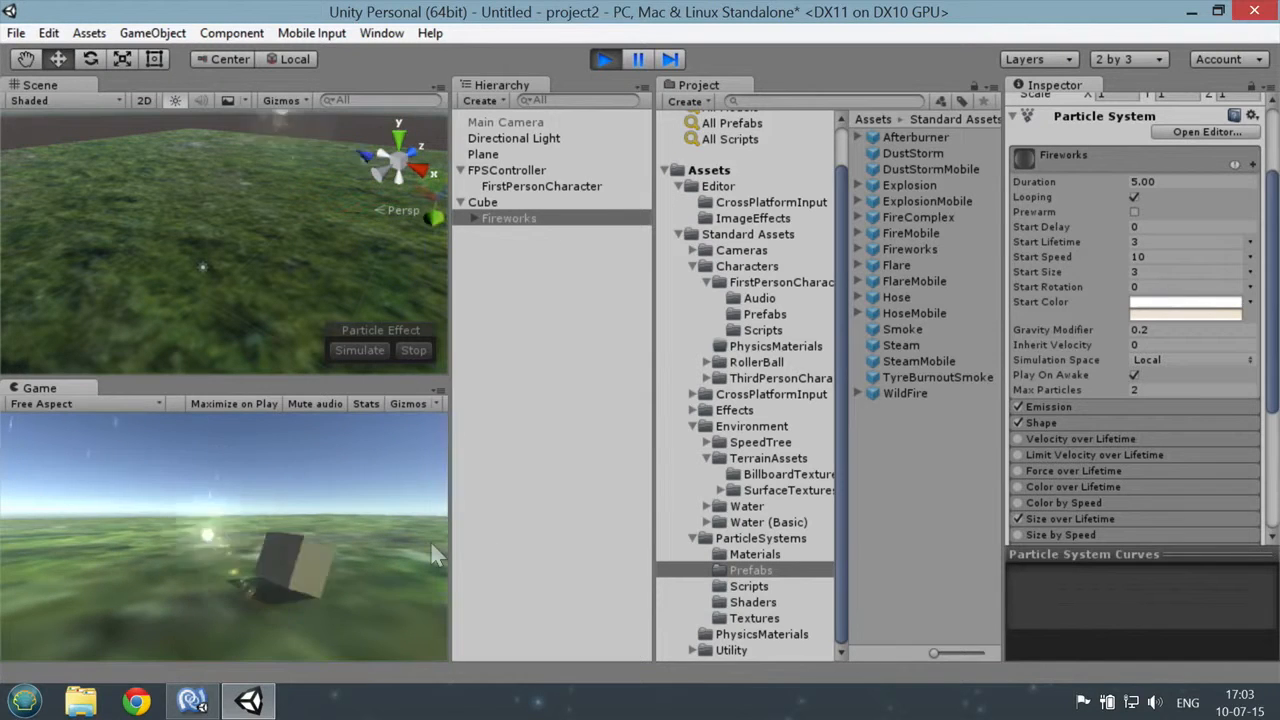
key("w")
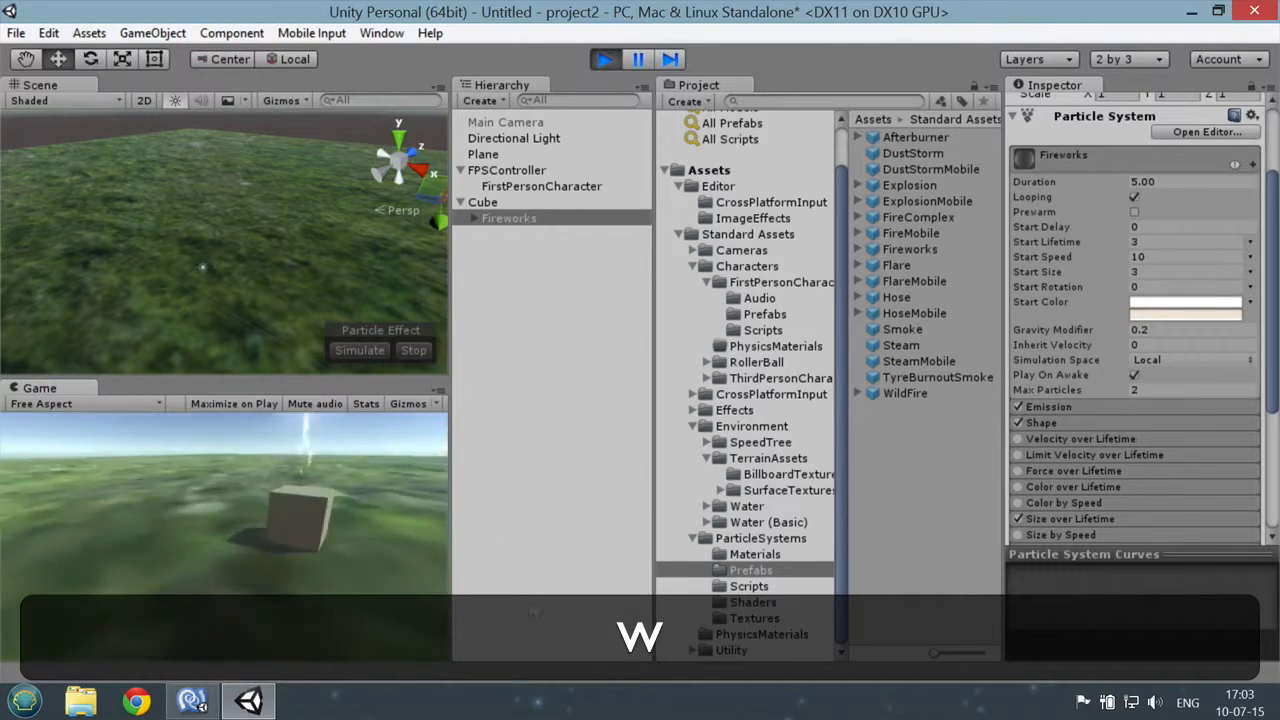
key("w")
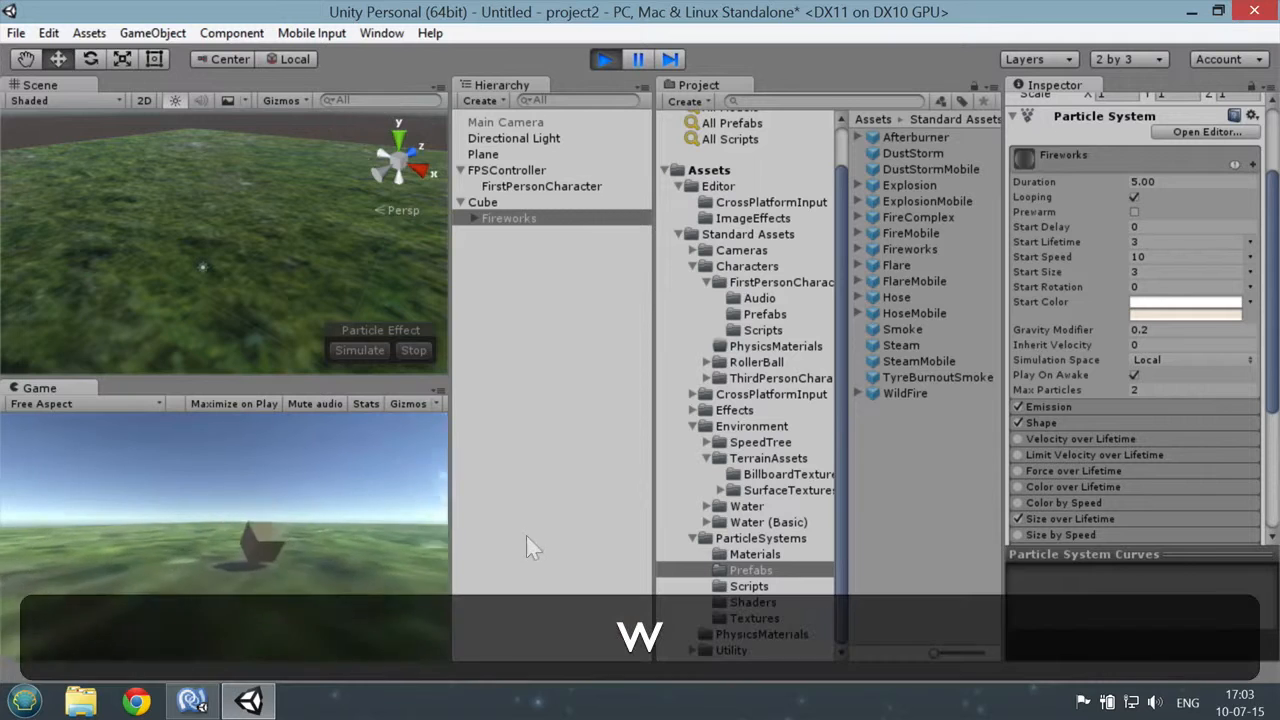
key("w")
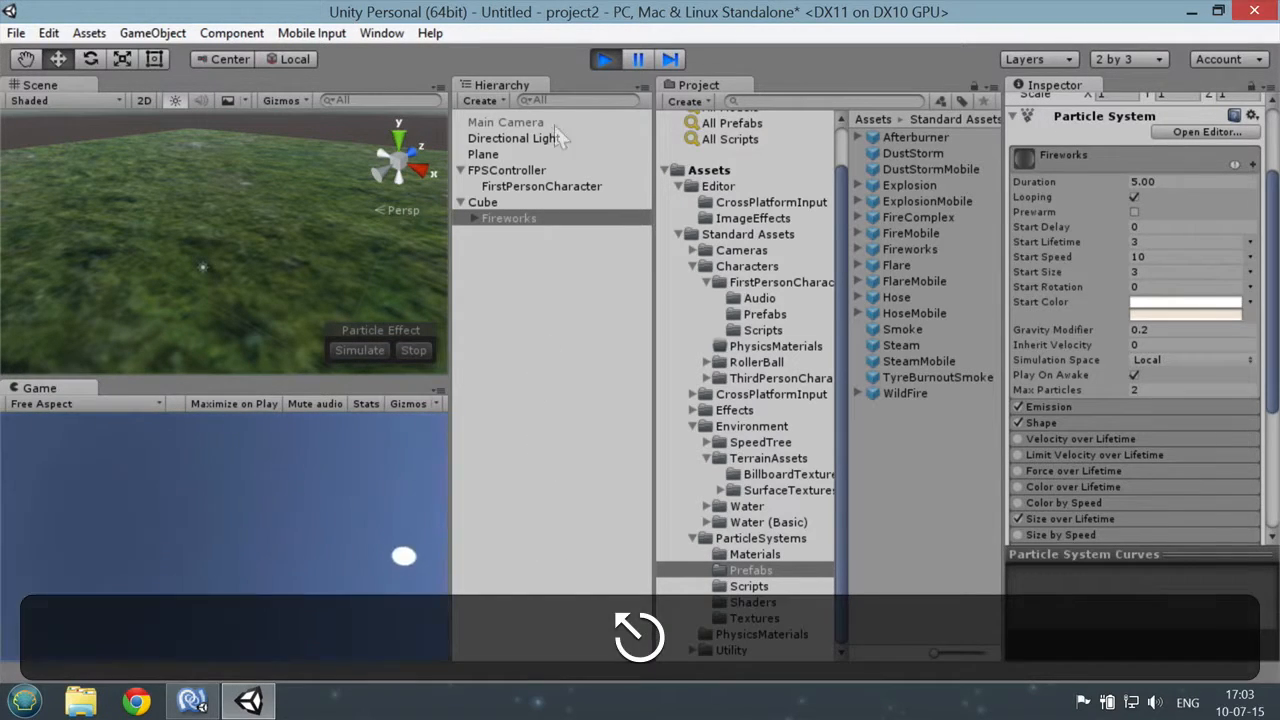
left_click(605, 60)
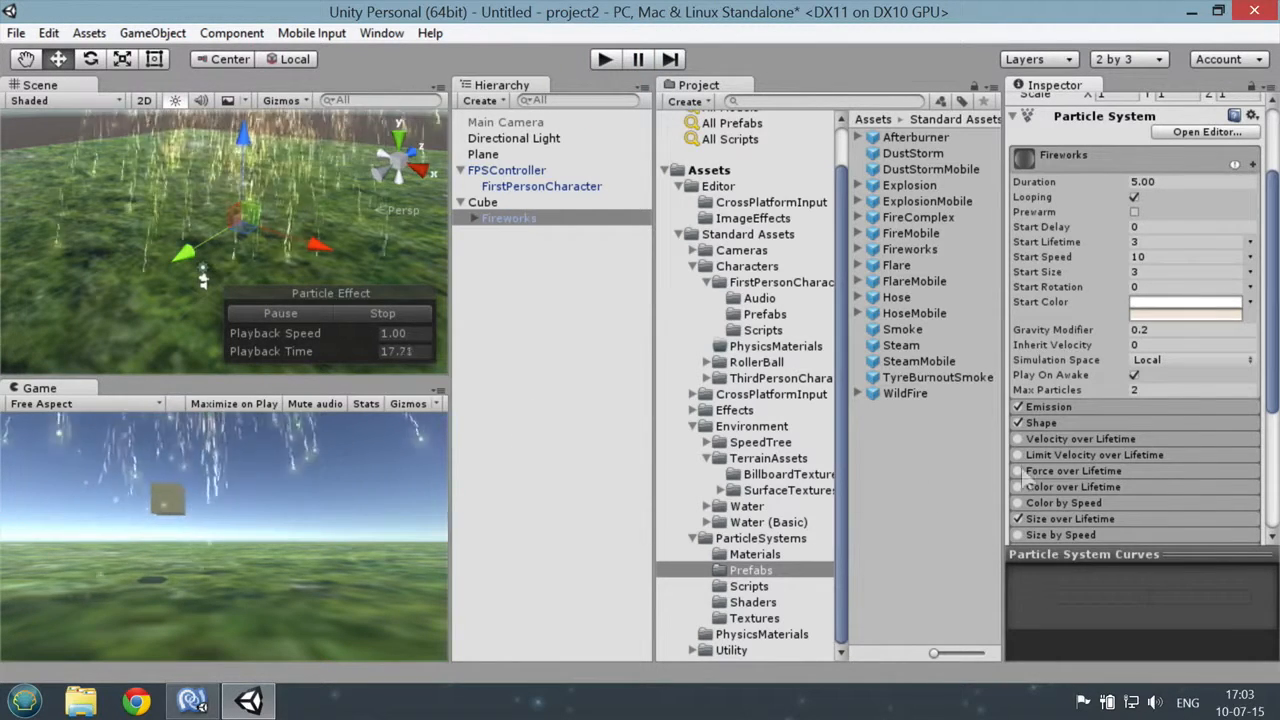
- Set the Fireworks particle system's start speed to 100 and its start size to 200
left_click_drag(1275, 345, 1276, 297)
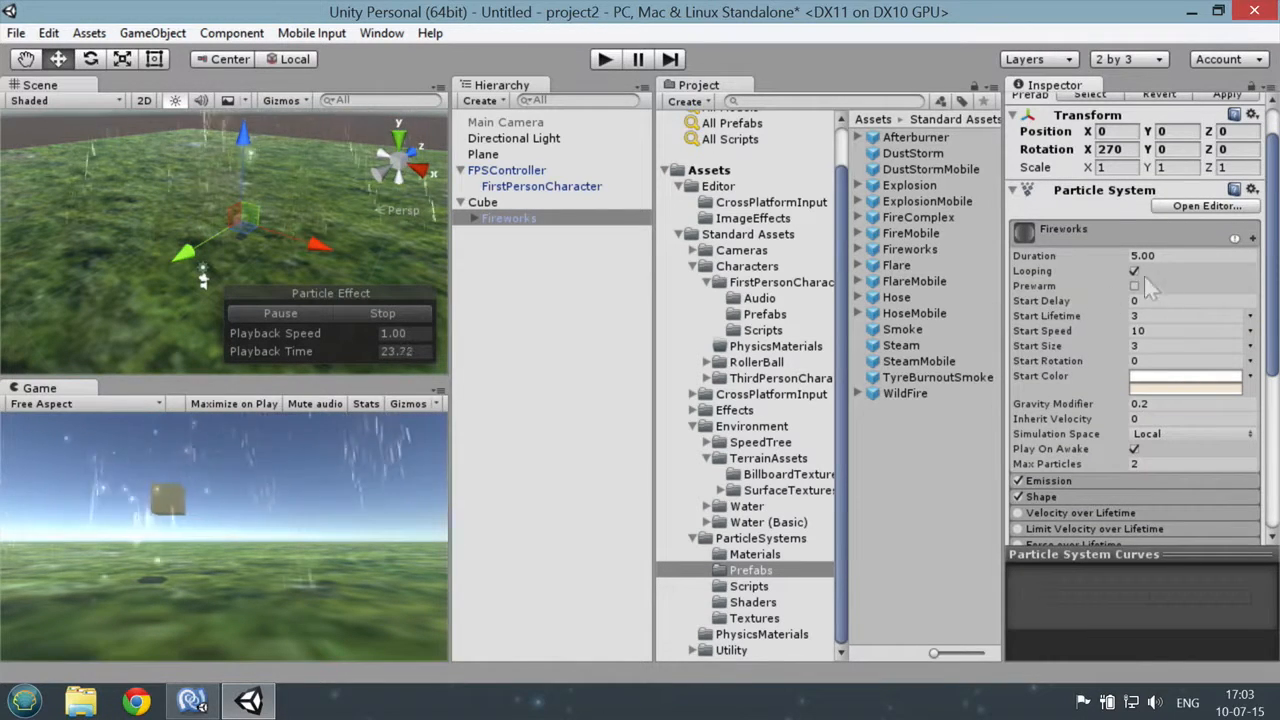
left_click(1160, 331)
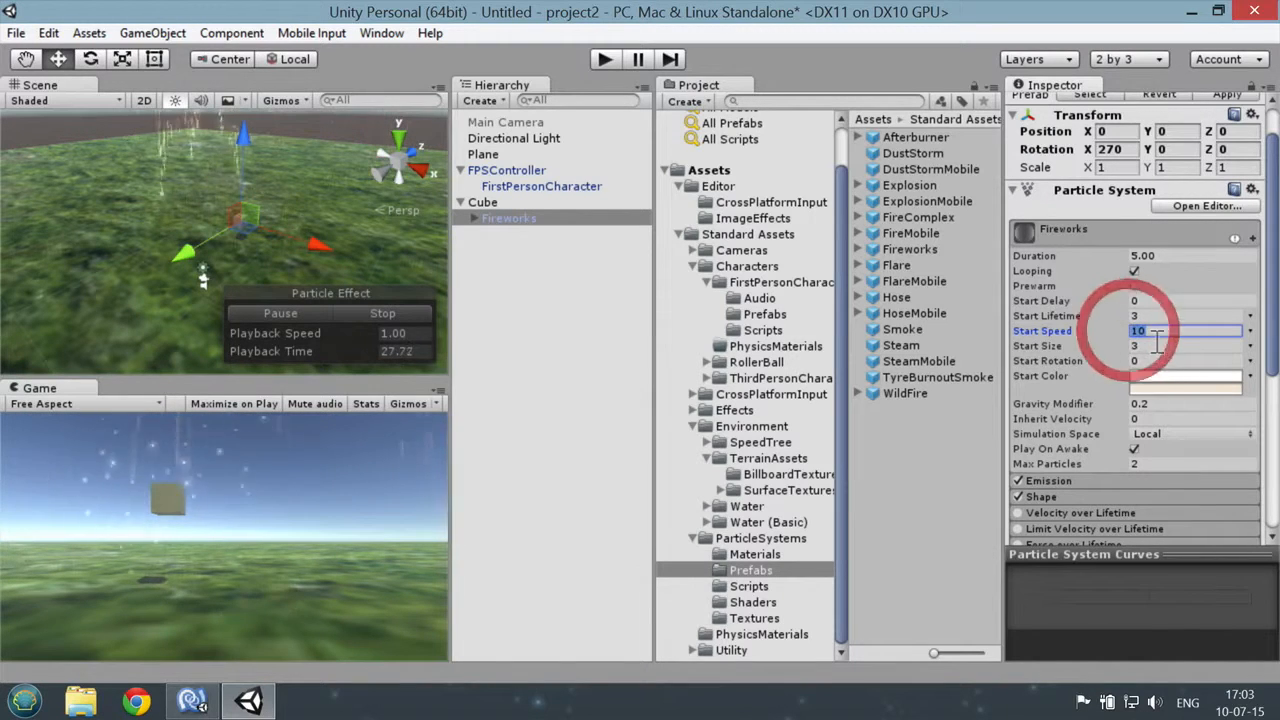
type("0")
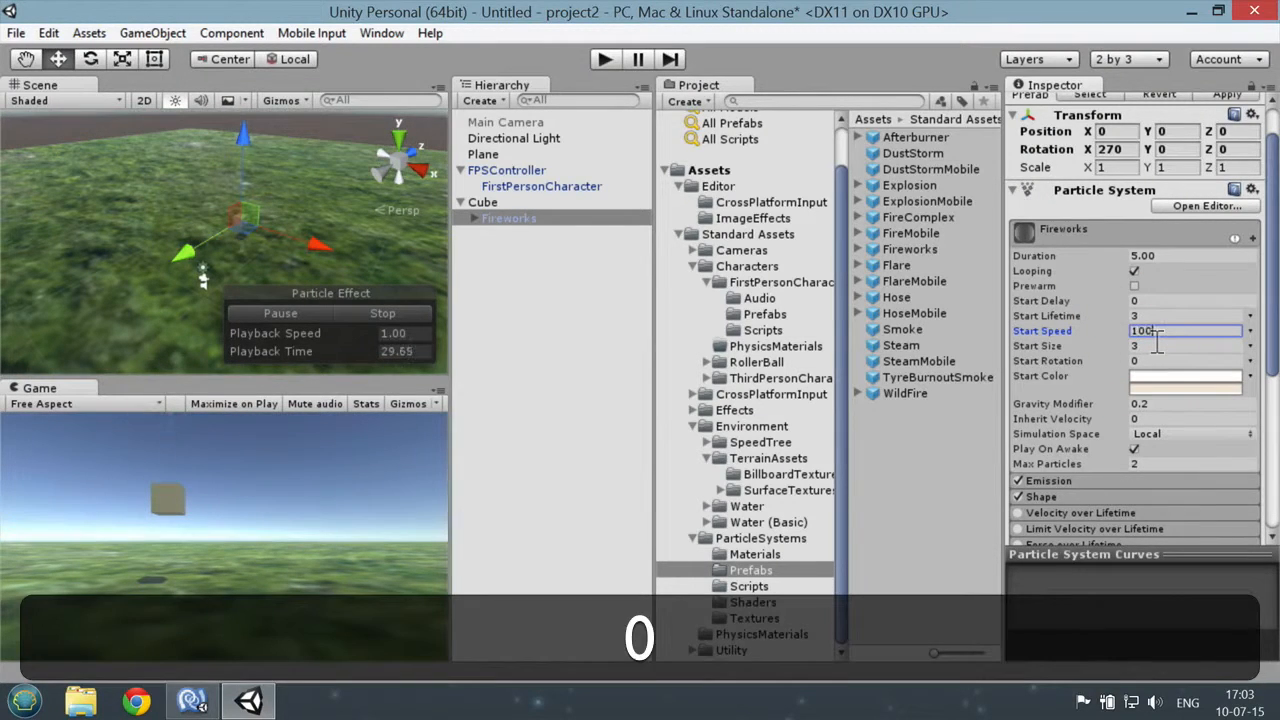
left_click_drag(1133, 343, 1127, 343)
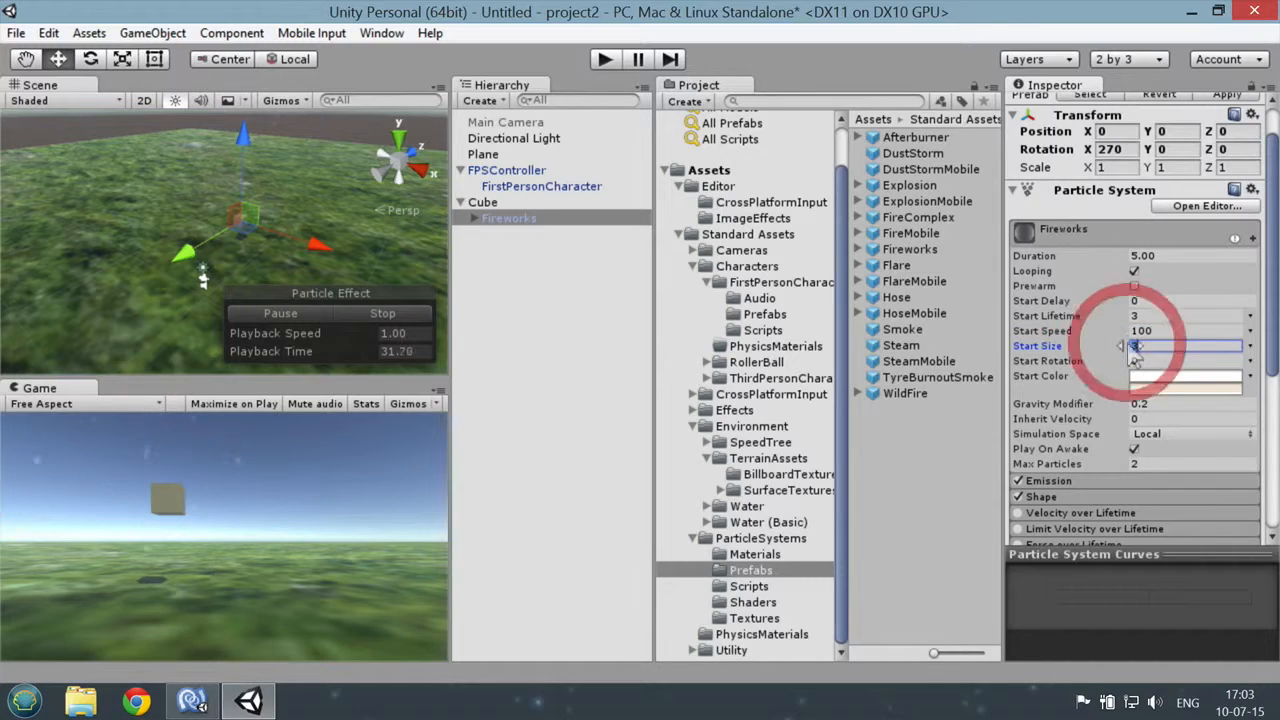
type("200")
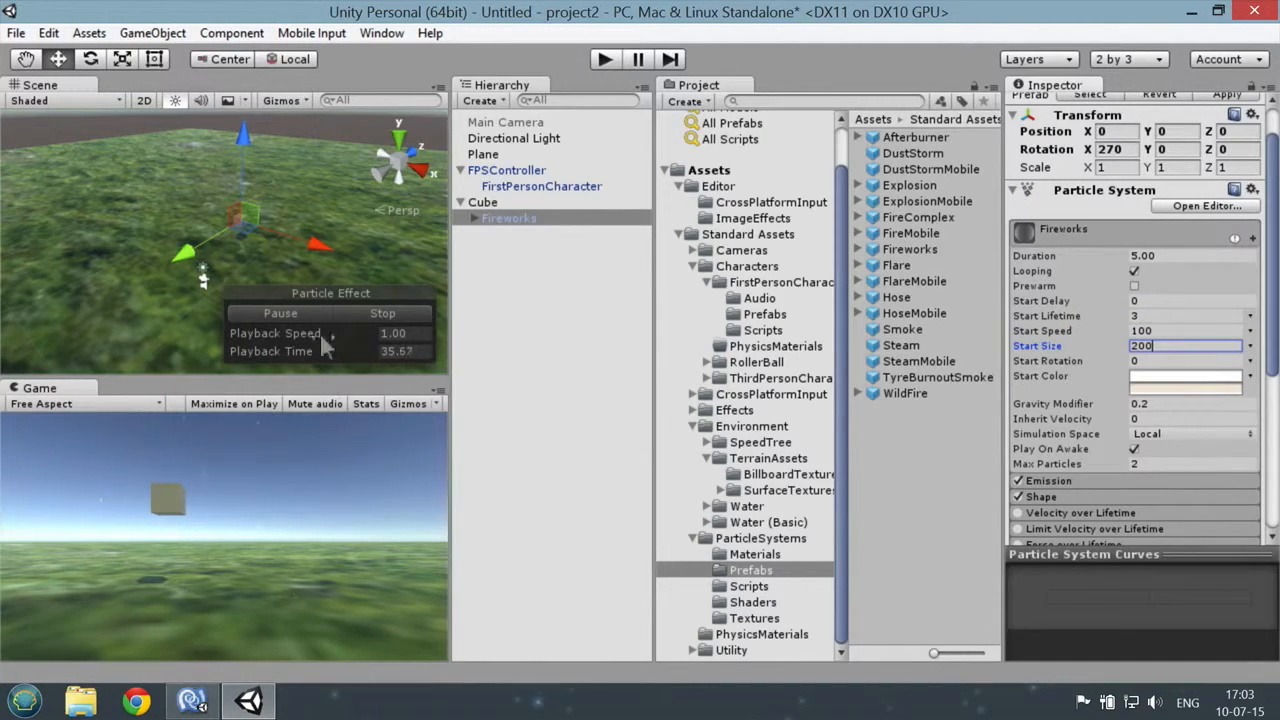
scroll(280, 200, "down", 10)
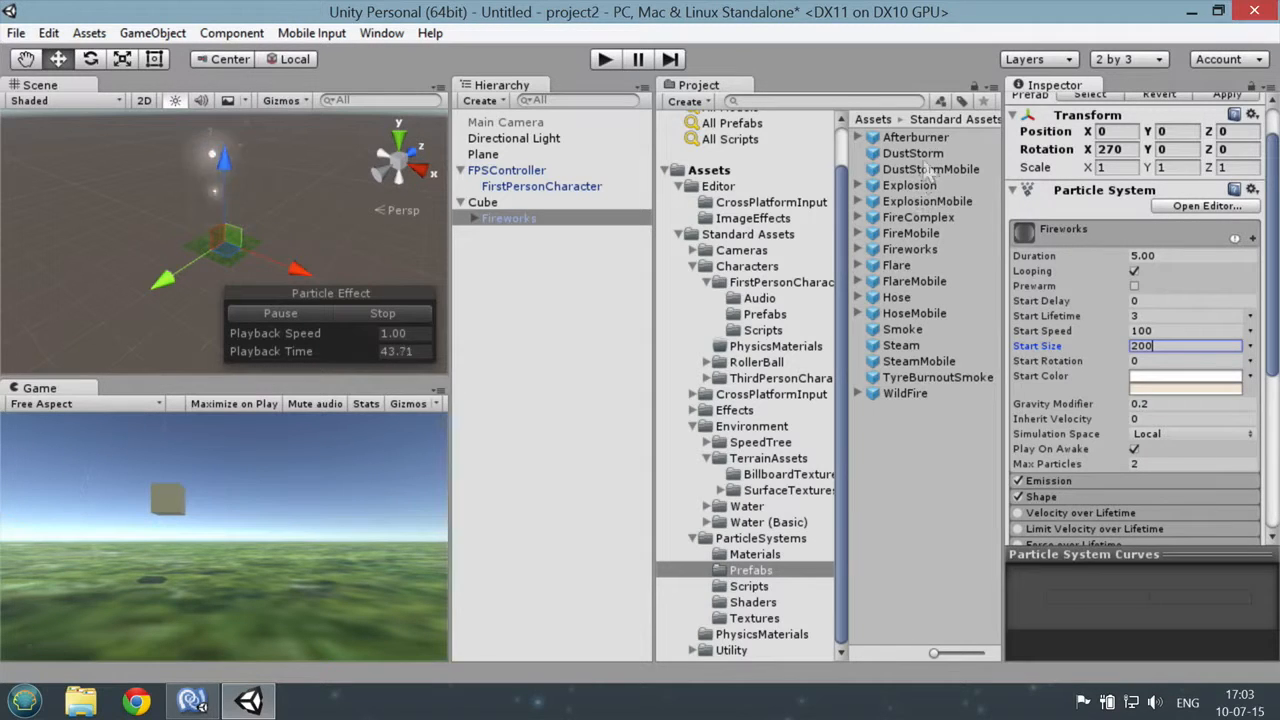
- Attach the Afterburner particle prefab to the Cube as a second child beside Fireworks
left_click(560, 218)
left_click(405, 379)
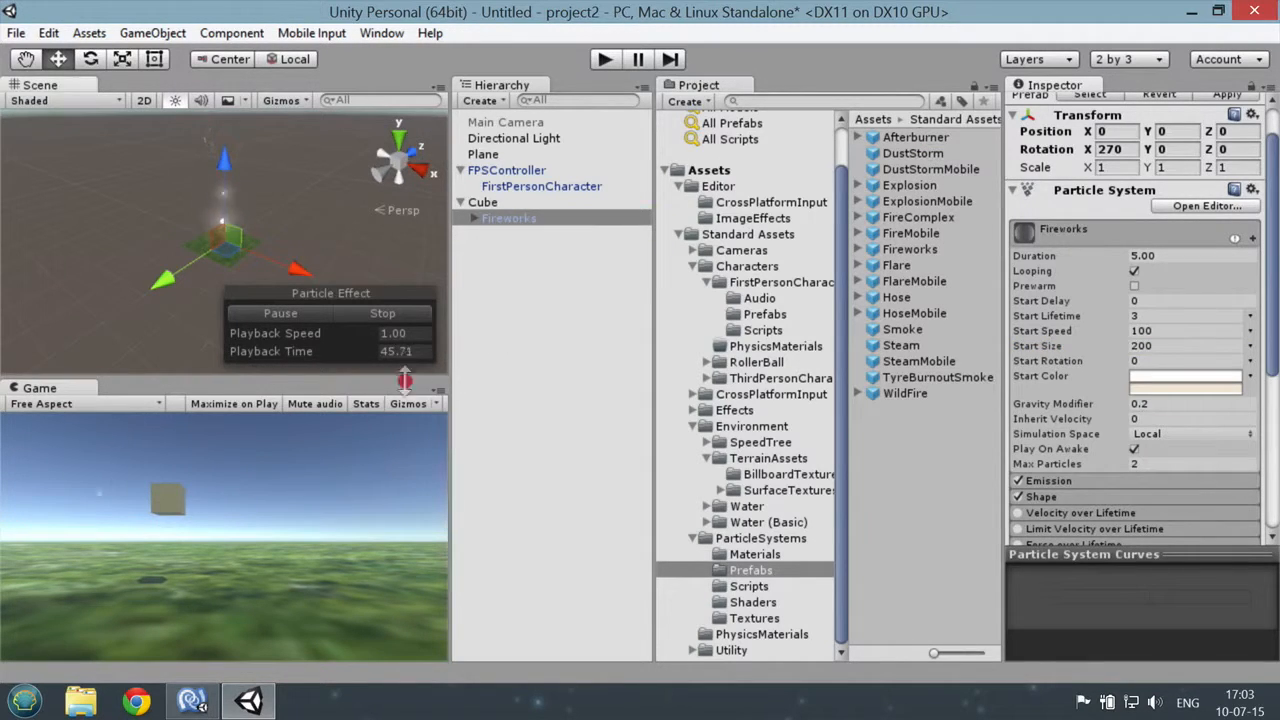
left_click_drag(242, 474, 494, 204)
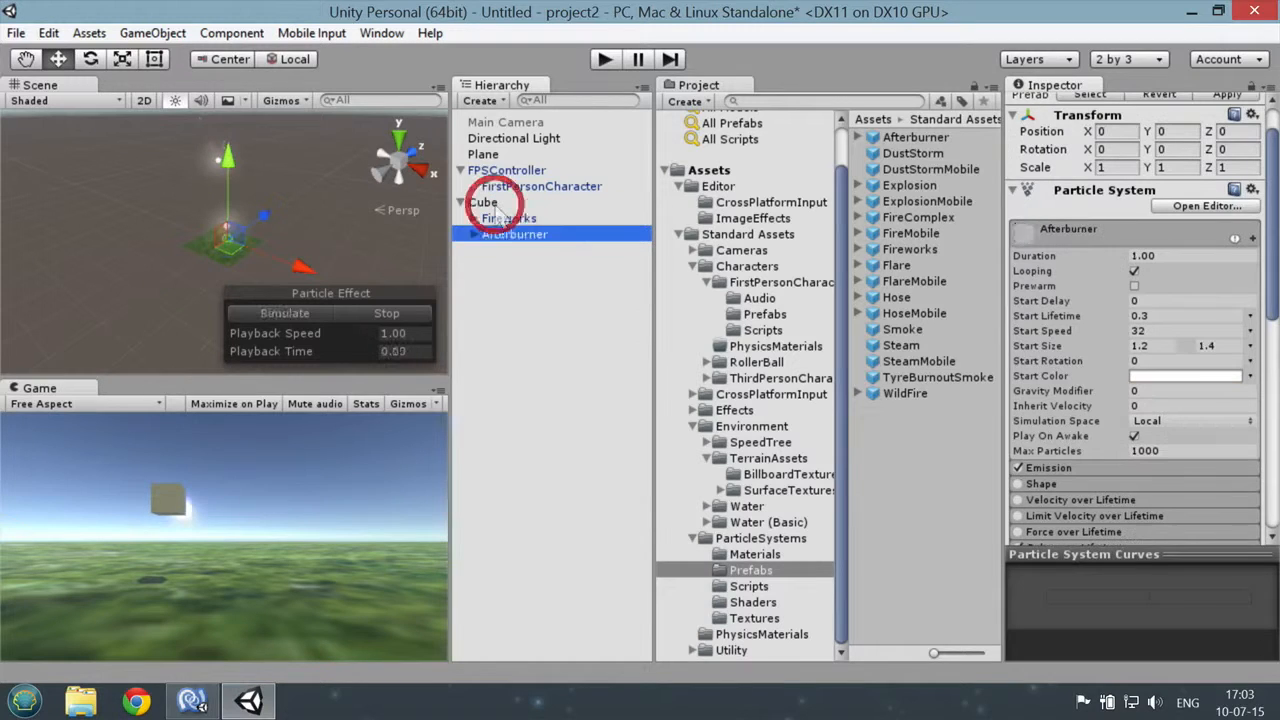
left_click(170, 500)
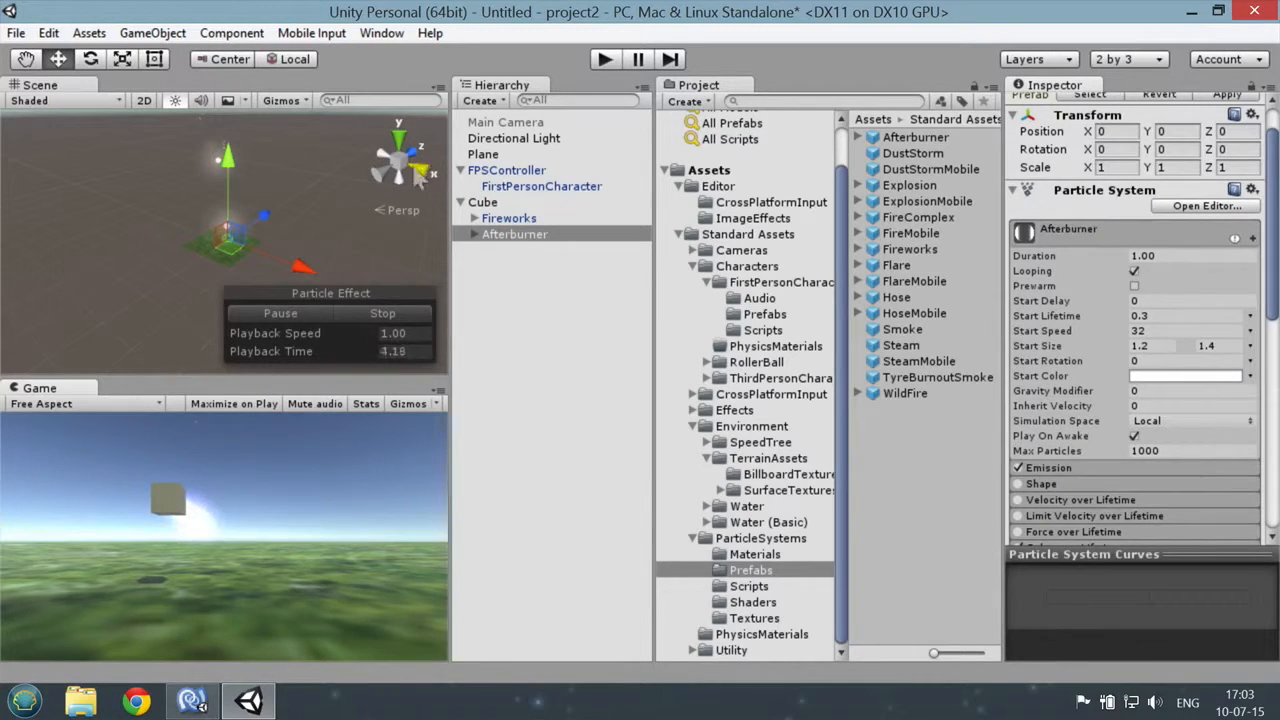
- Run the game and push the cube around the grass to test its Afterburner and Fireworks effects
left_click(606, 59)
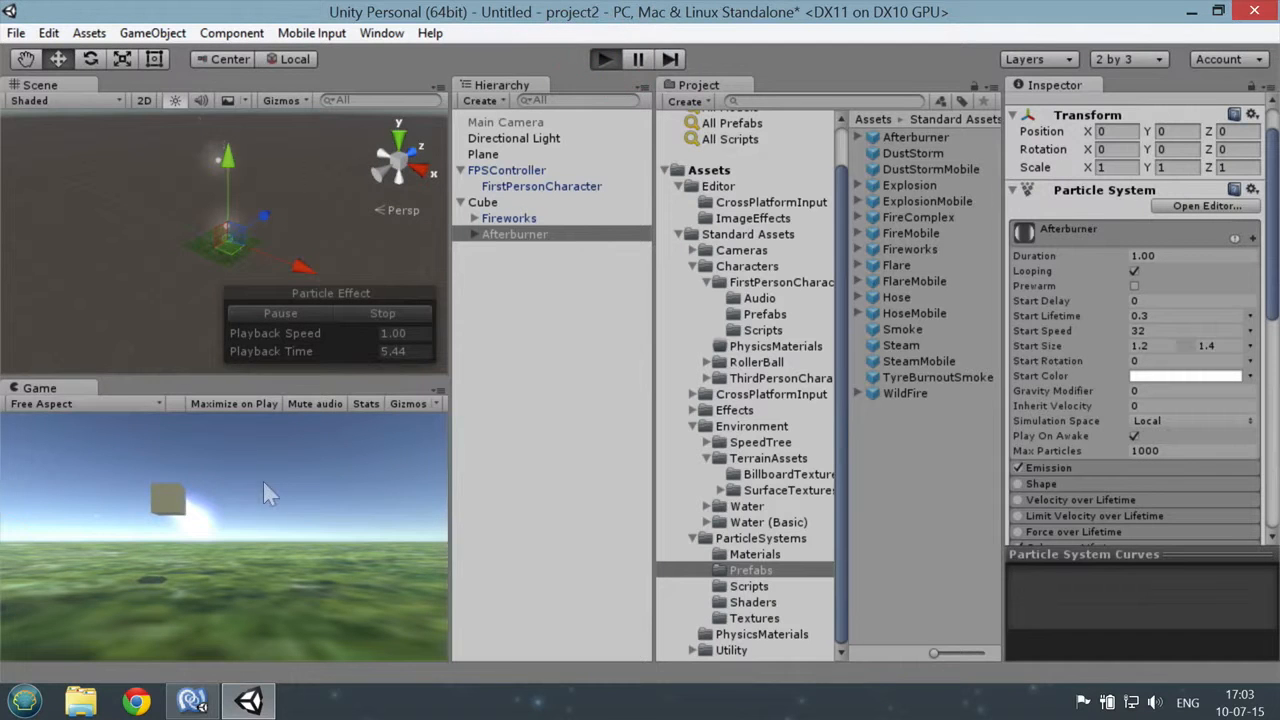
key("a")
key("w")
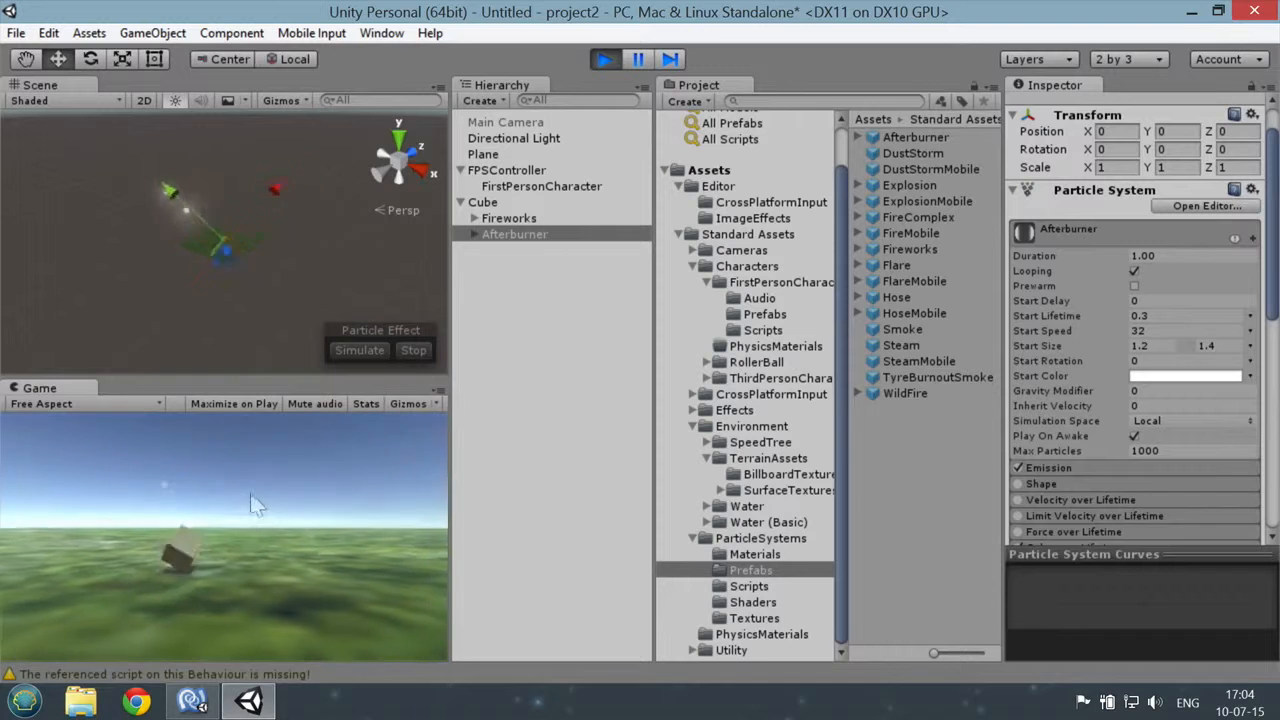
key("w")
key("a")
key("d")
key("w")
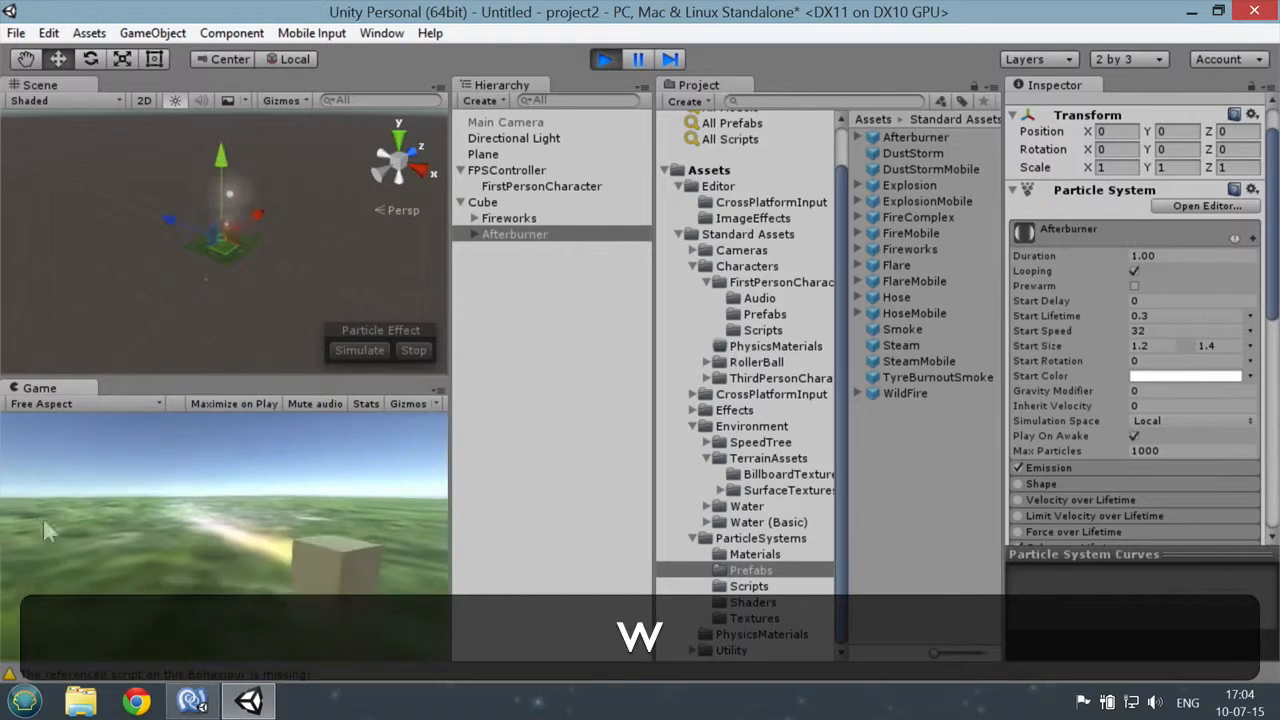
key("s")
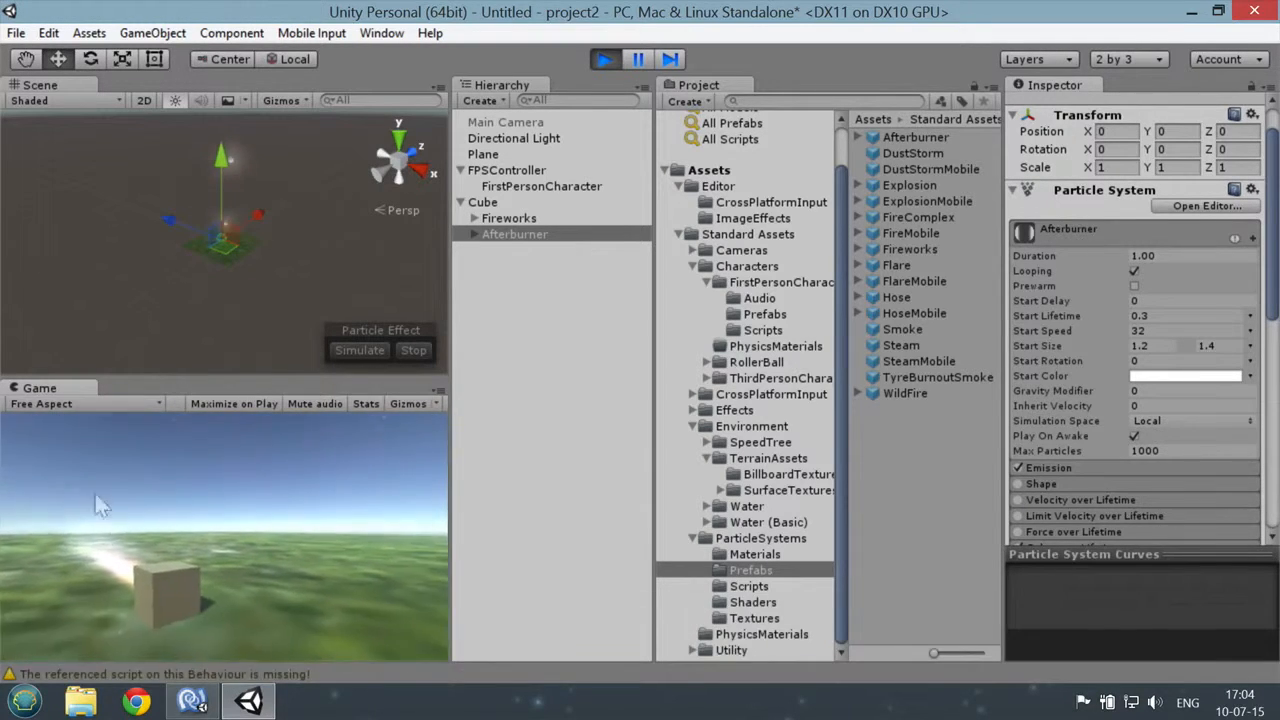
key("w")
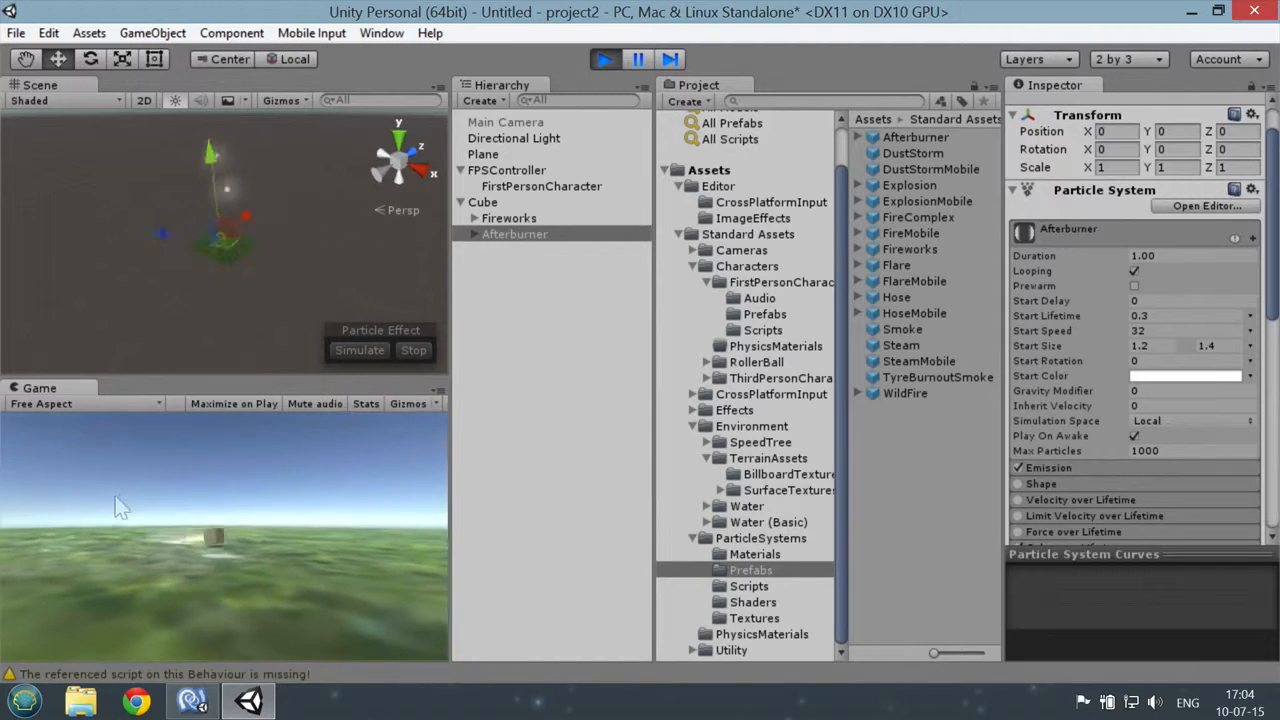
key("a")
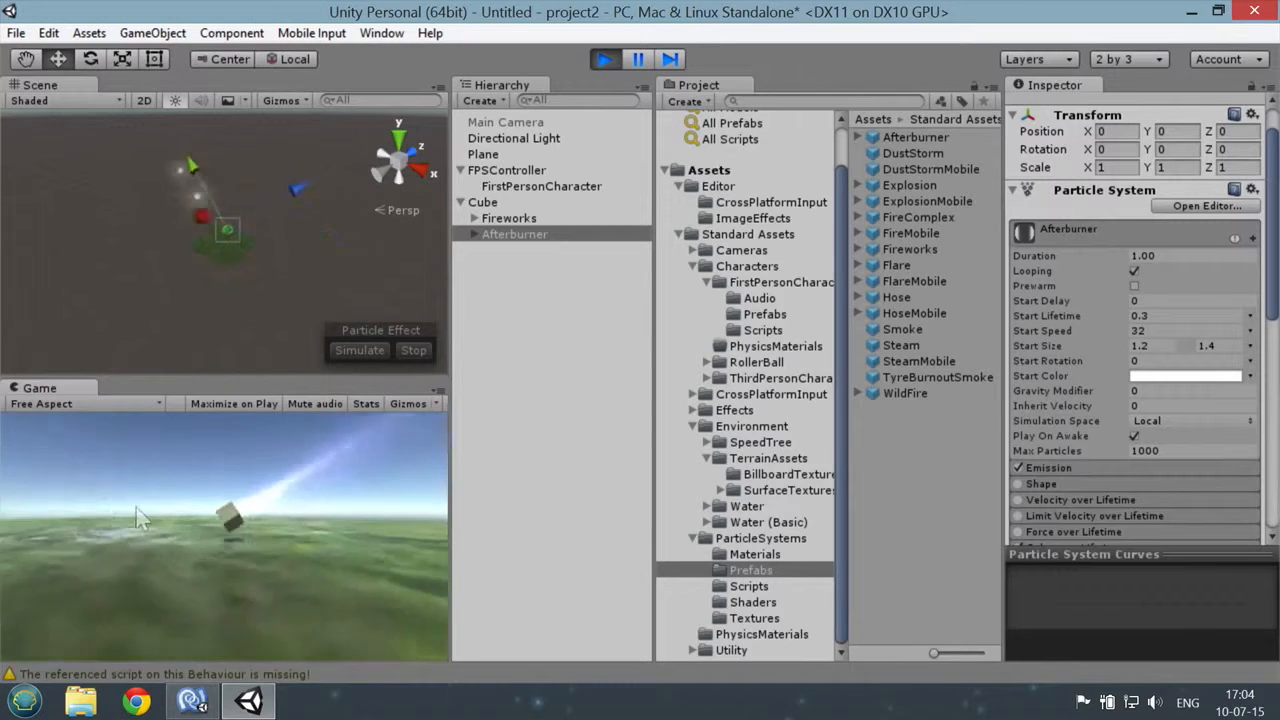
key("shift+a")
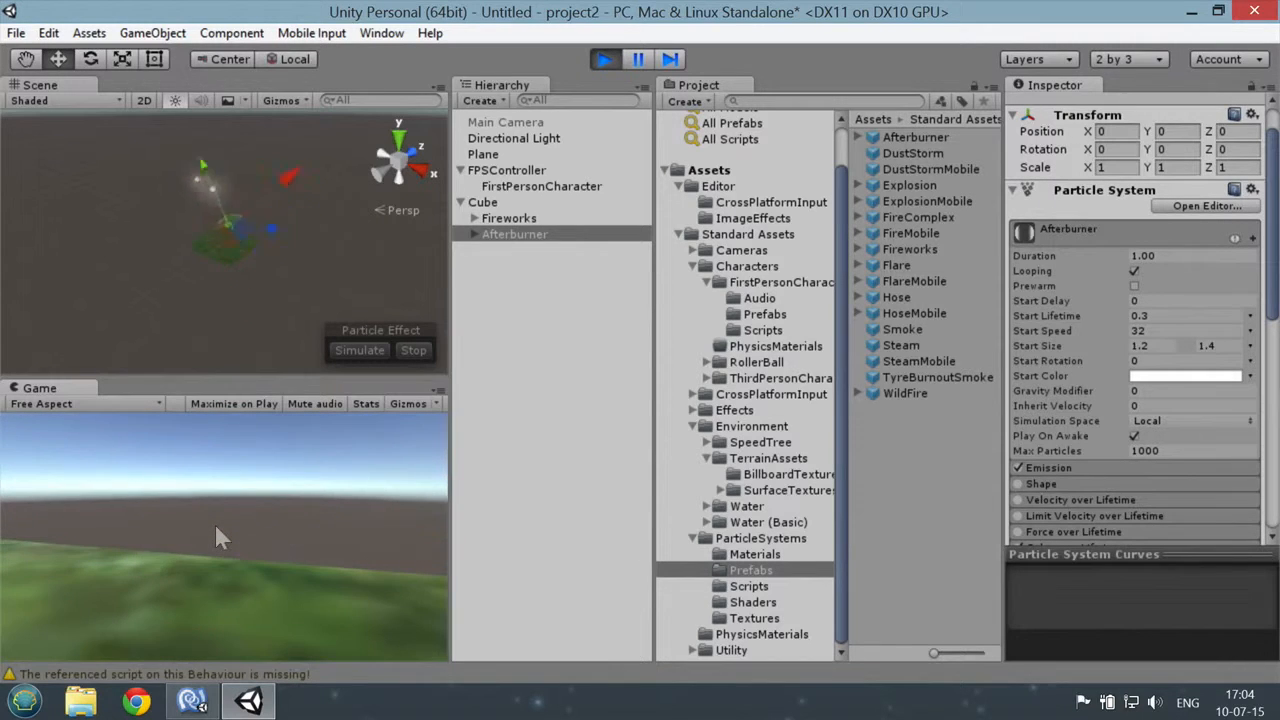
- Walk the first-person character after the cube to the edge of the grass plane, and stop the game
key("d")
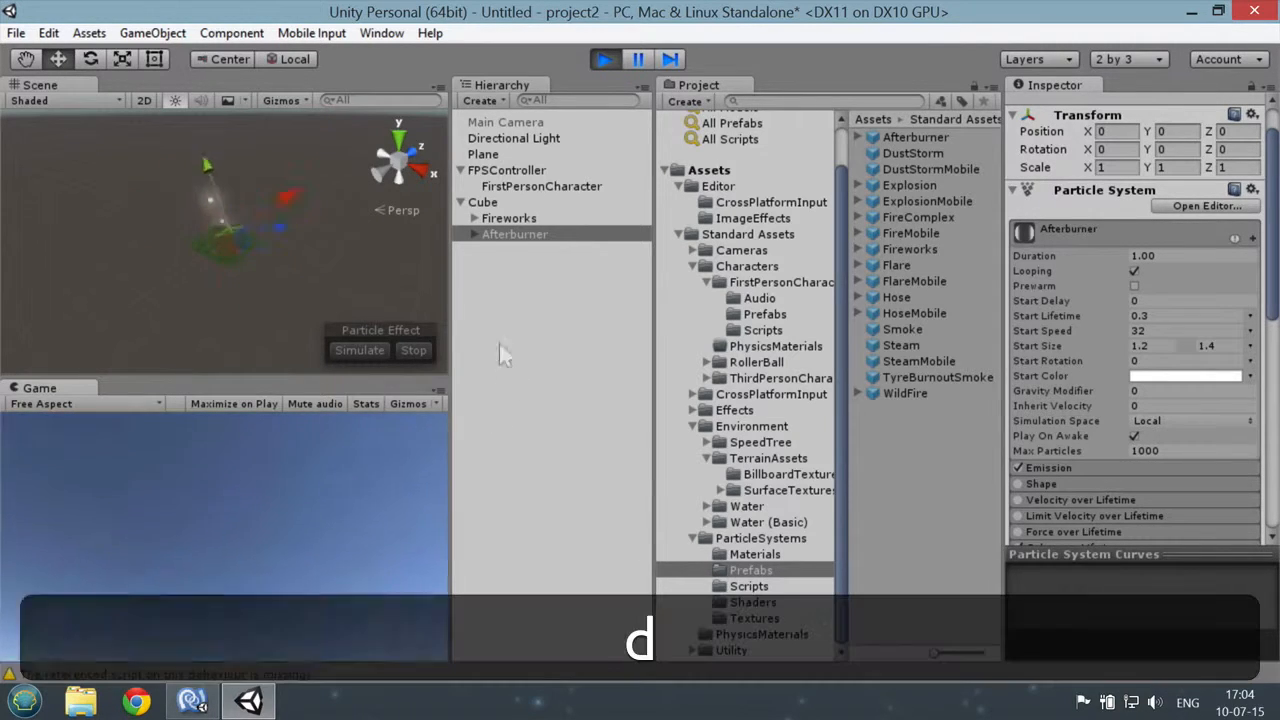
key("s")
key("a")
key("w")
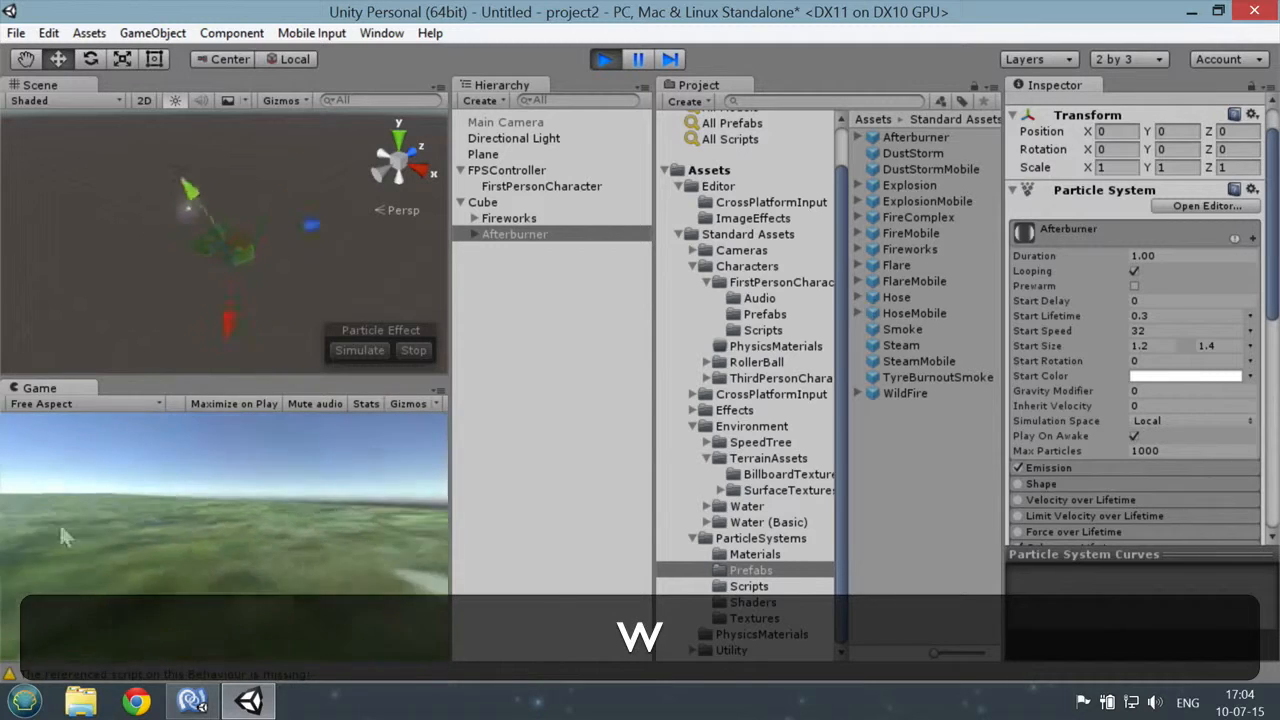
key("a")
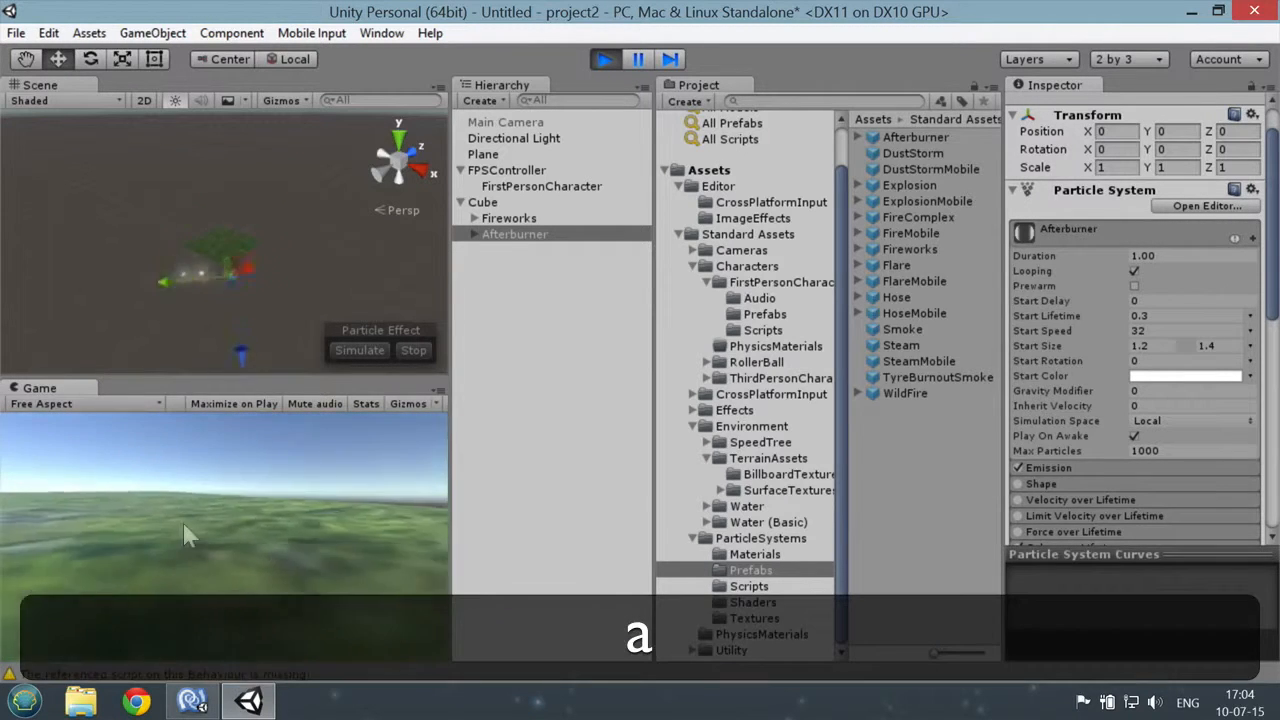
key("w")
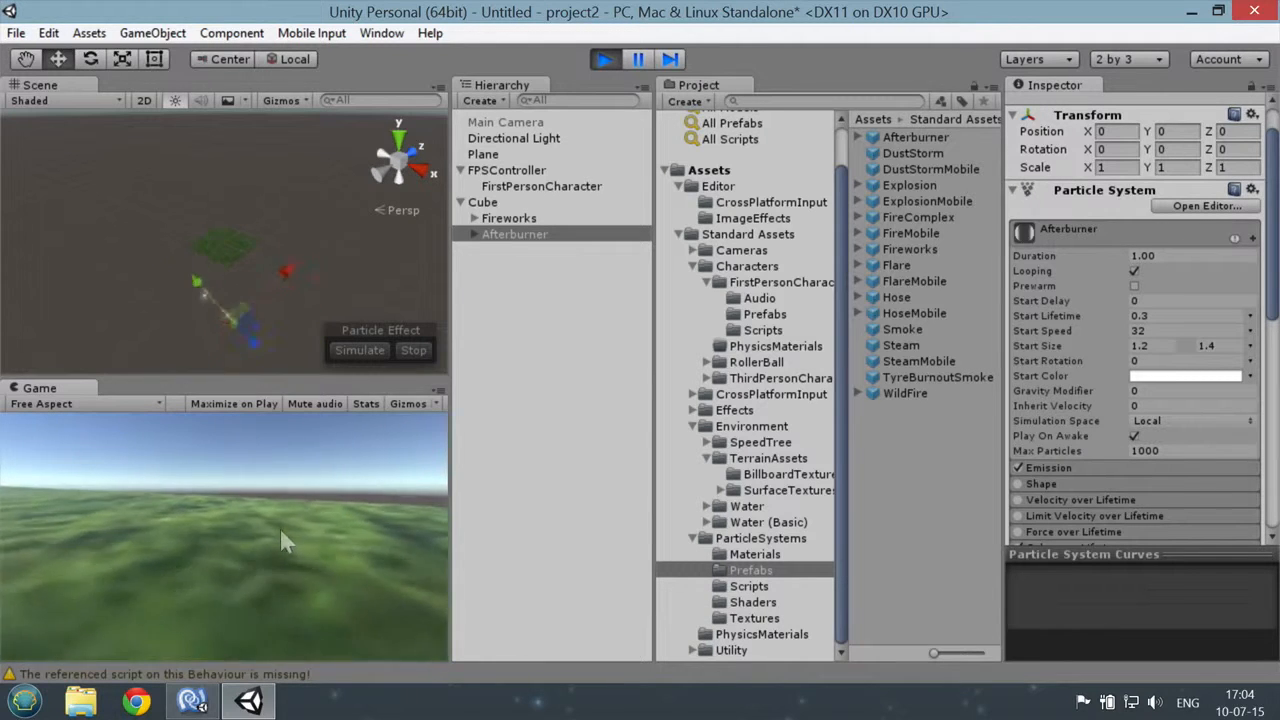
key("w")
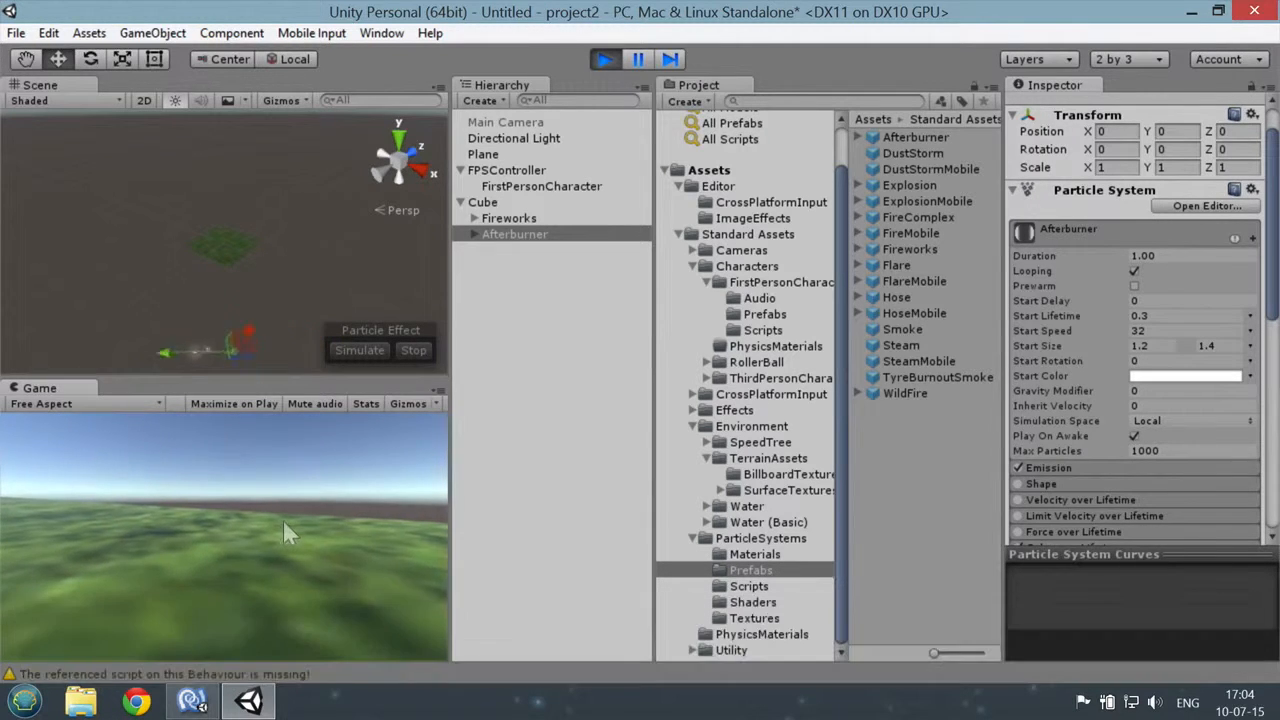
key("w")
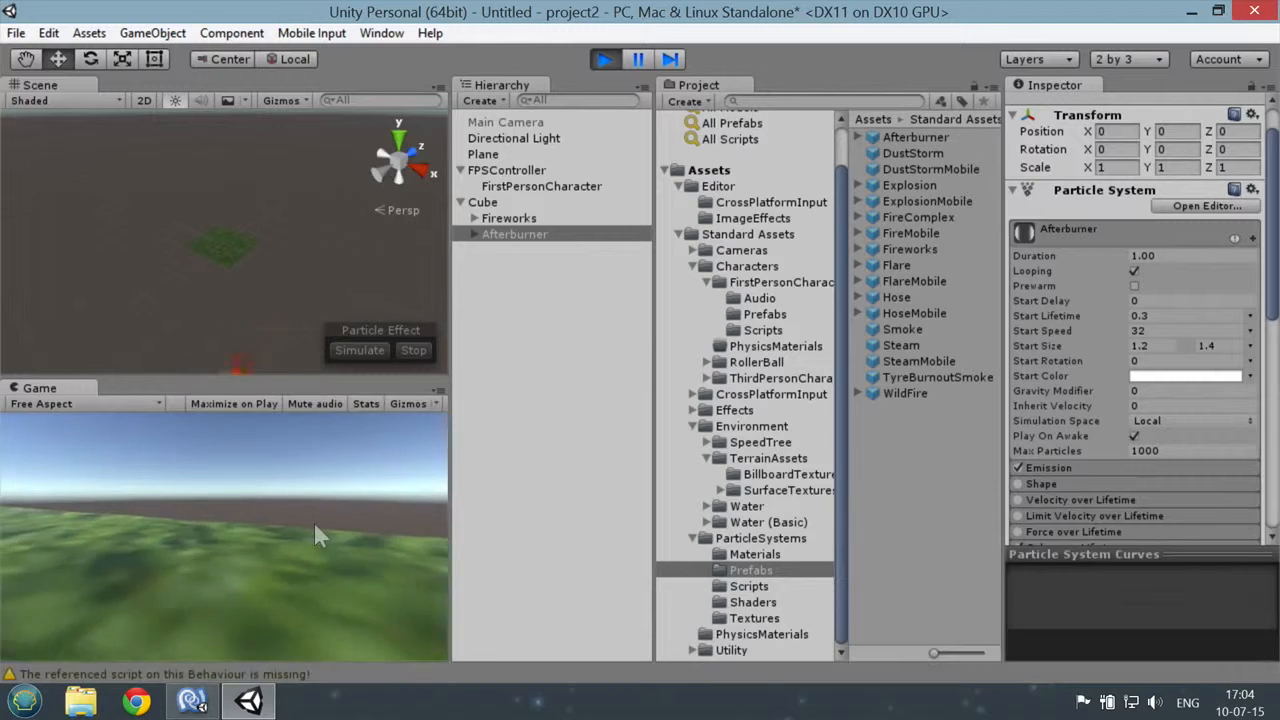
key("w")
key("a")
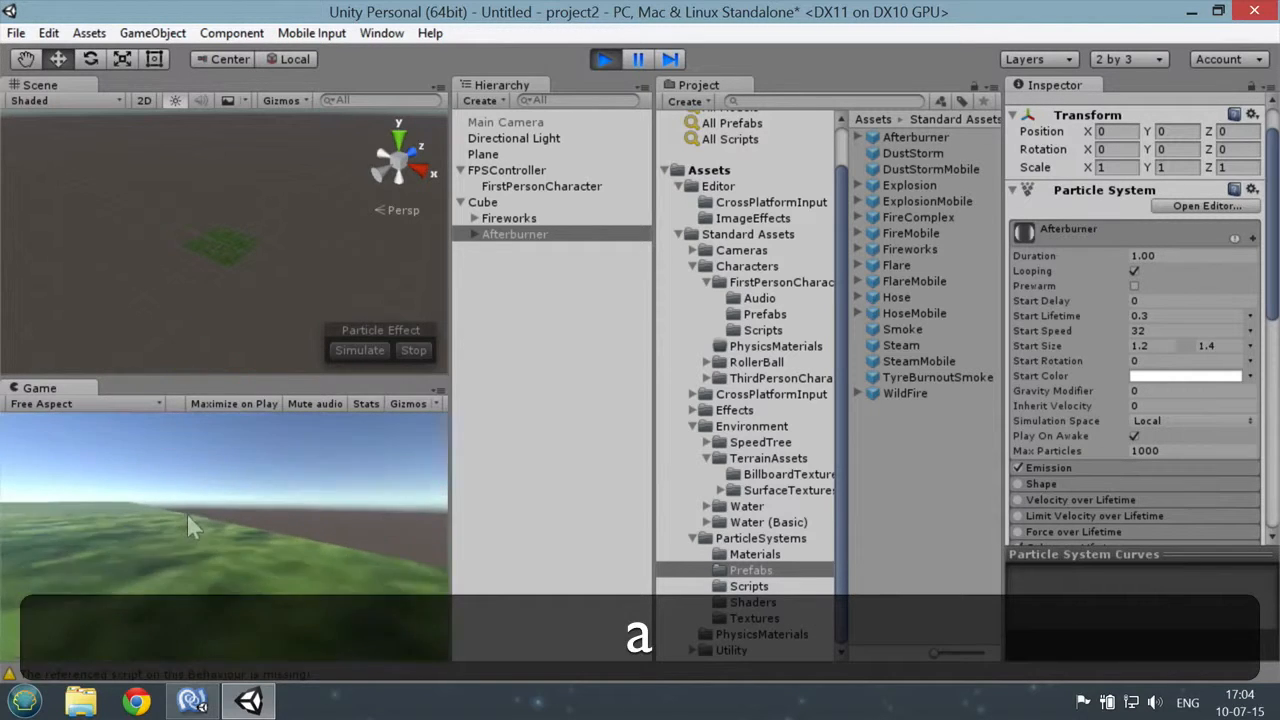
key("w")
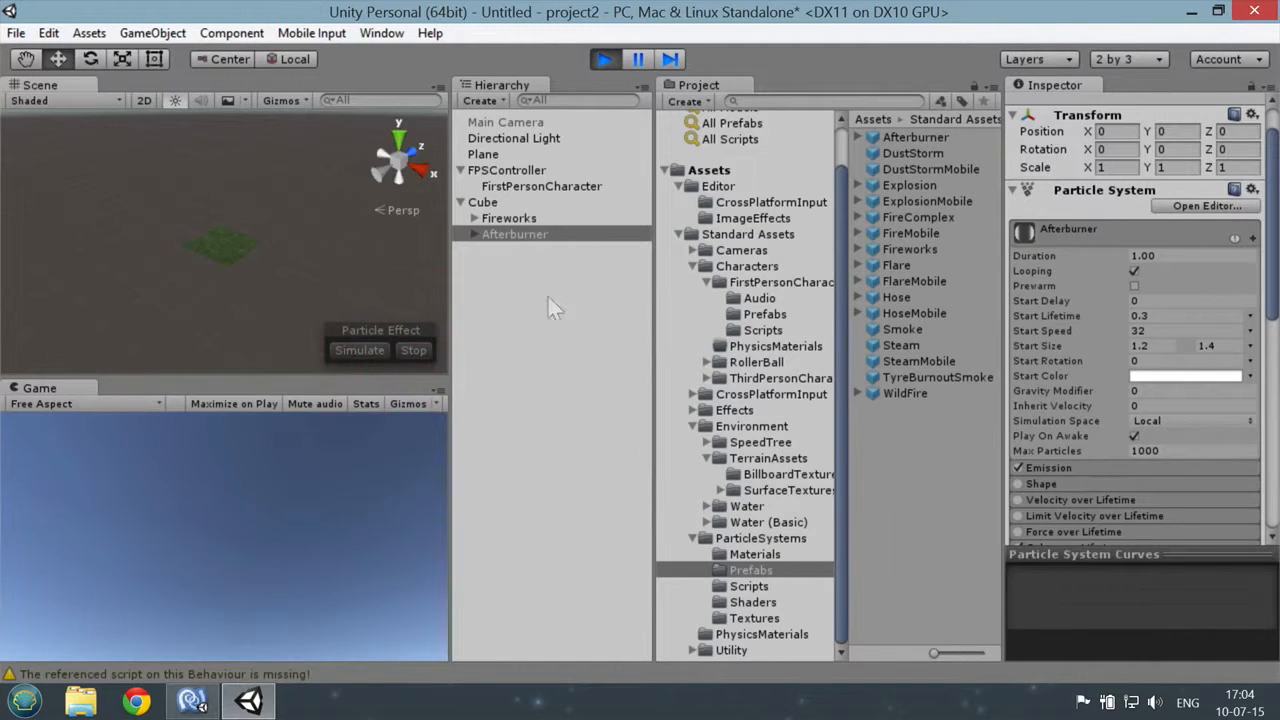
left_click(606, 61)
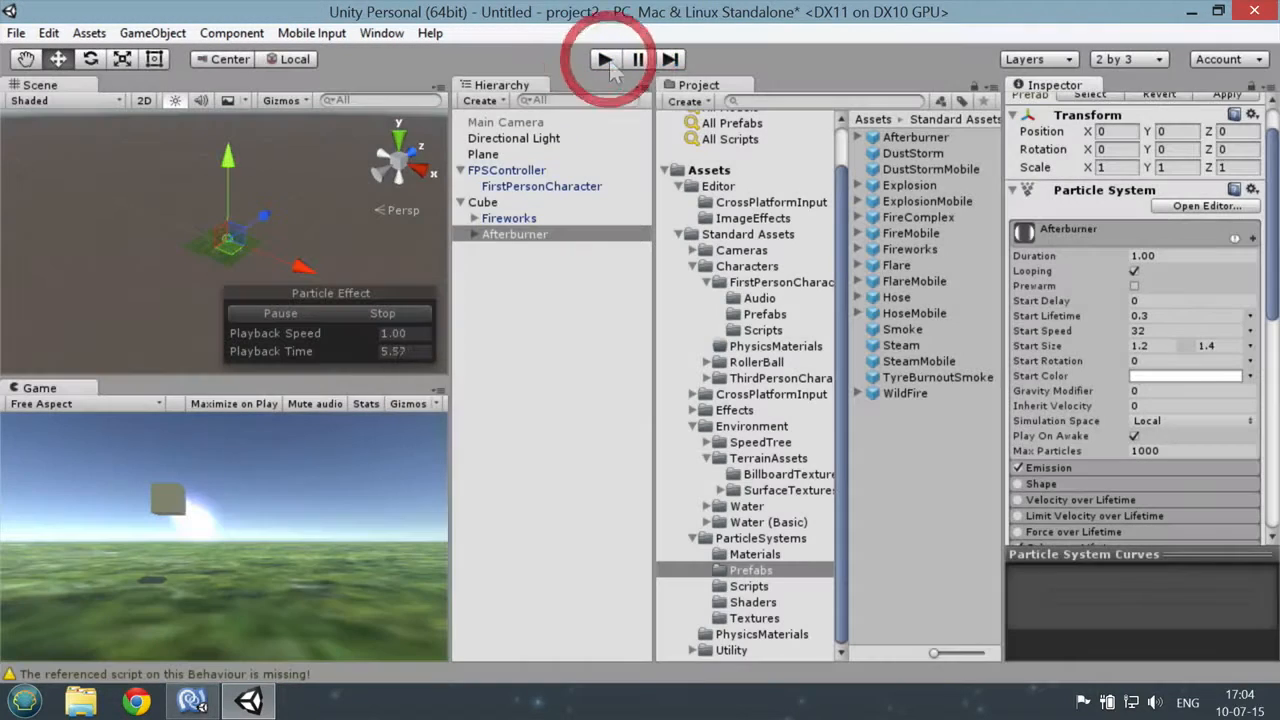